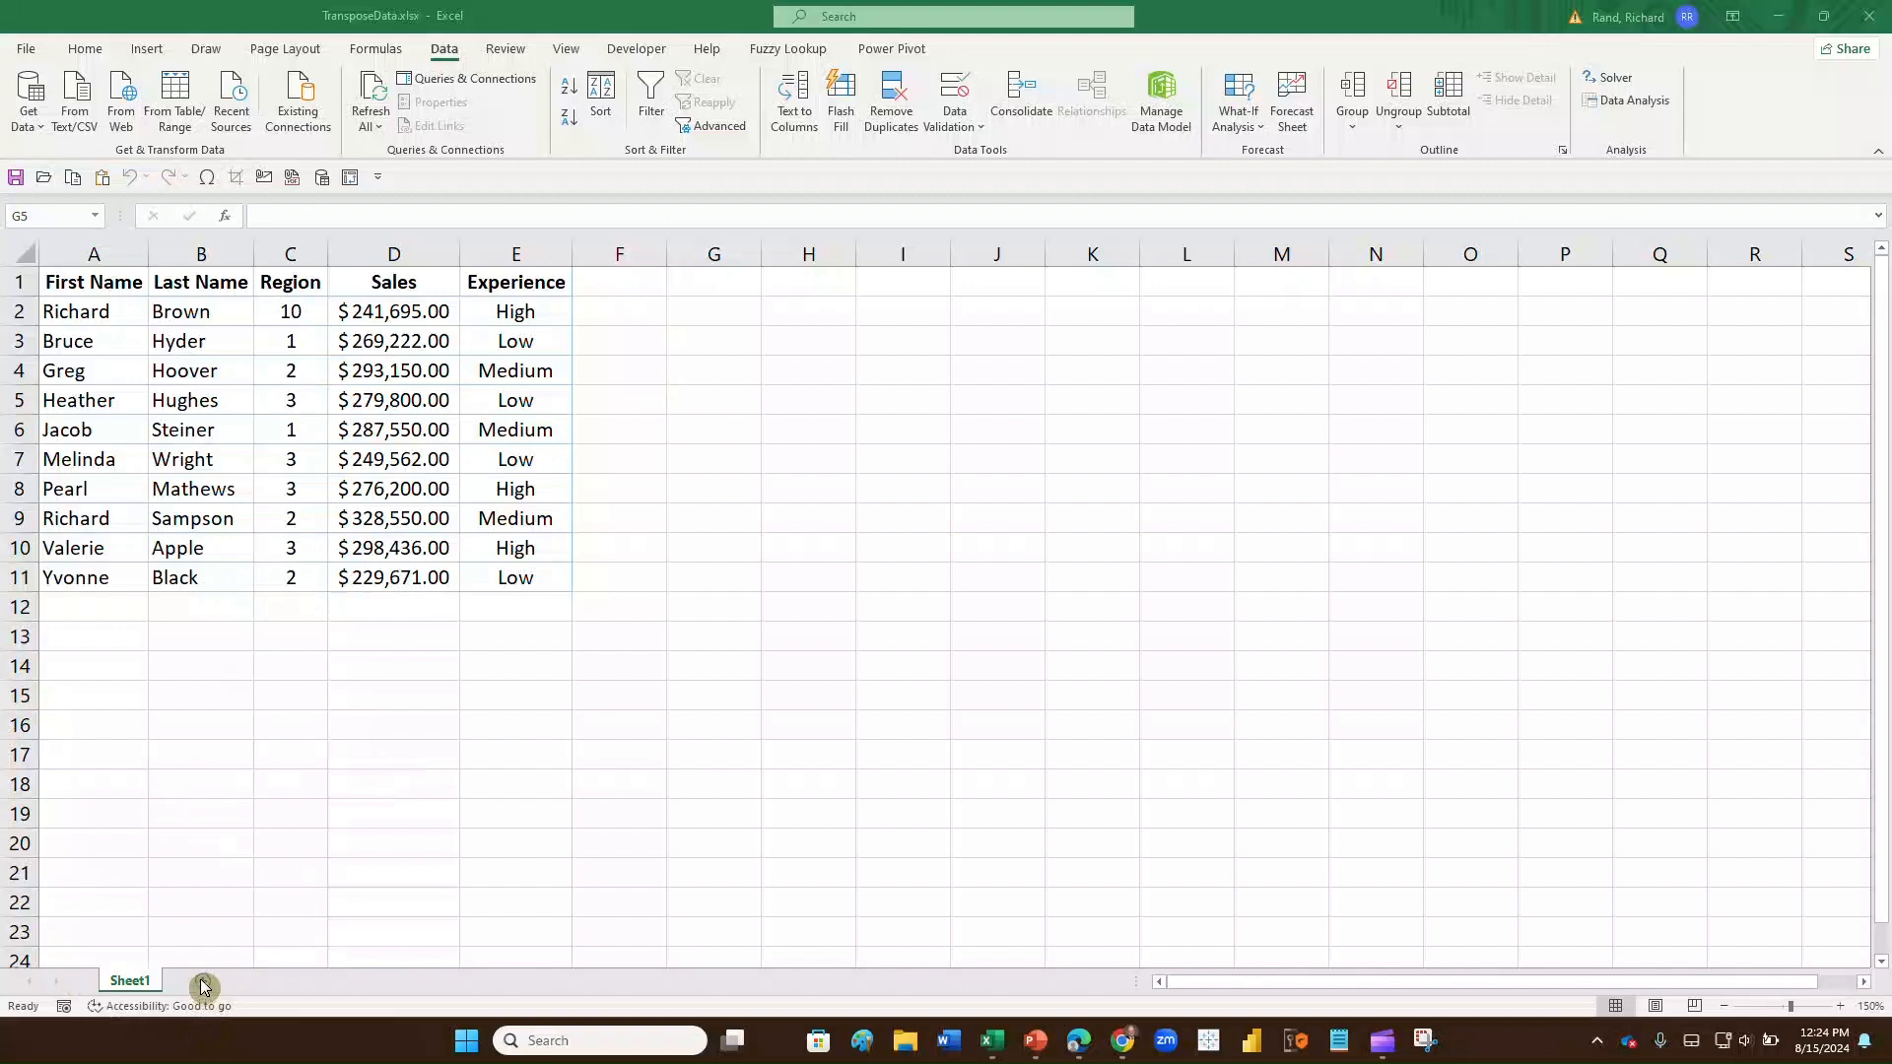
- Turn on the screen magnifier, add a new worksheet after Sheet1 and rename it Transposed Data
key("super+plus")
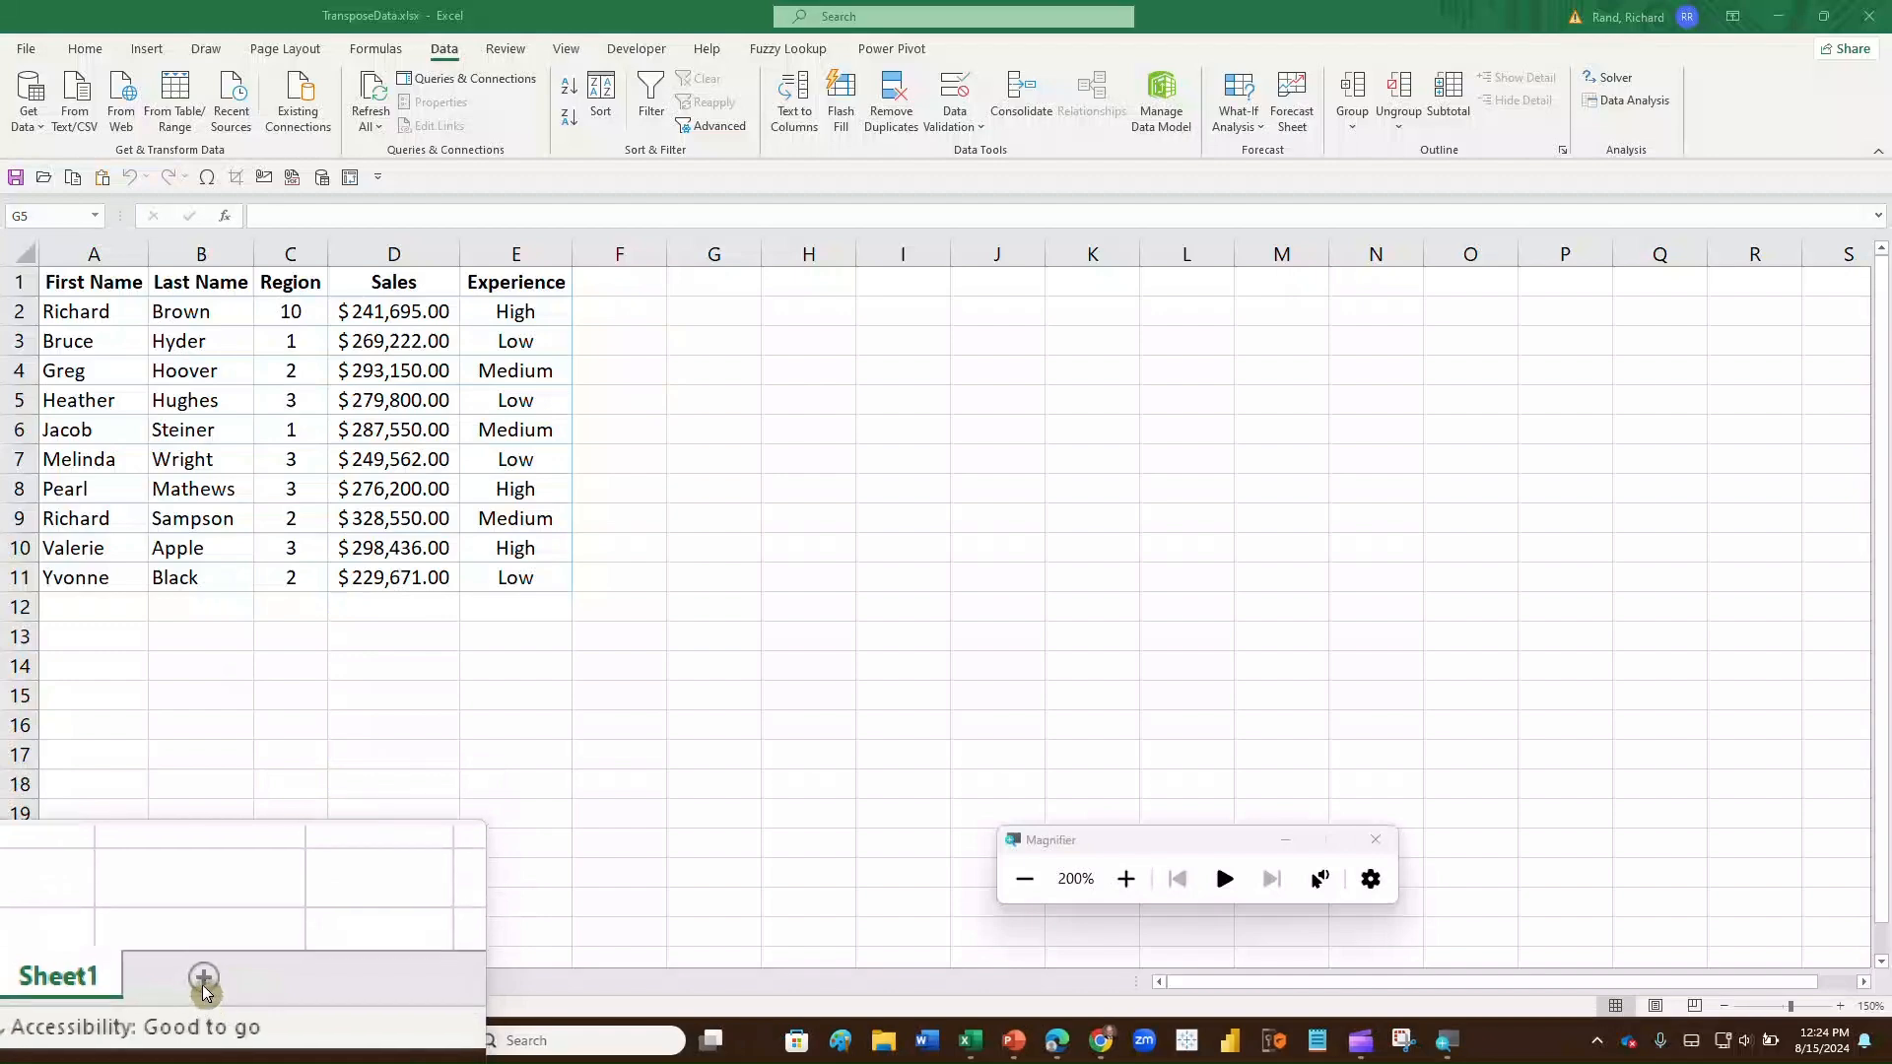
left_click(203, 981)
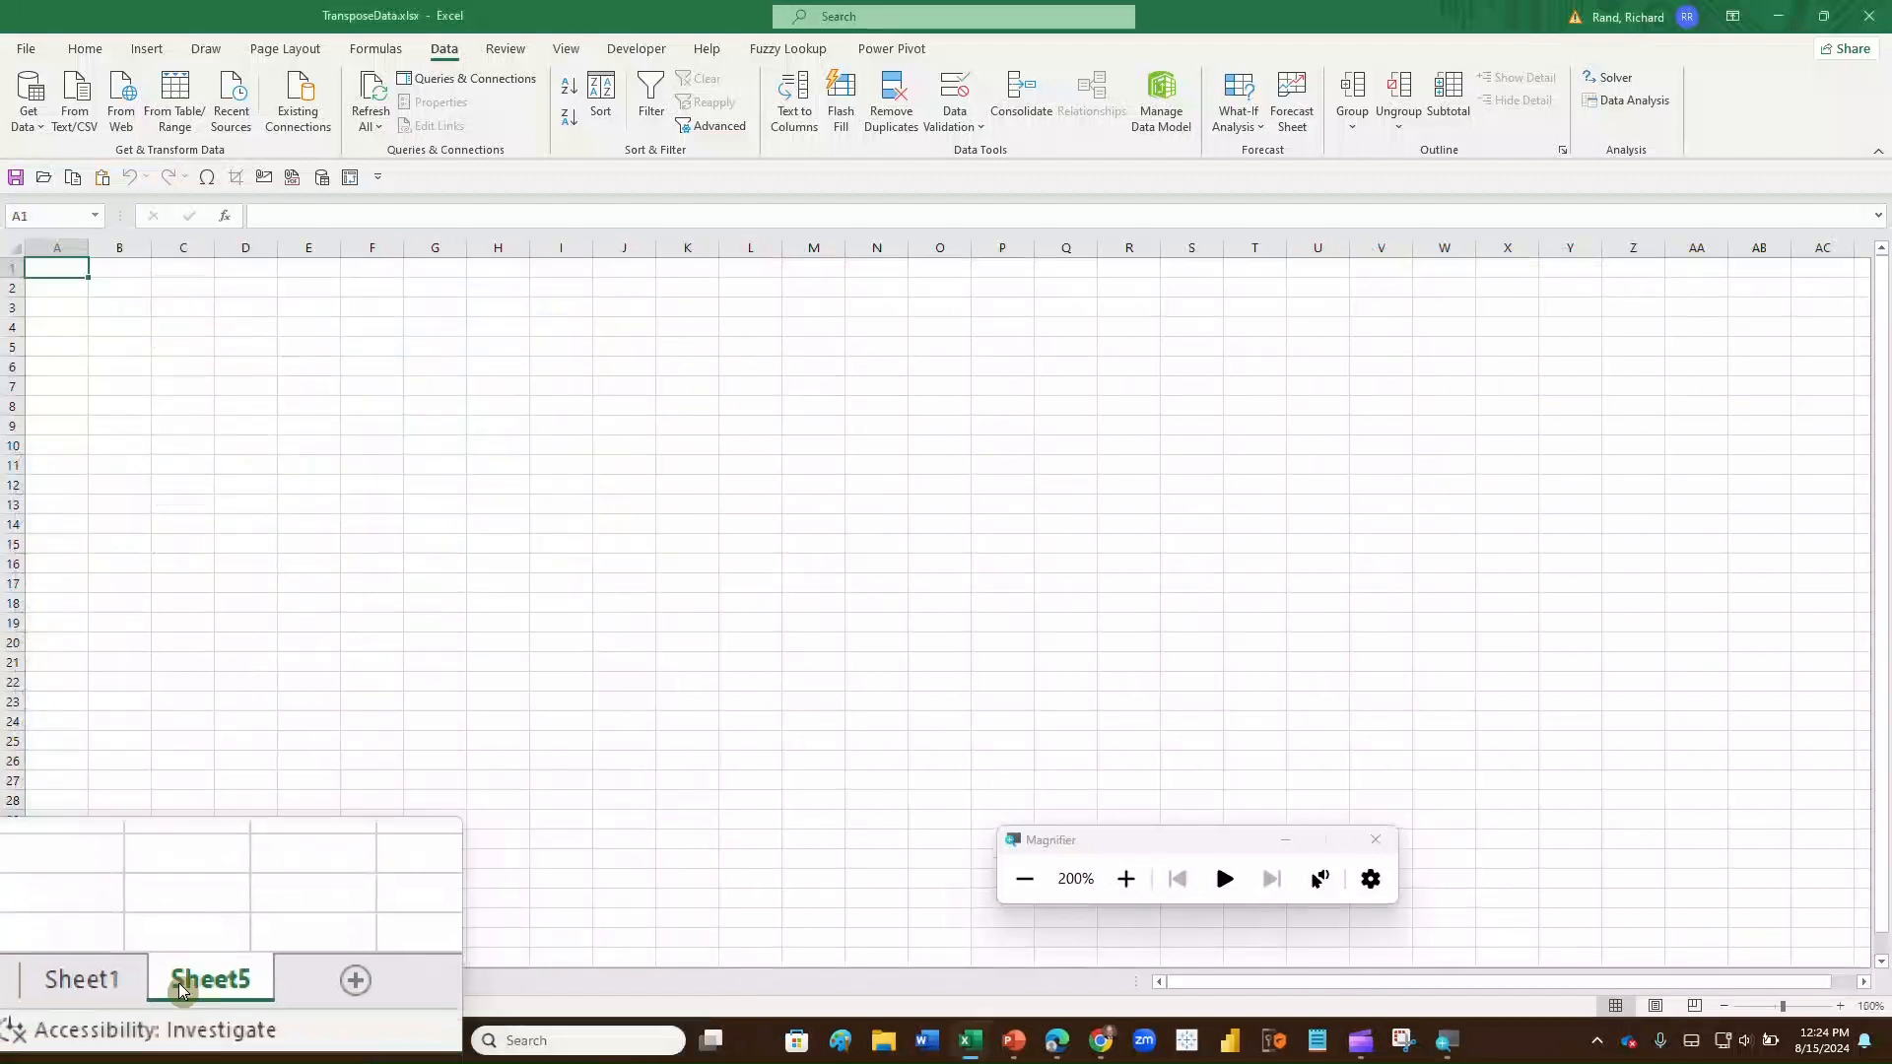
right_click(181, 984)
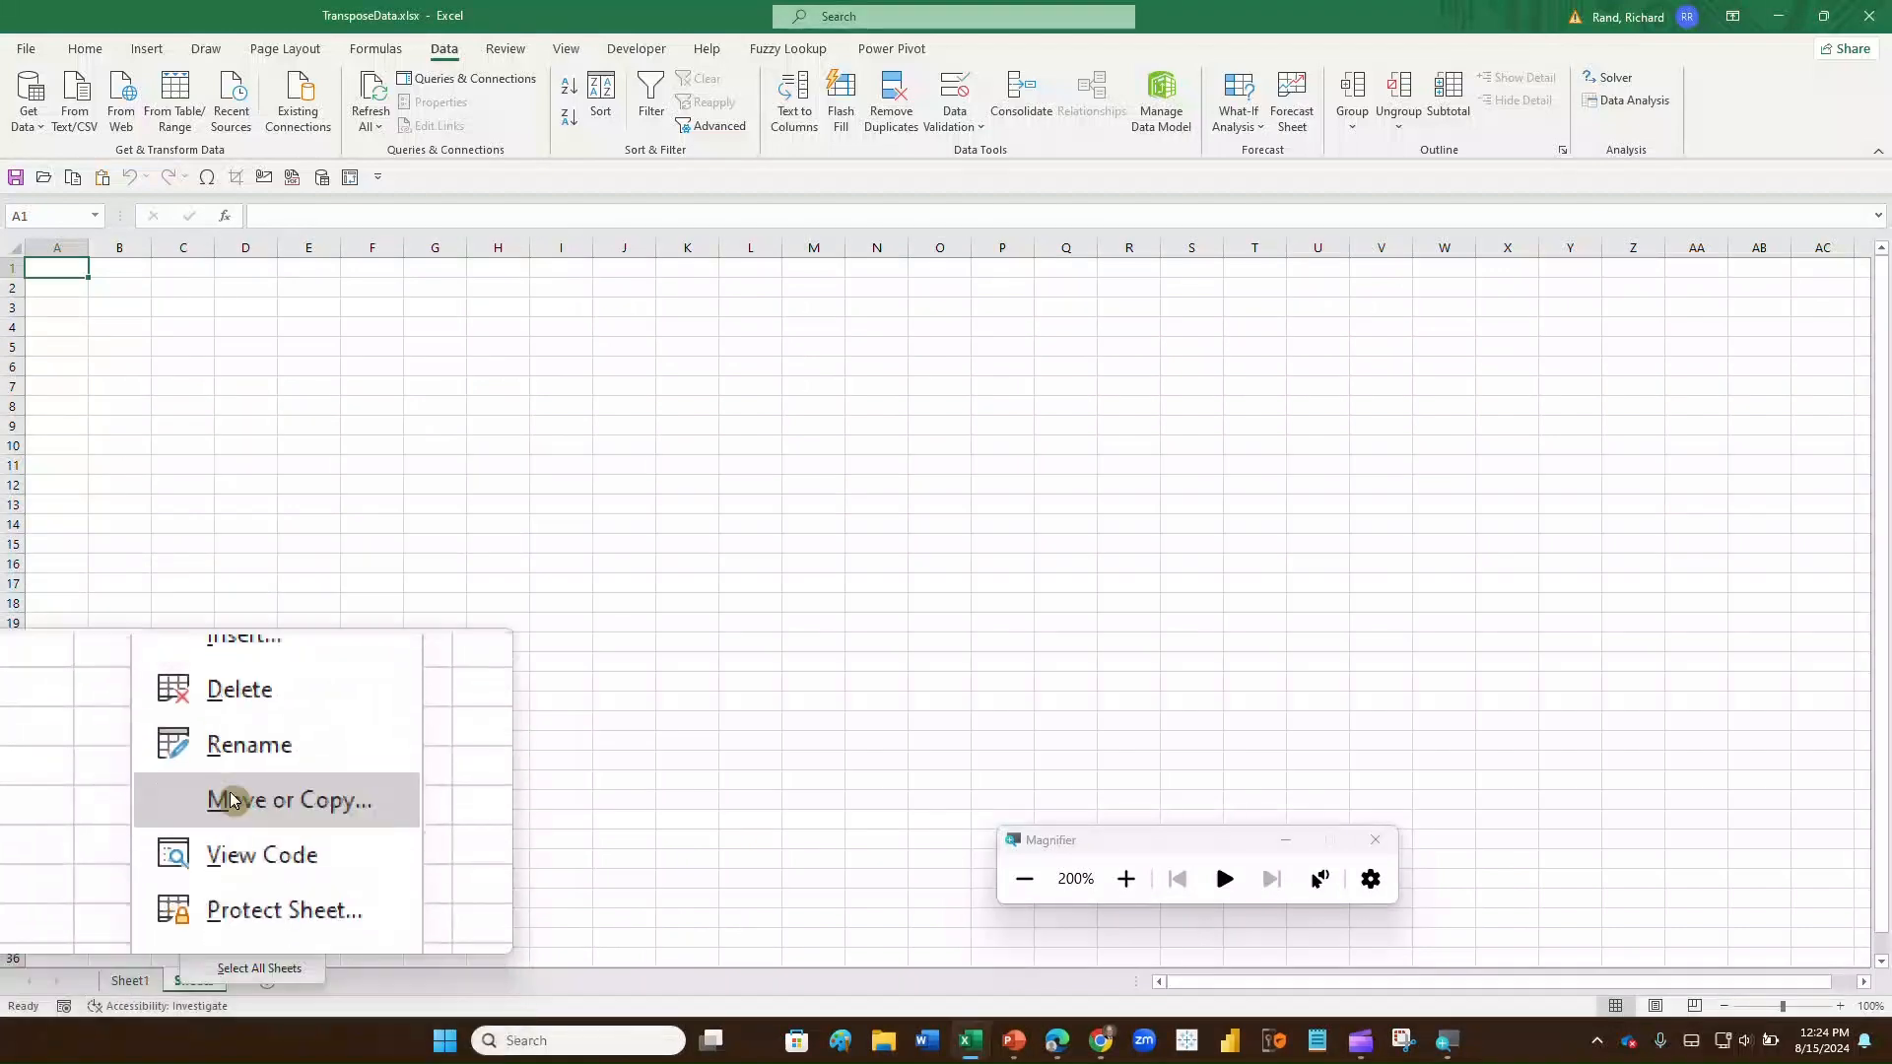
left_click(233, 774)
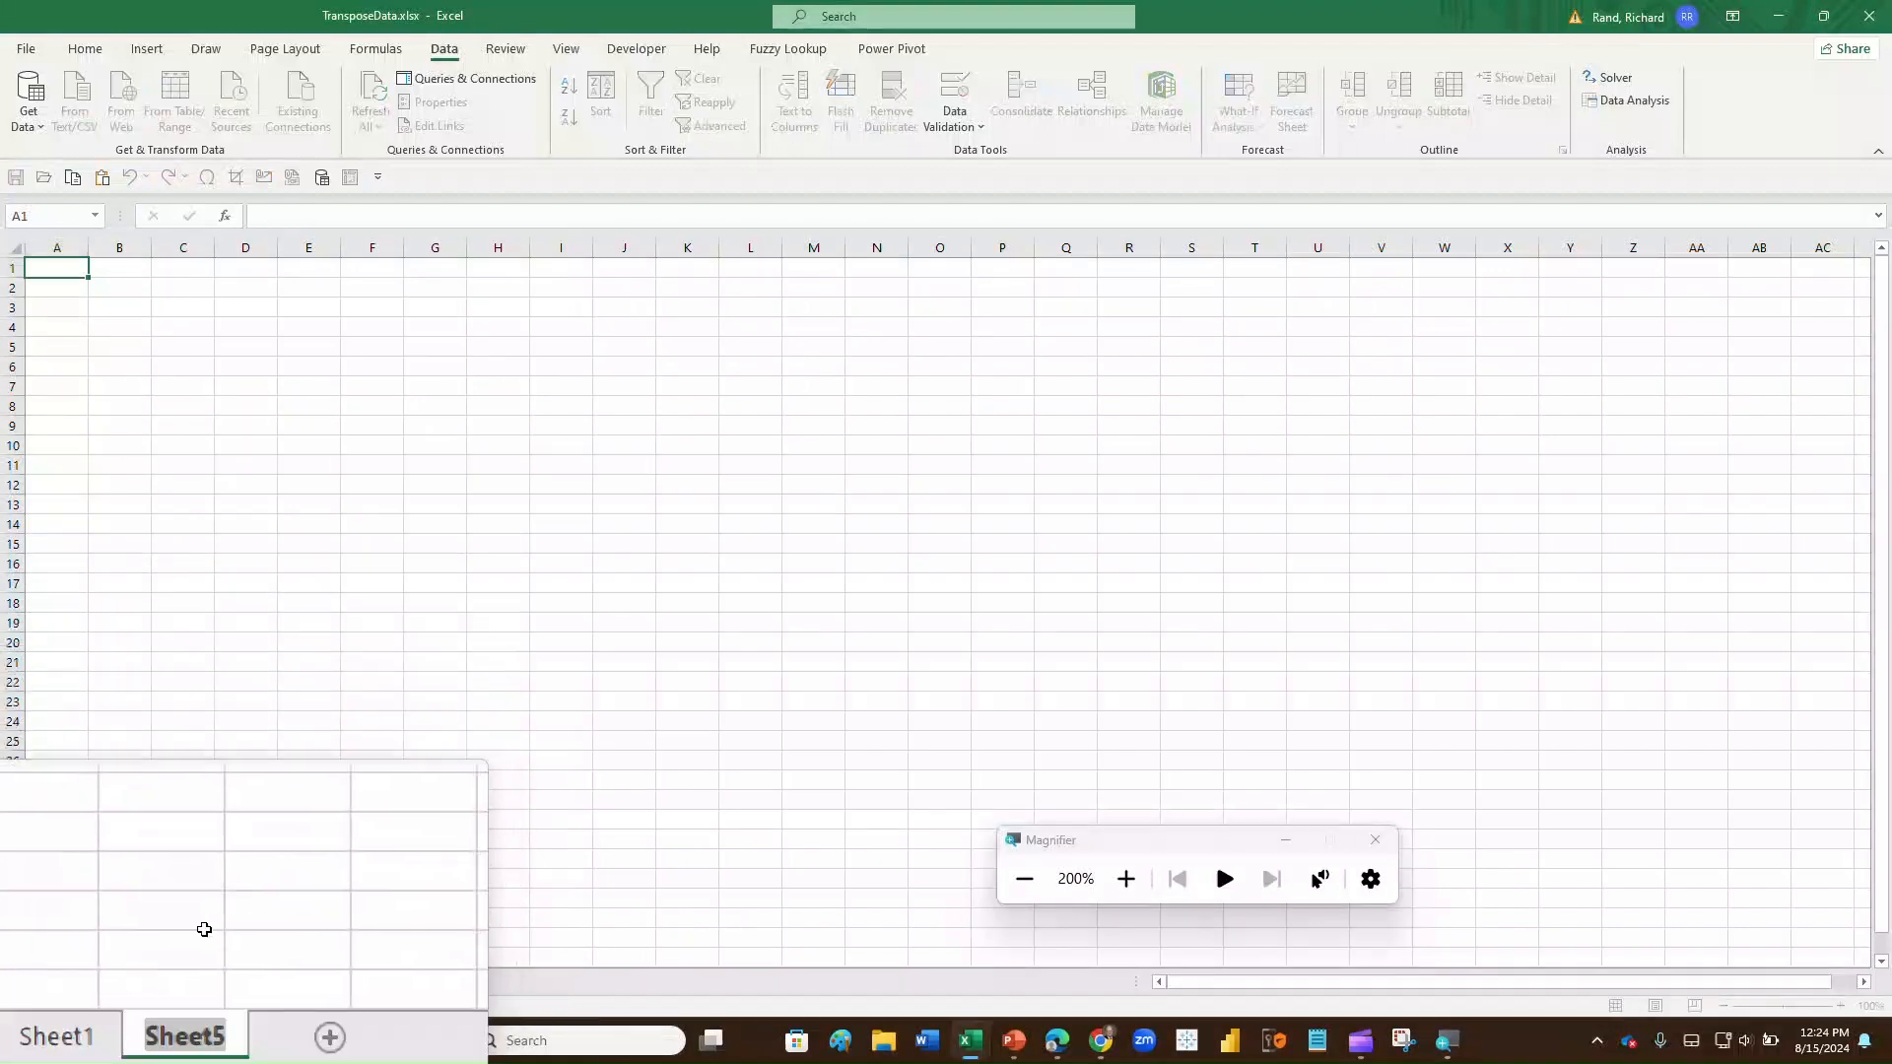
type("Tra")
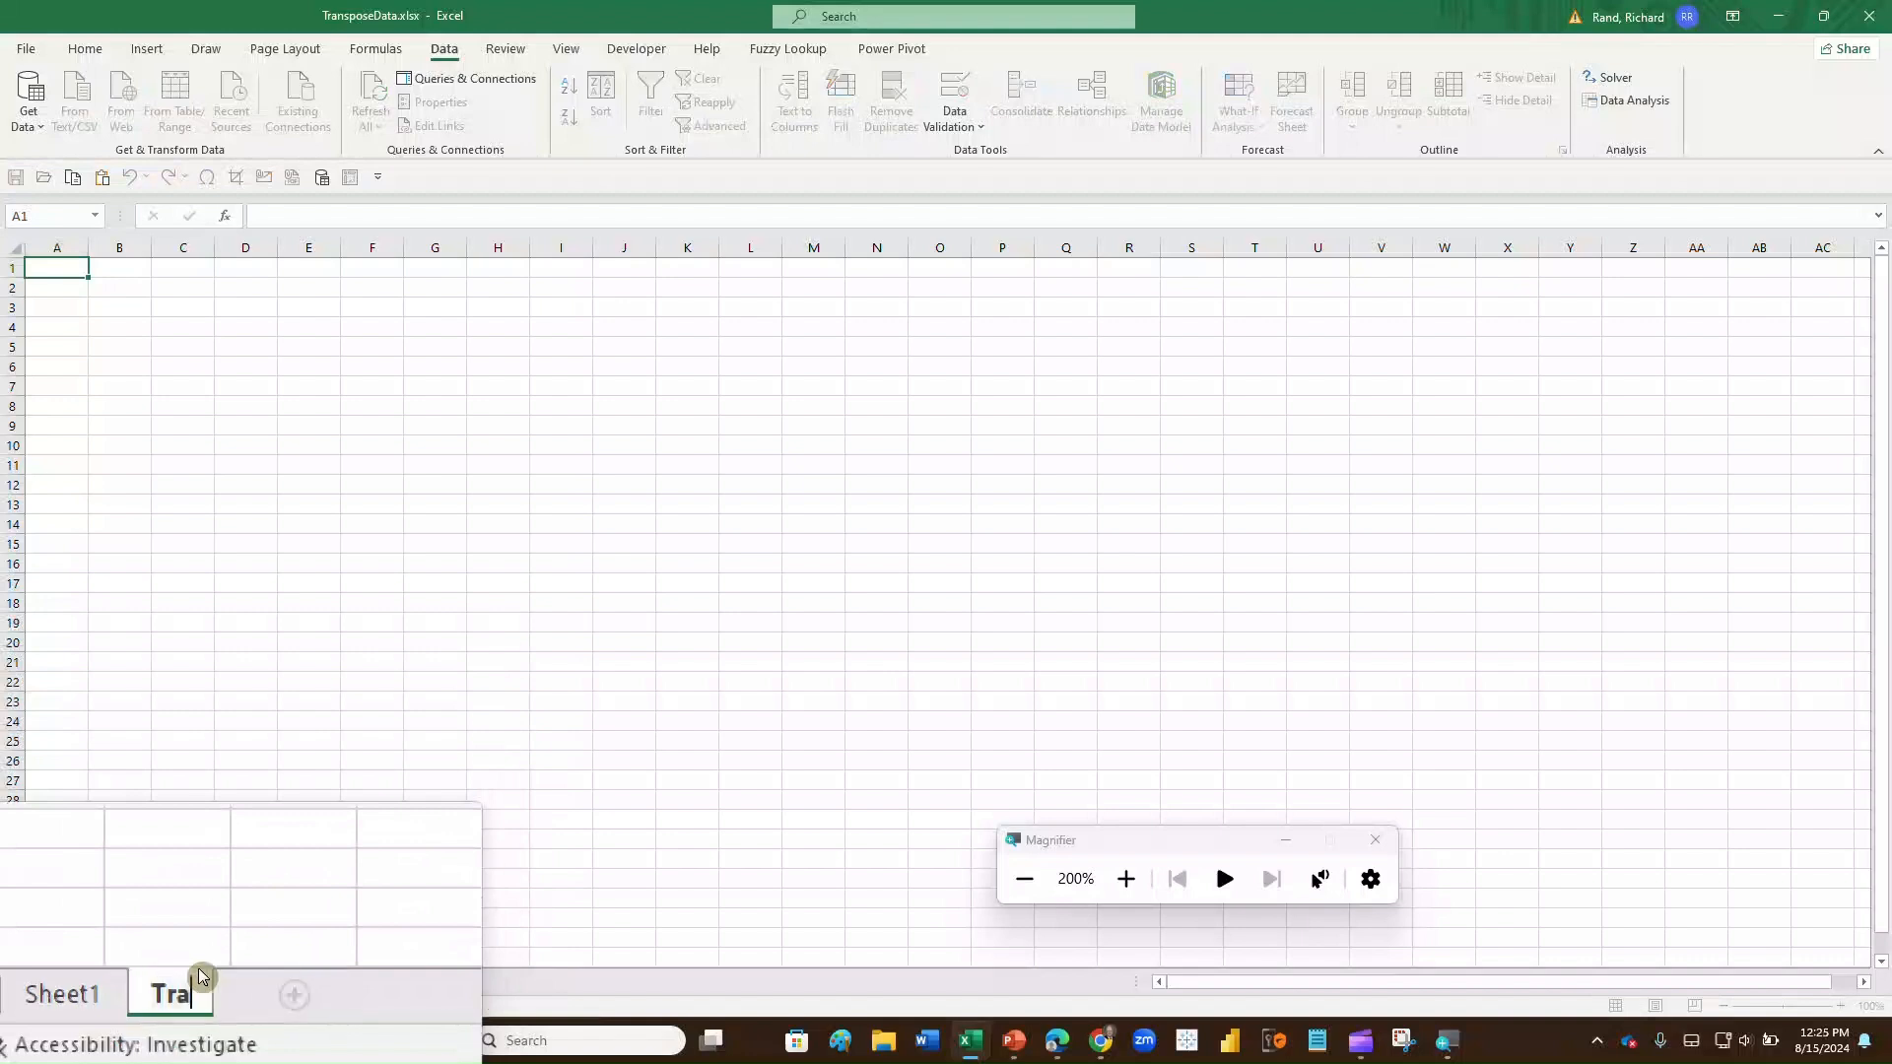
type("nsposed ")
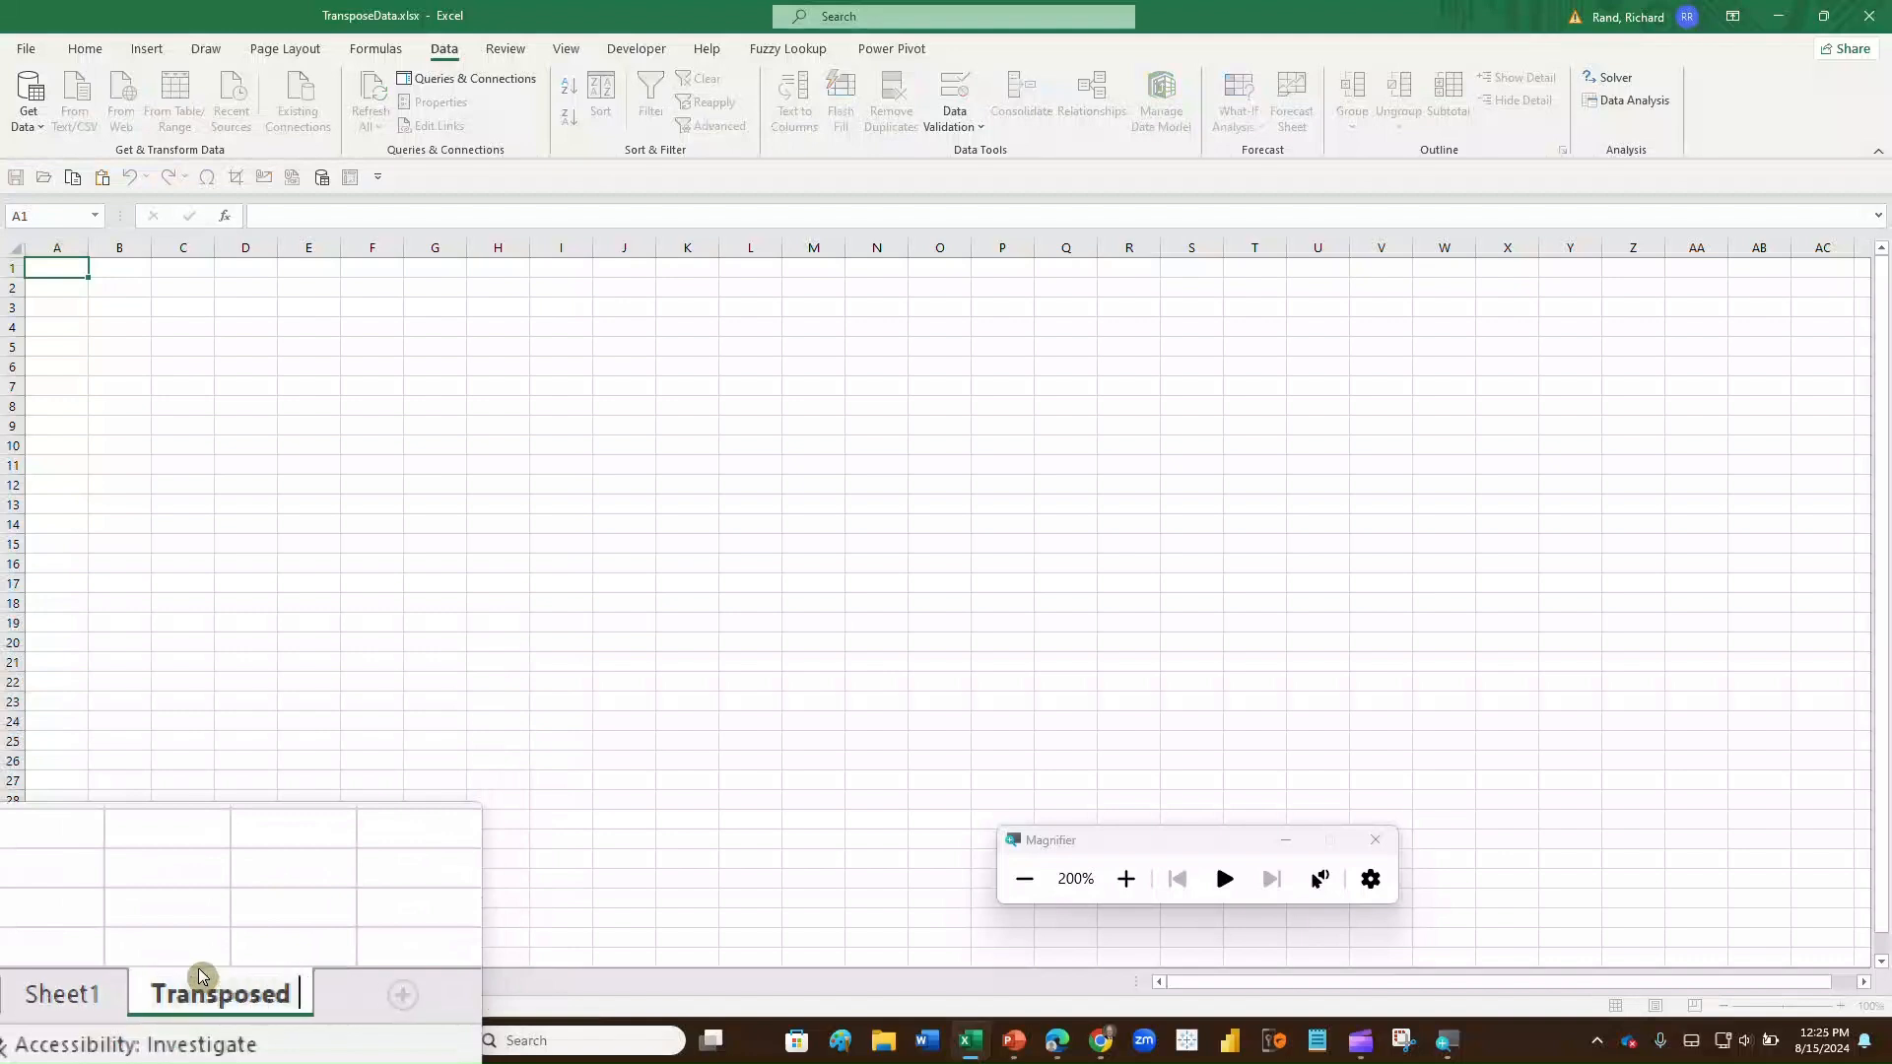
type("Data")
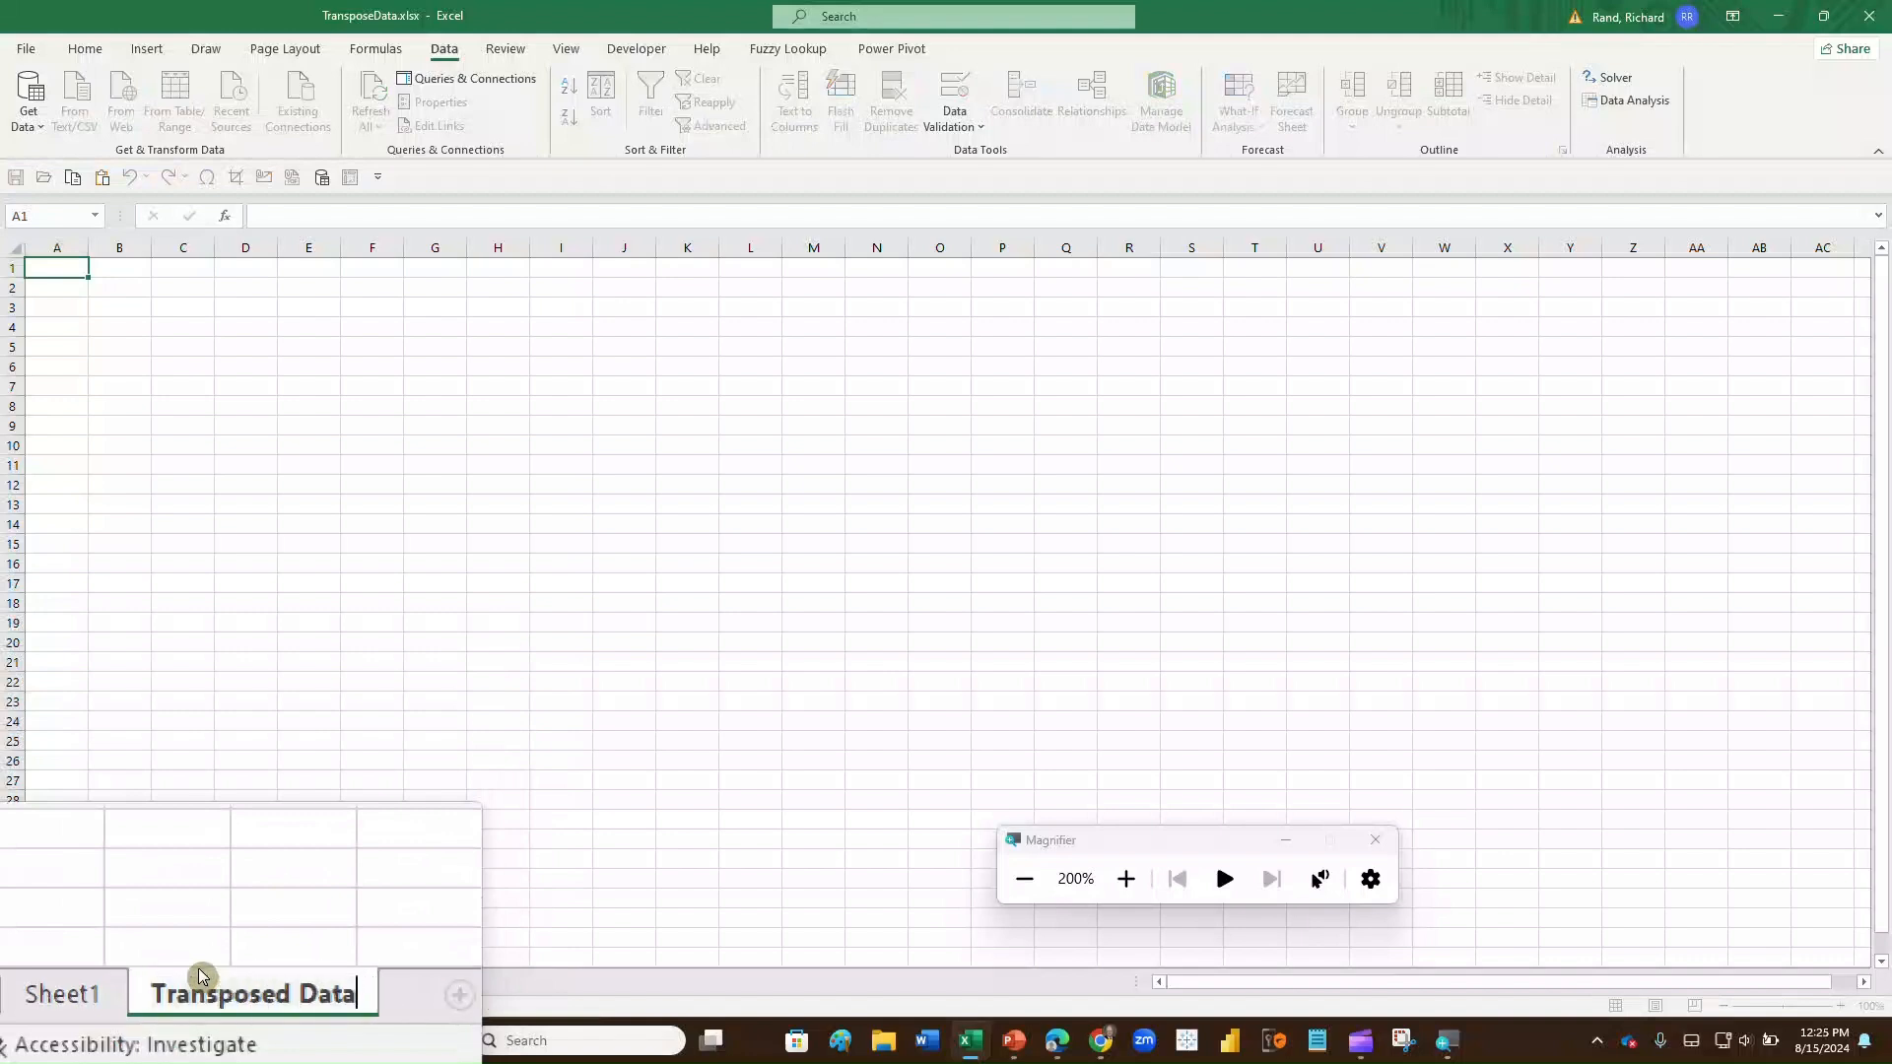
key("Return")
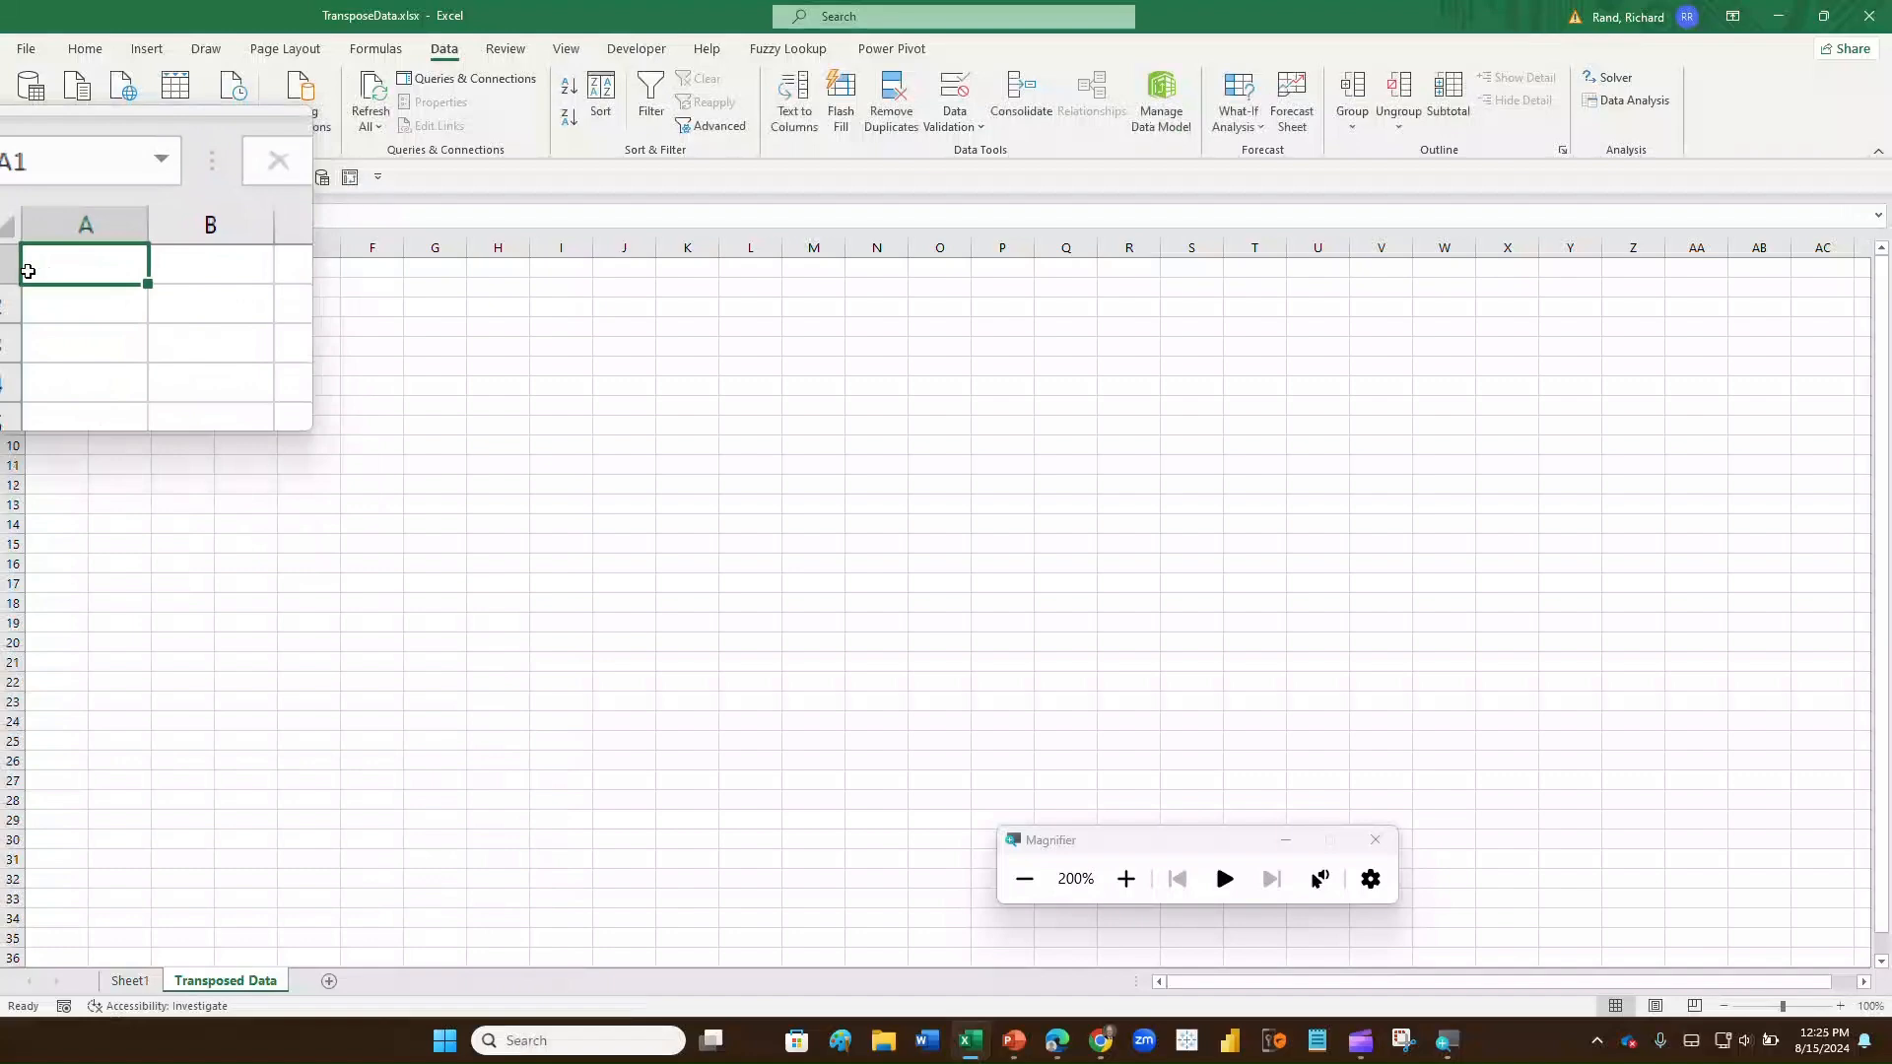
- Enter a TRANSPOSE function in cell A1 of Transposed Data that uses Sheet1!A1:E11 as its array
type("=")
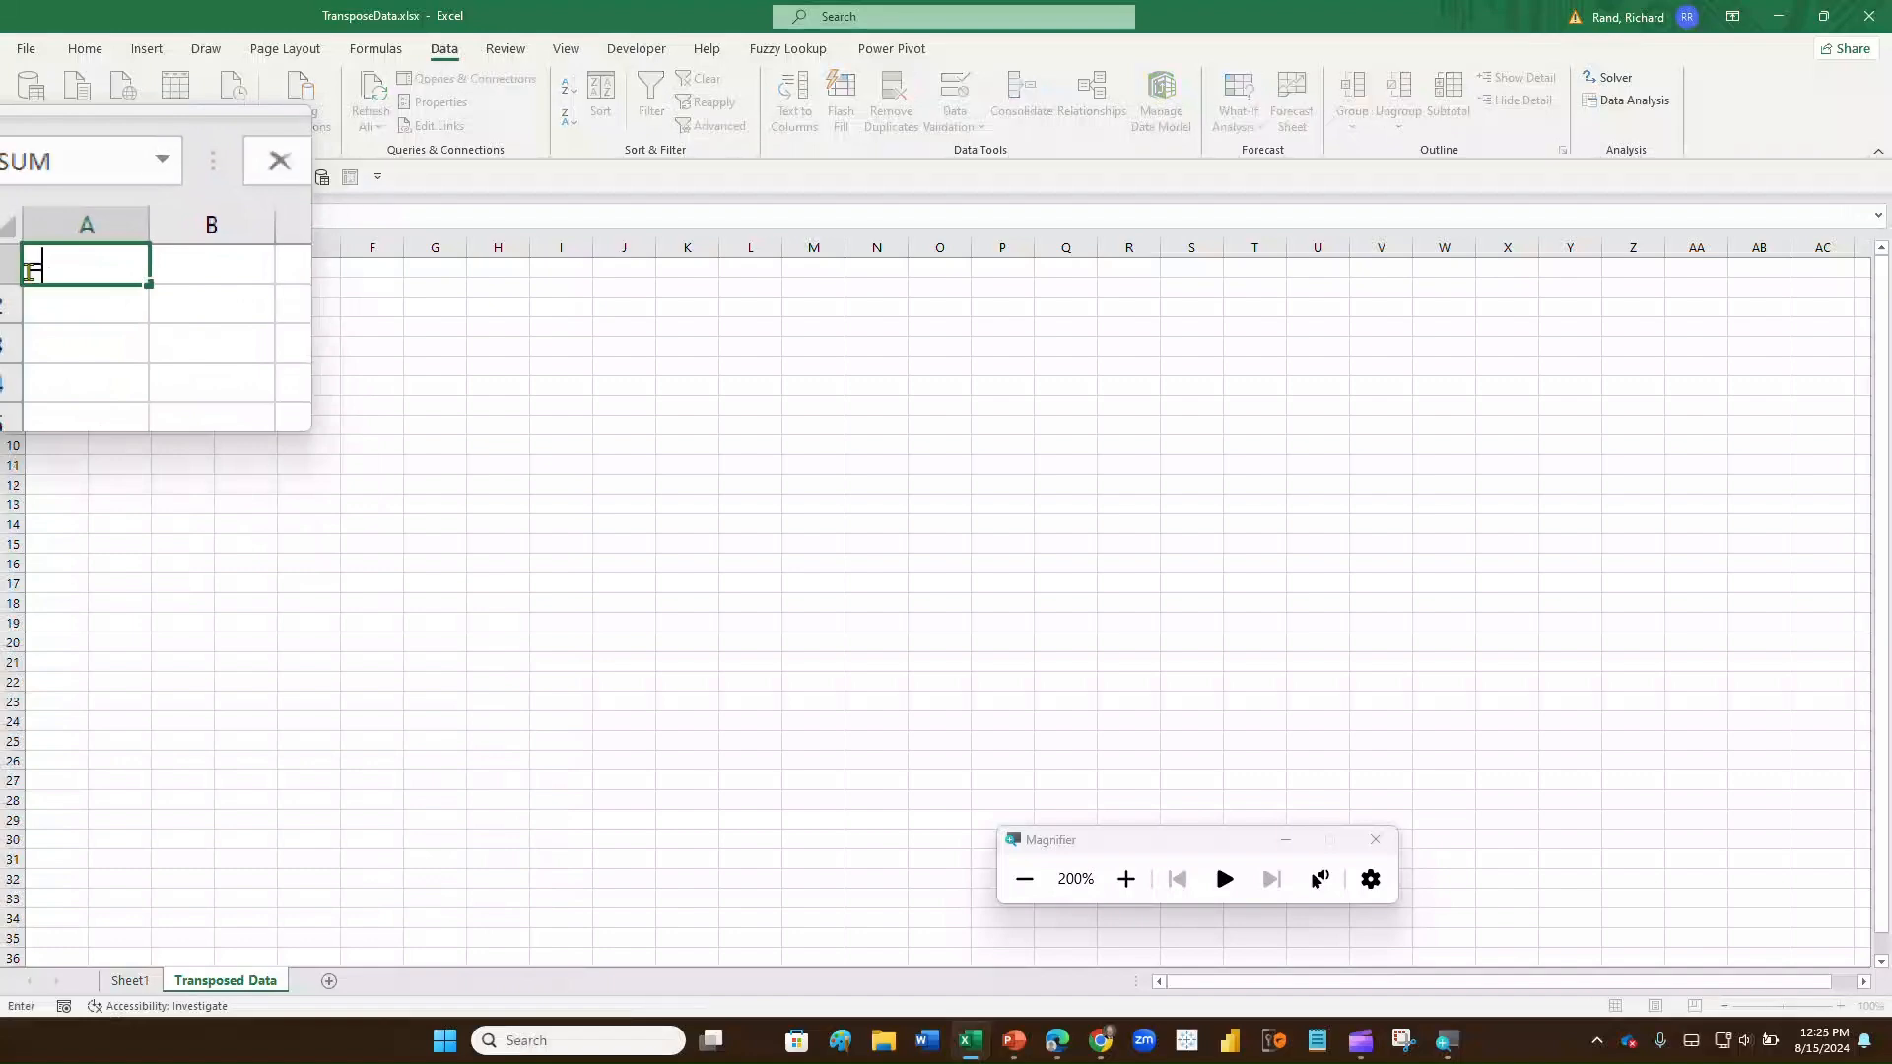
type("transpose")
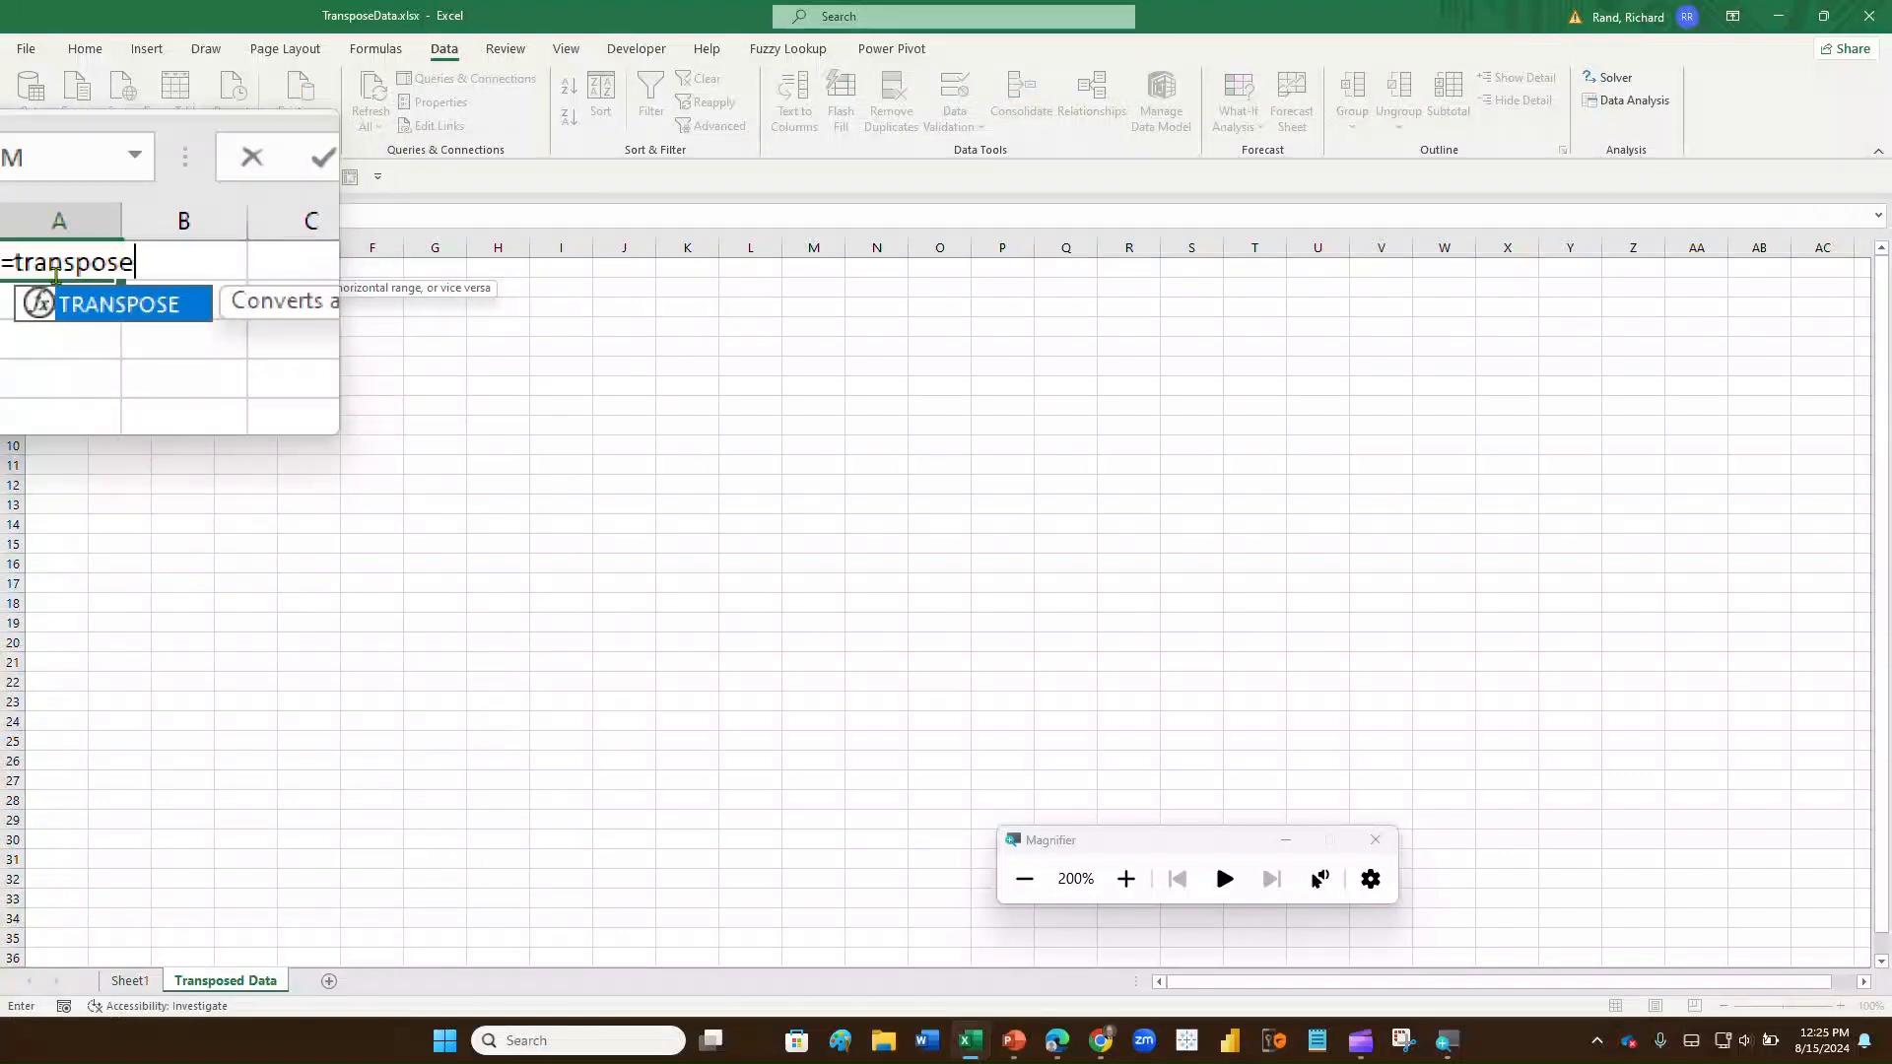
key("ctrl+a")
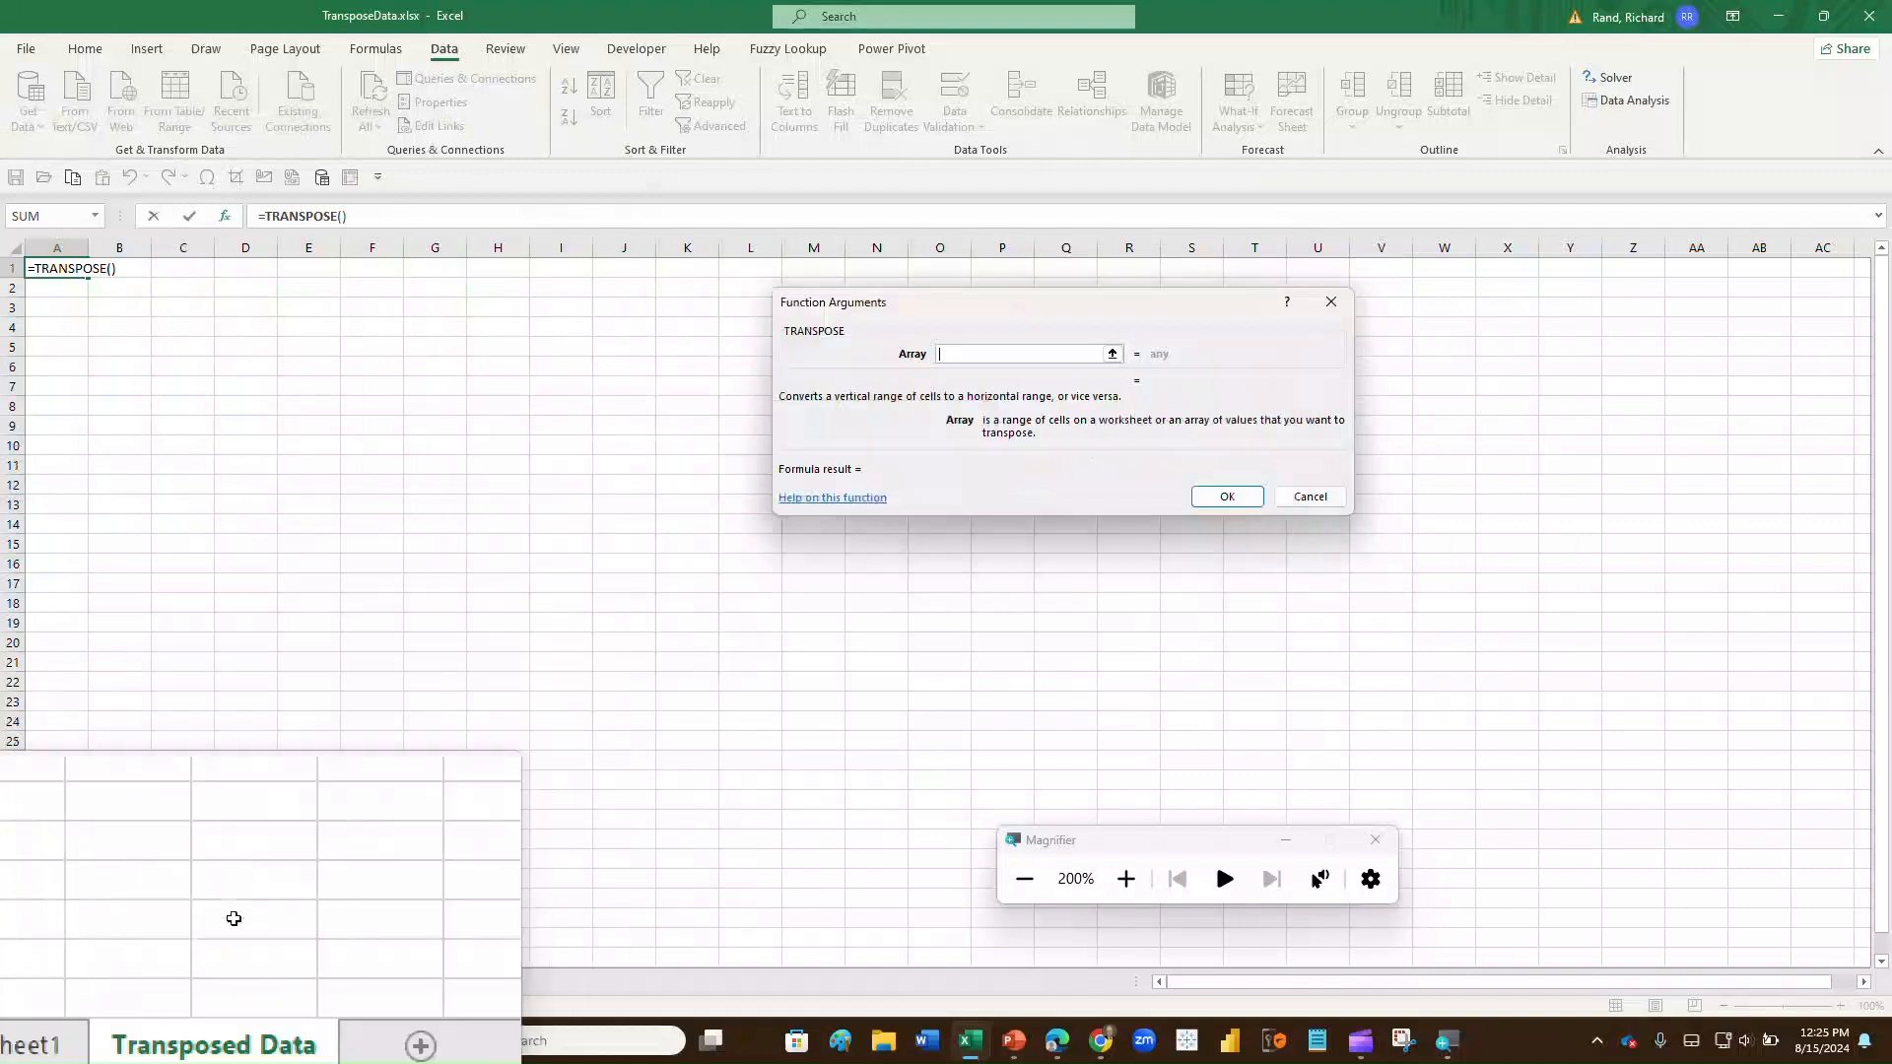
left_click(127, 986)
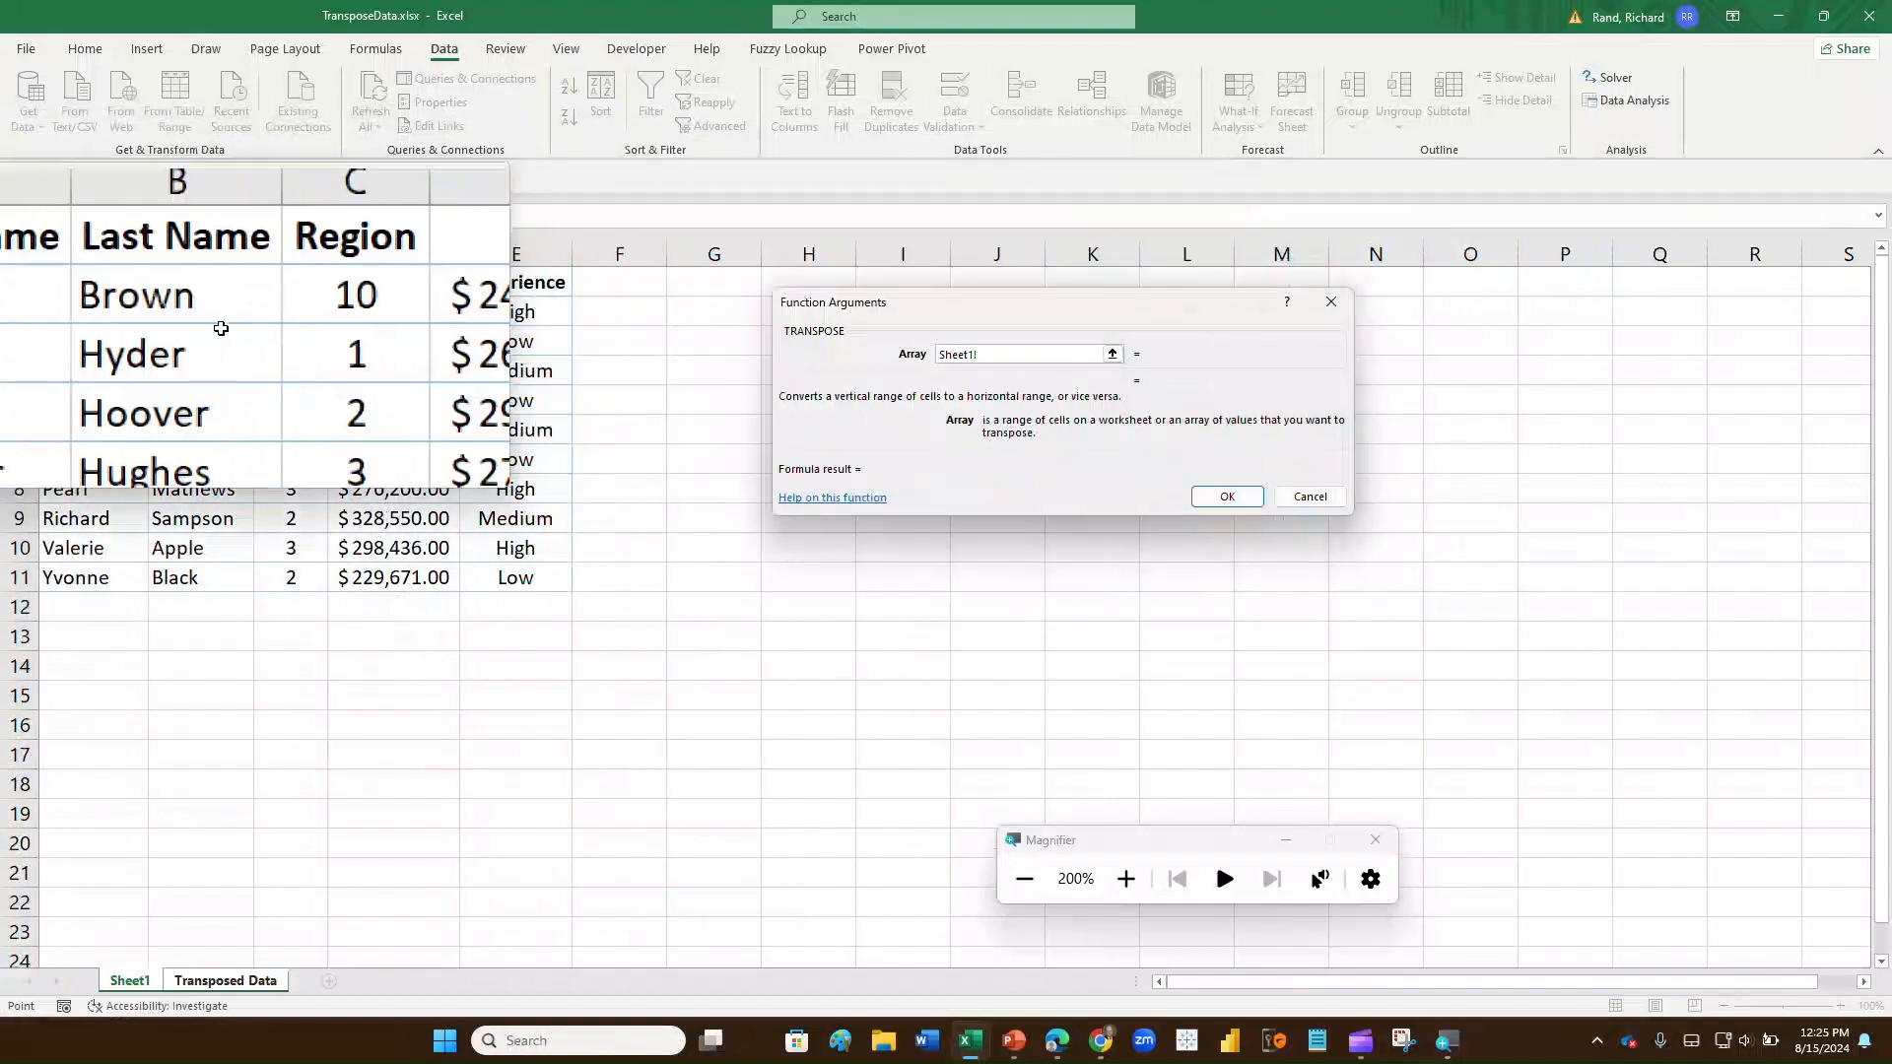
left_click_drag(61, 285, 488, 571)
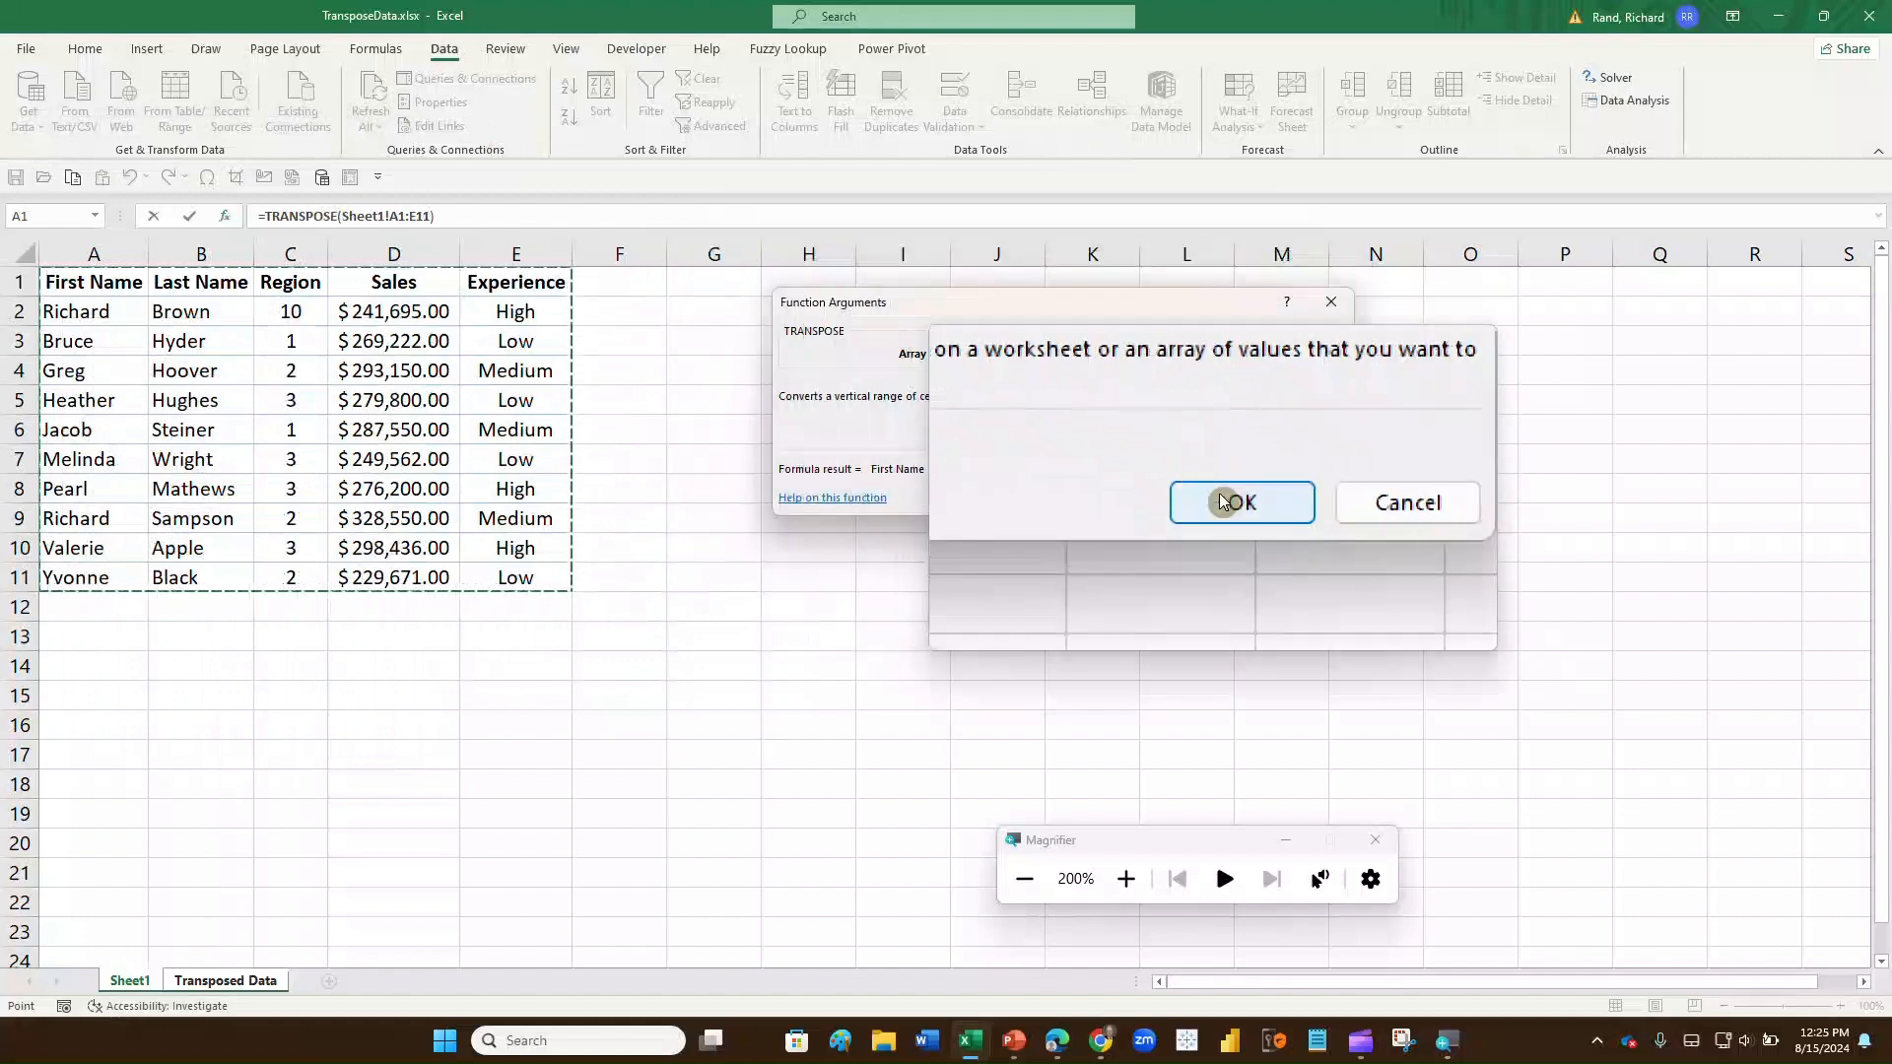
left_click(1222, 501)
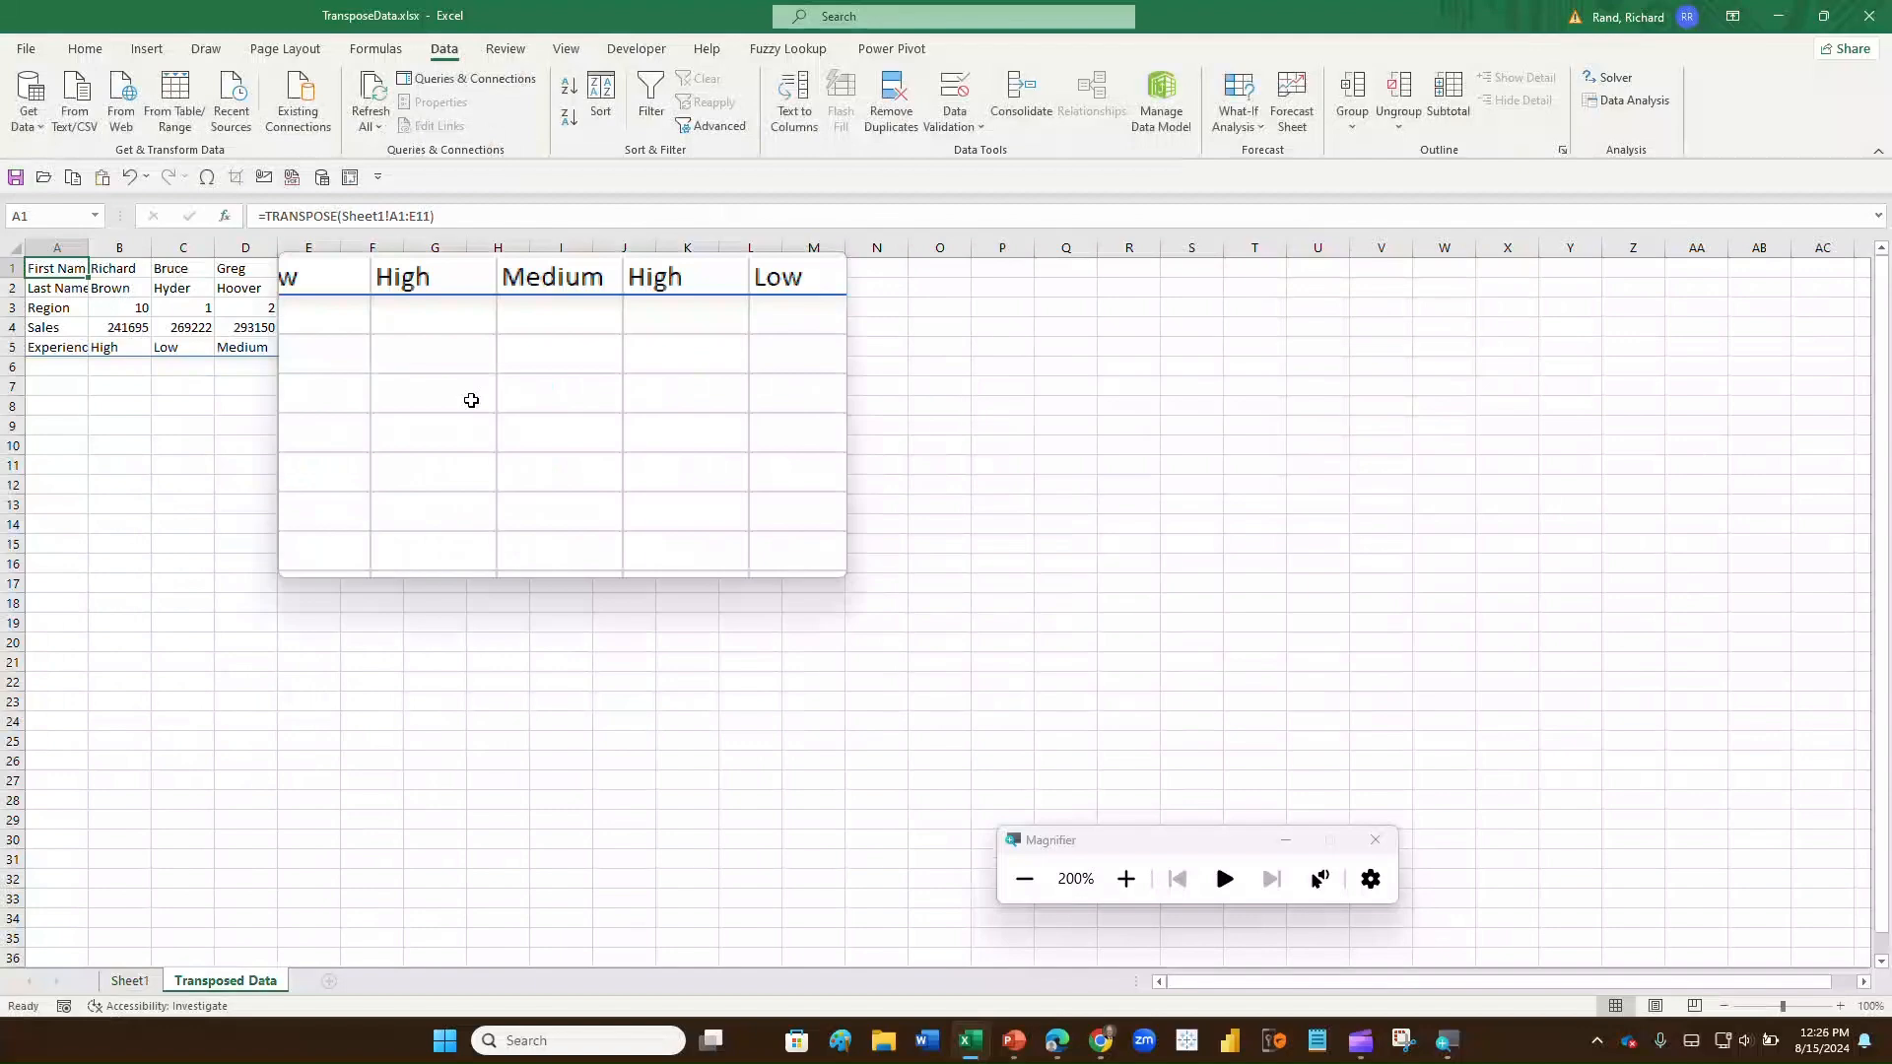
- AutoFit the widths of all columns on the Transposed Data sheet to their contents
left_click(15, 246)
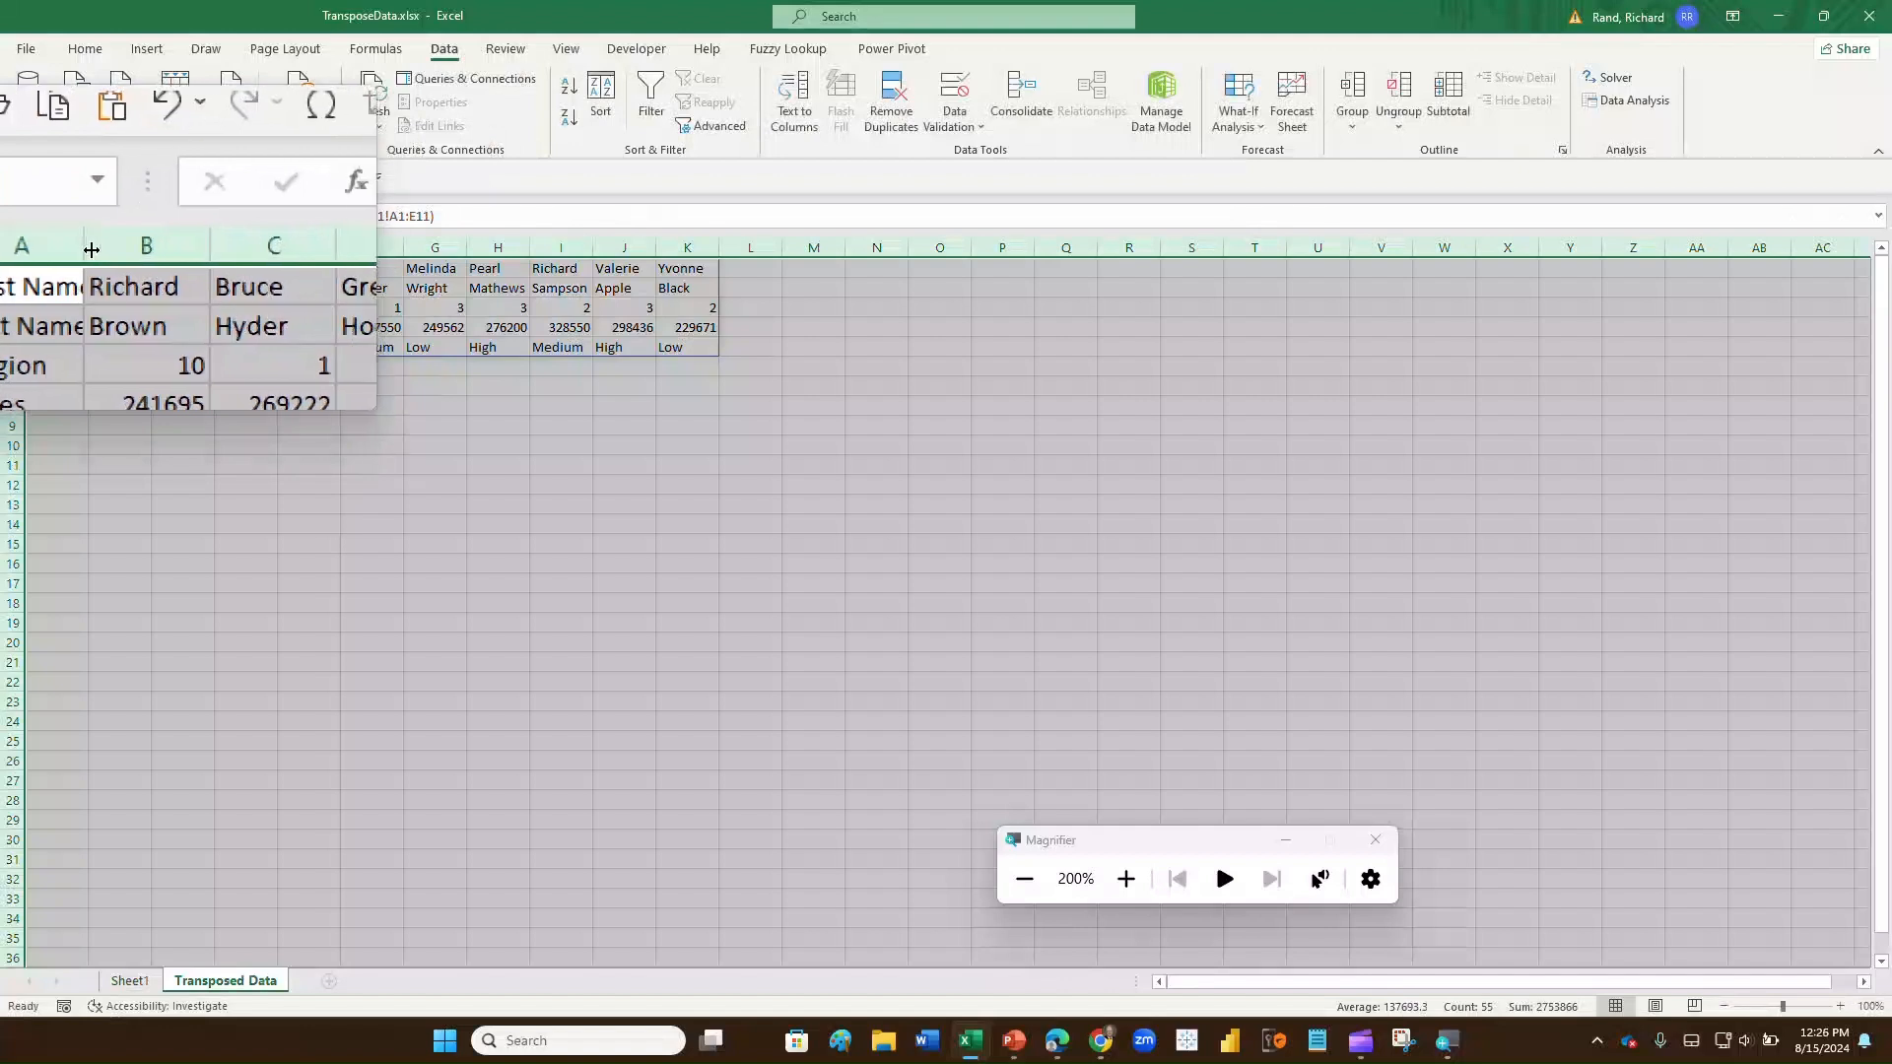
double_click(89, 245)
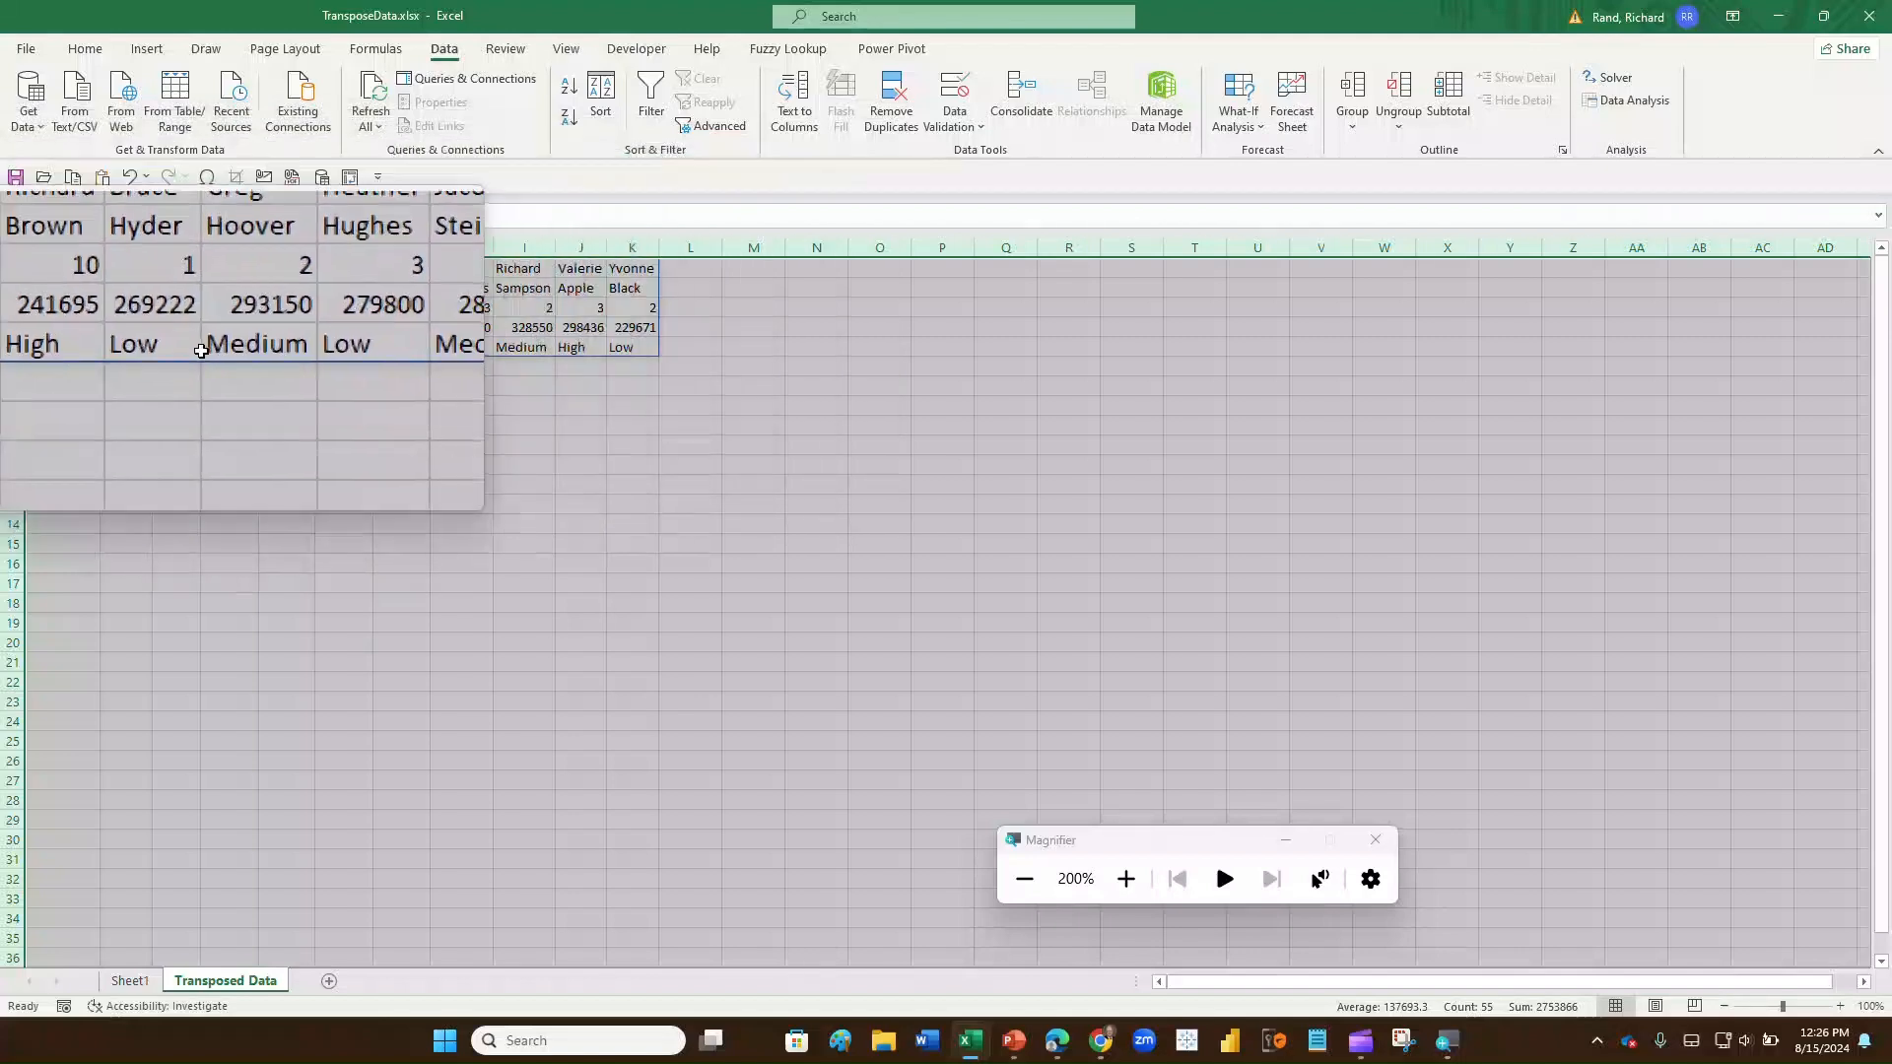
left_click(349, 563)
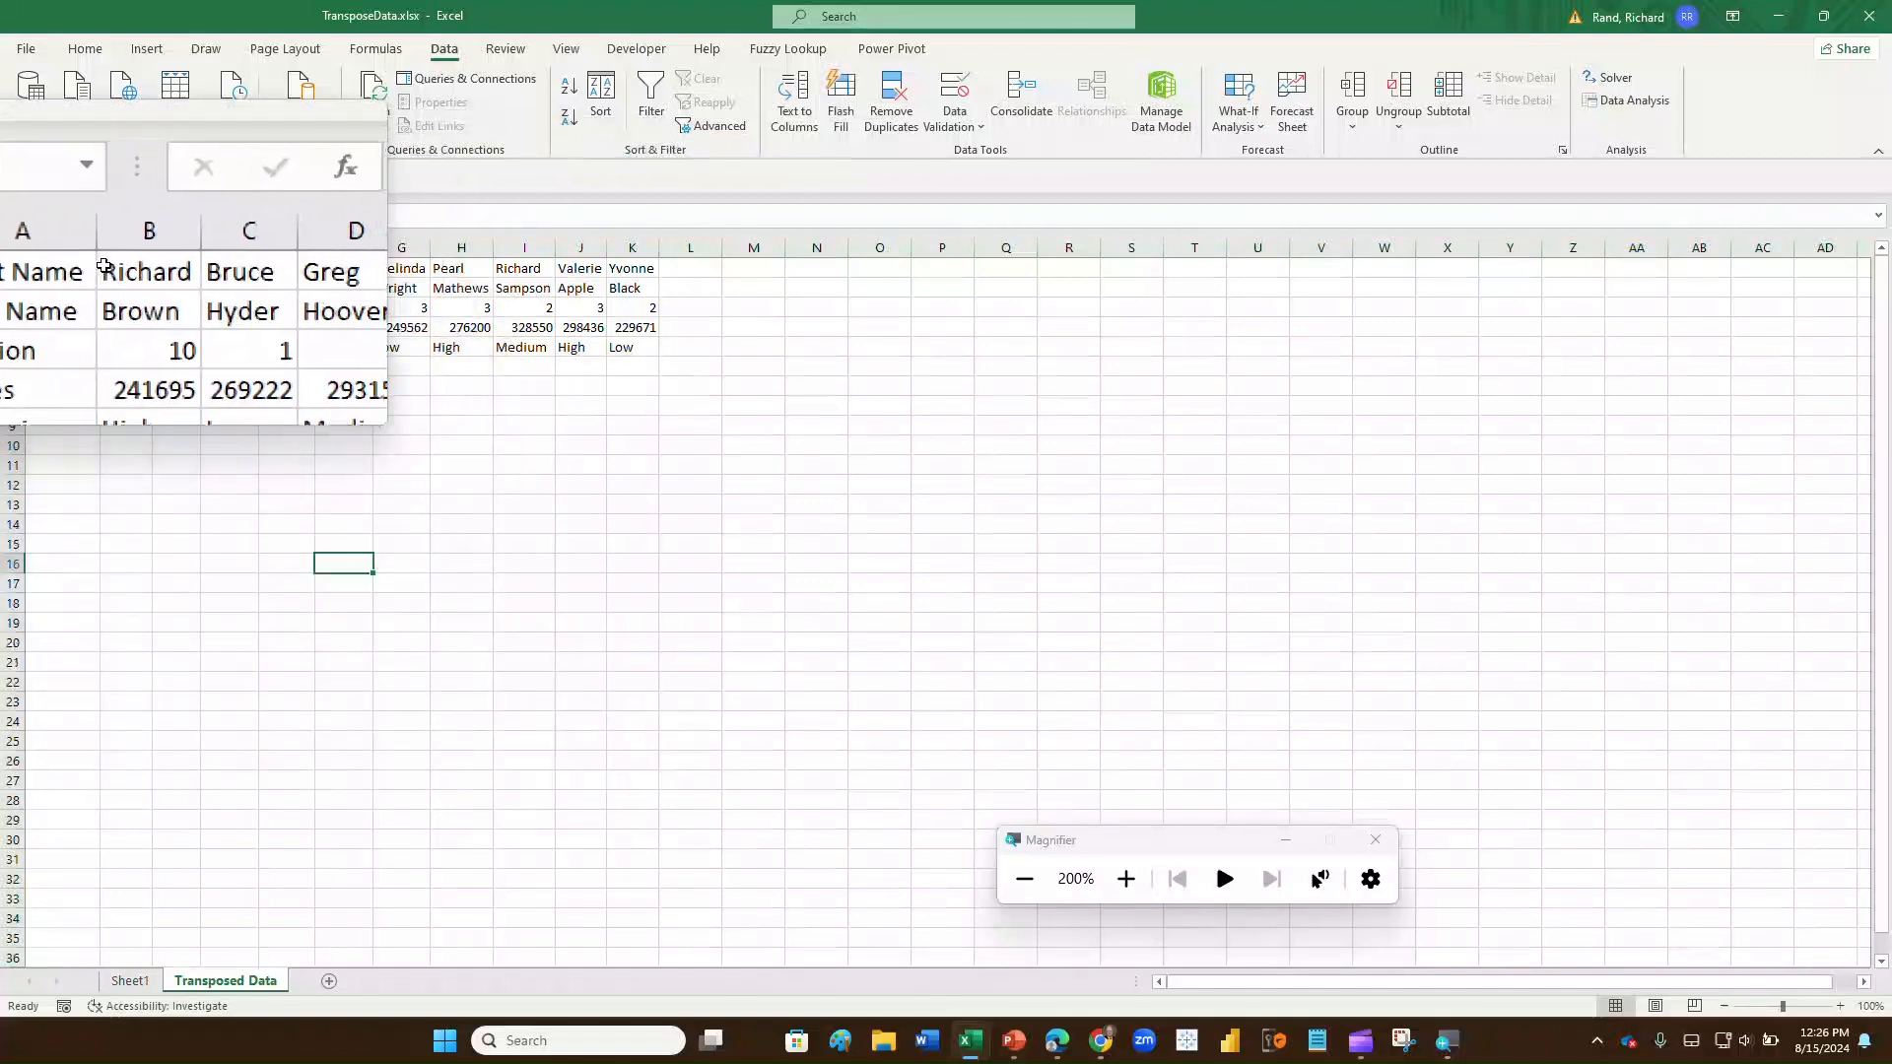
- Fill the first transposed record, cells B1:B5, with yellow
left_click_drag(104, 266, 112, 340)
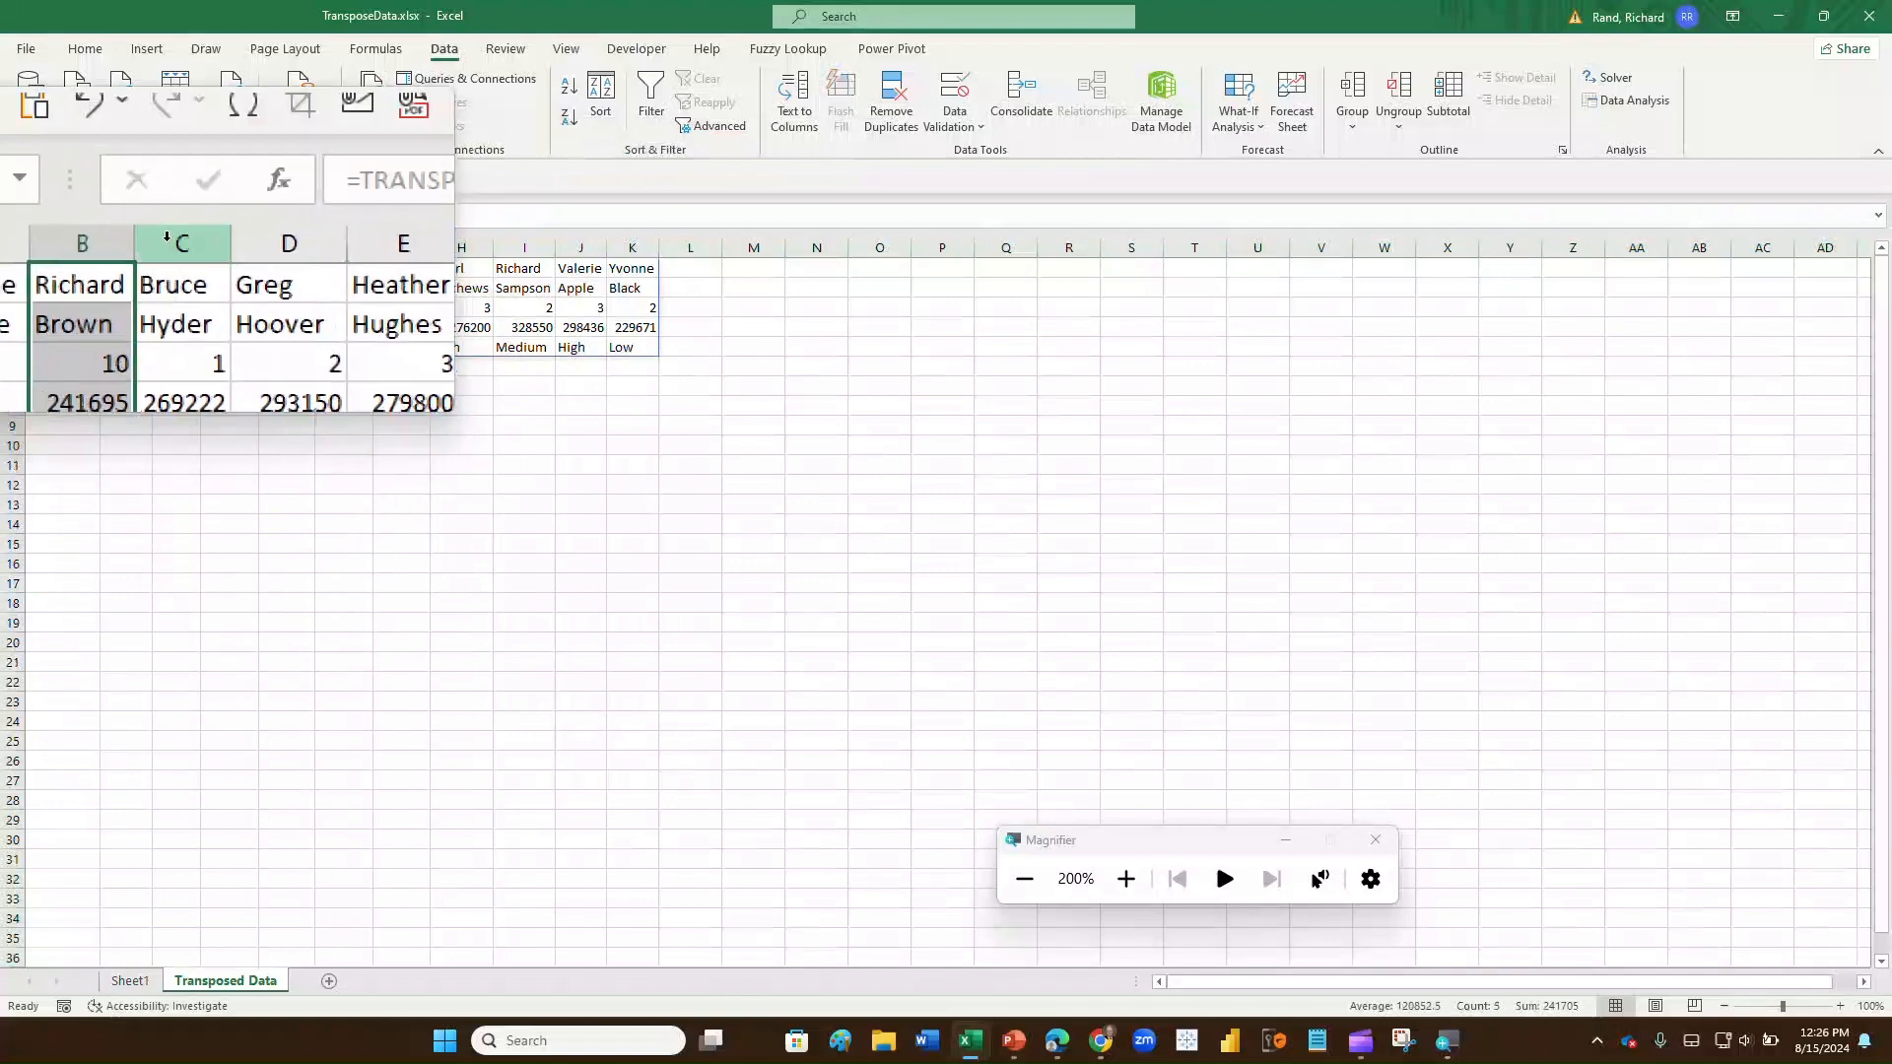
left_click(62, 54)
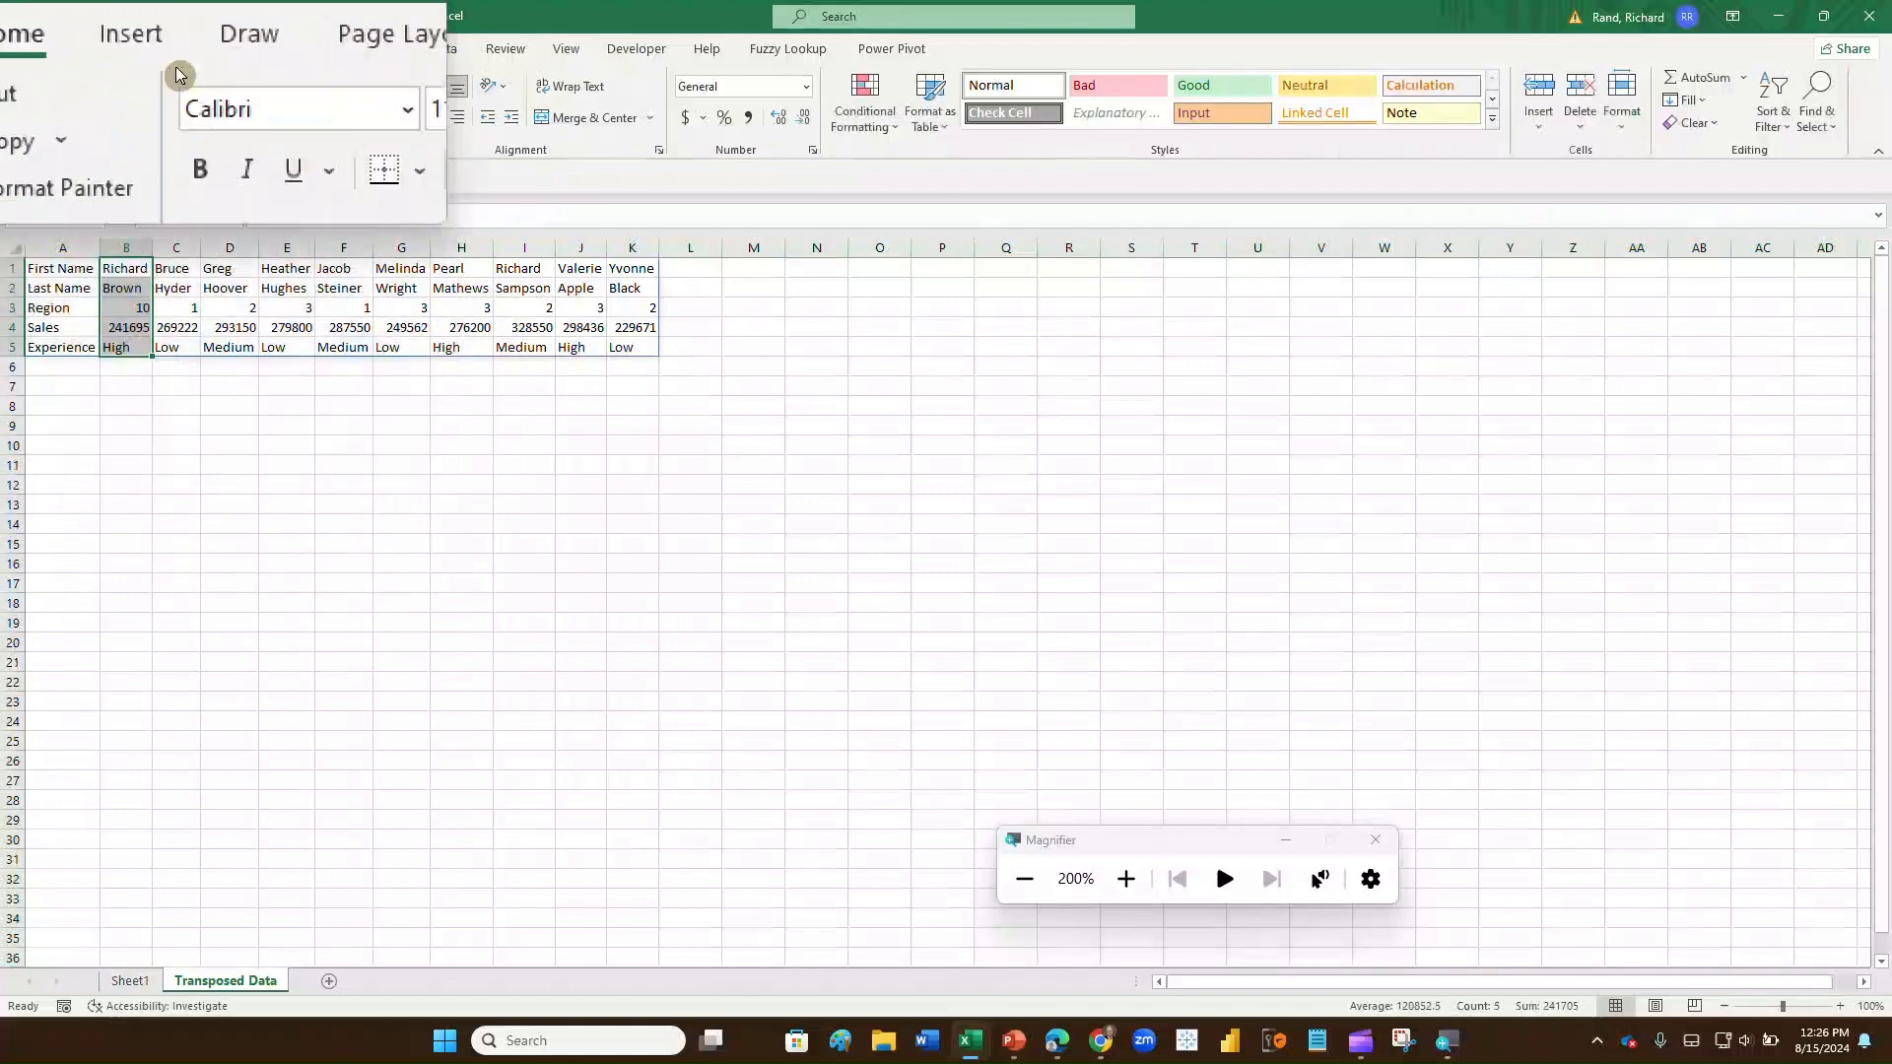
left_click(320, 121)
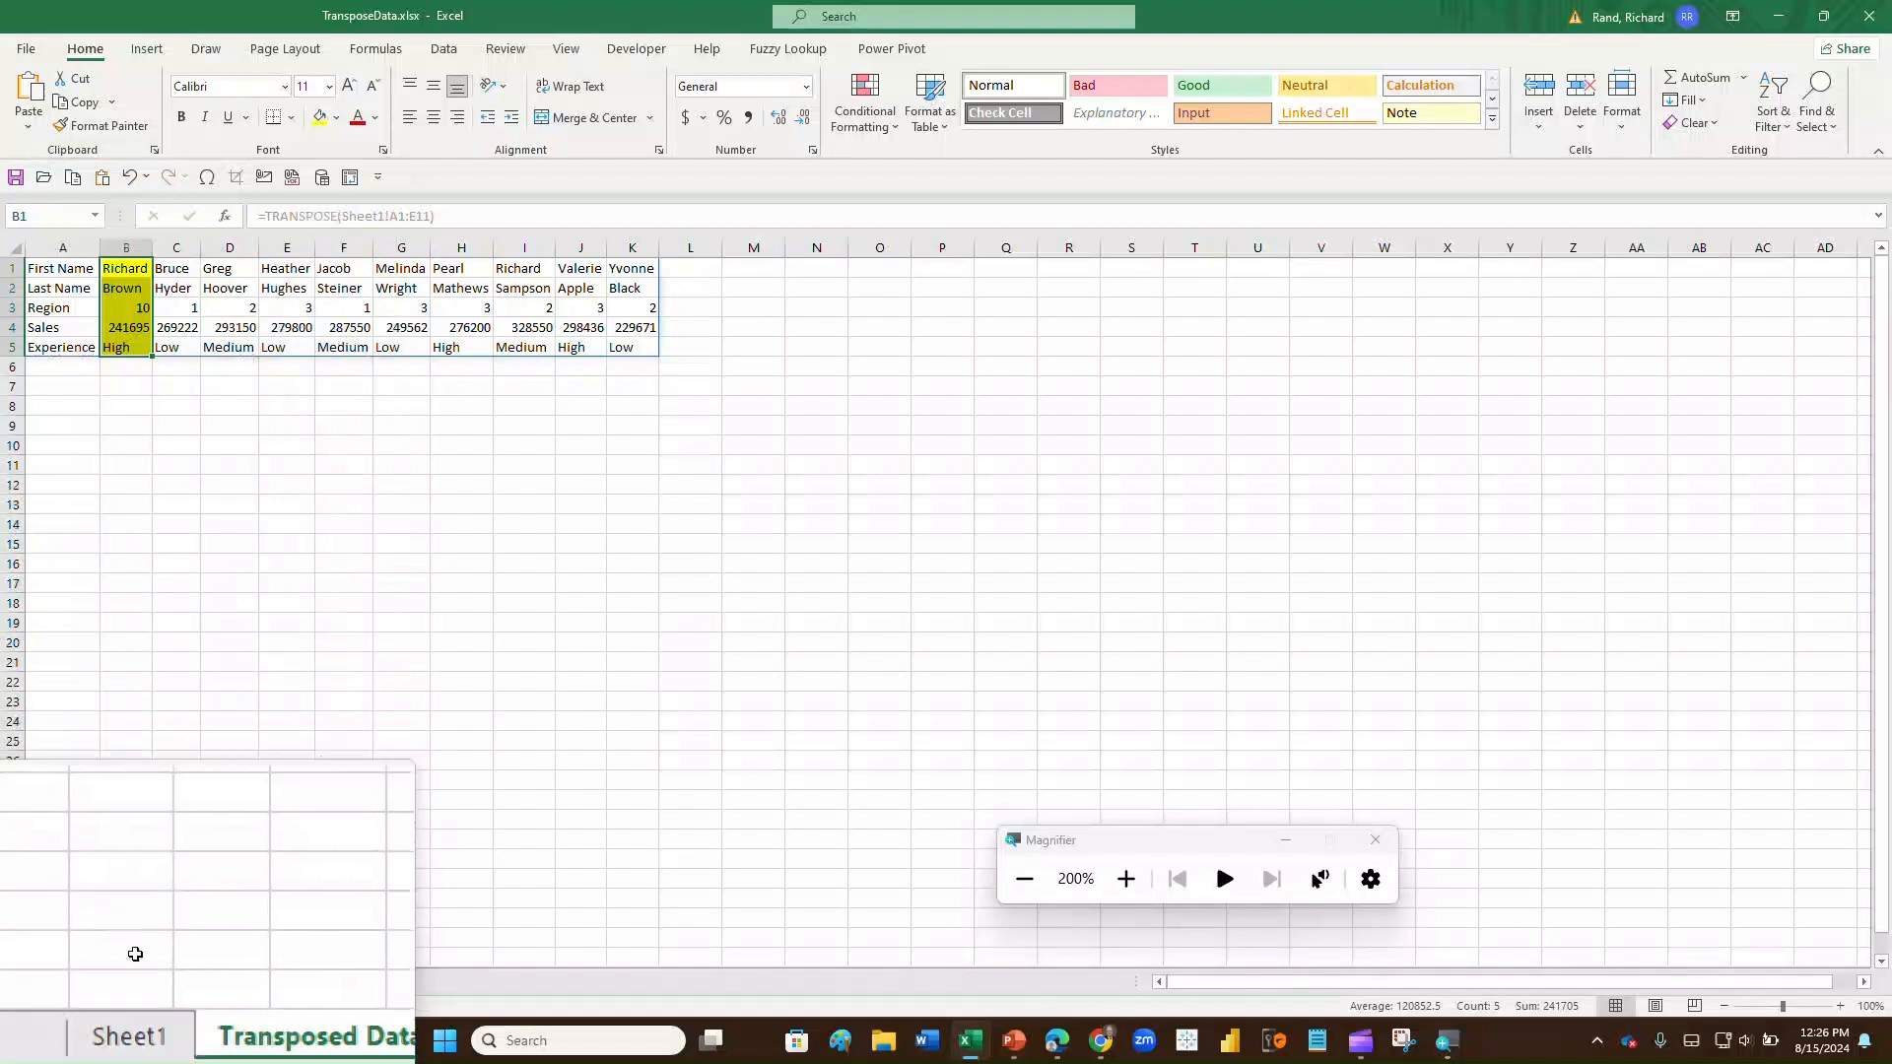
- On Sheet1, replace the first and last name of the record in row 2 and set its Region to 1
left_click(129, 981)
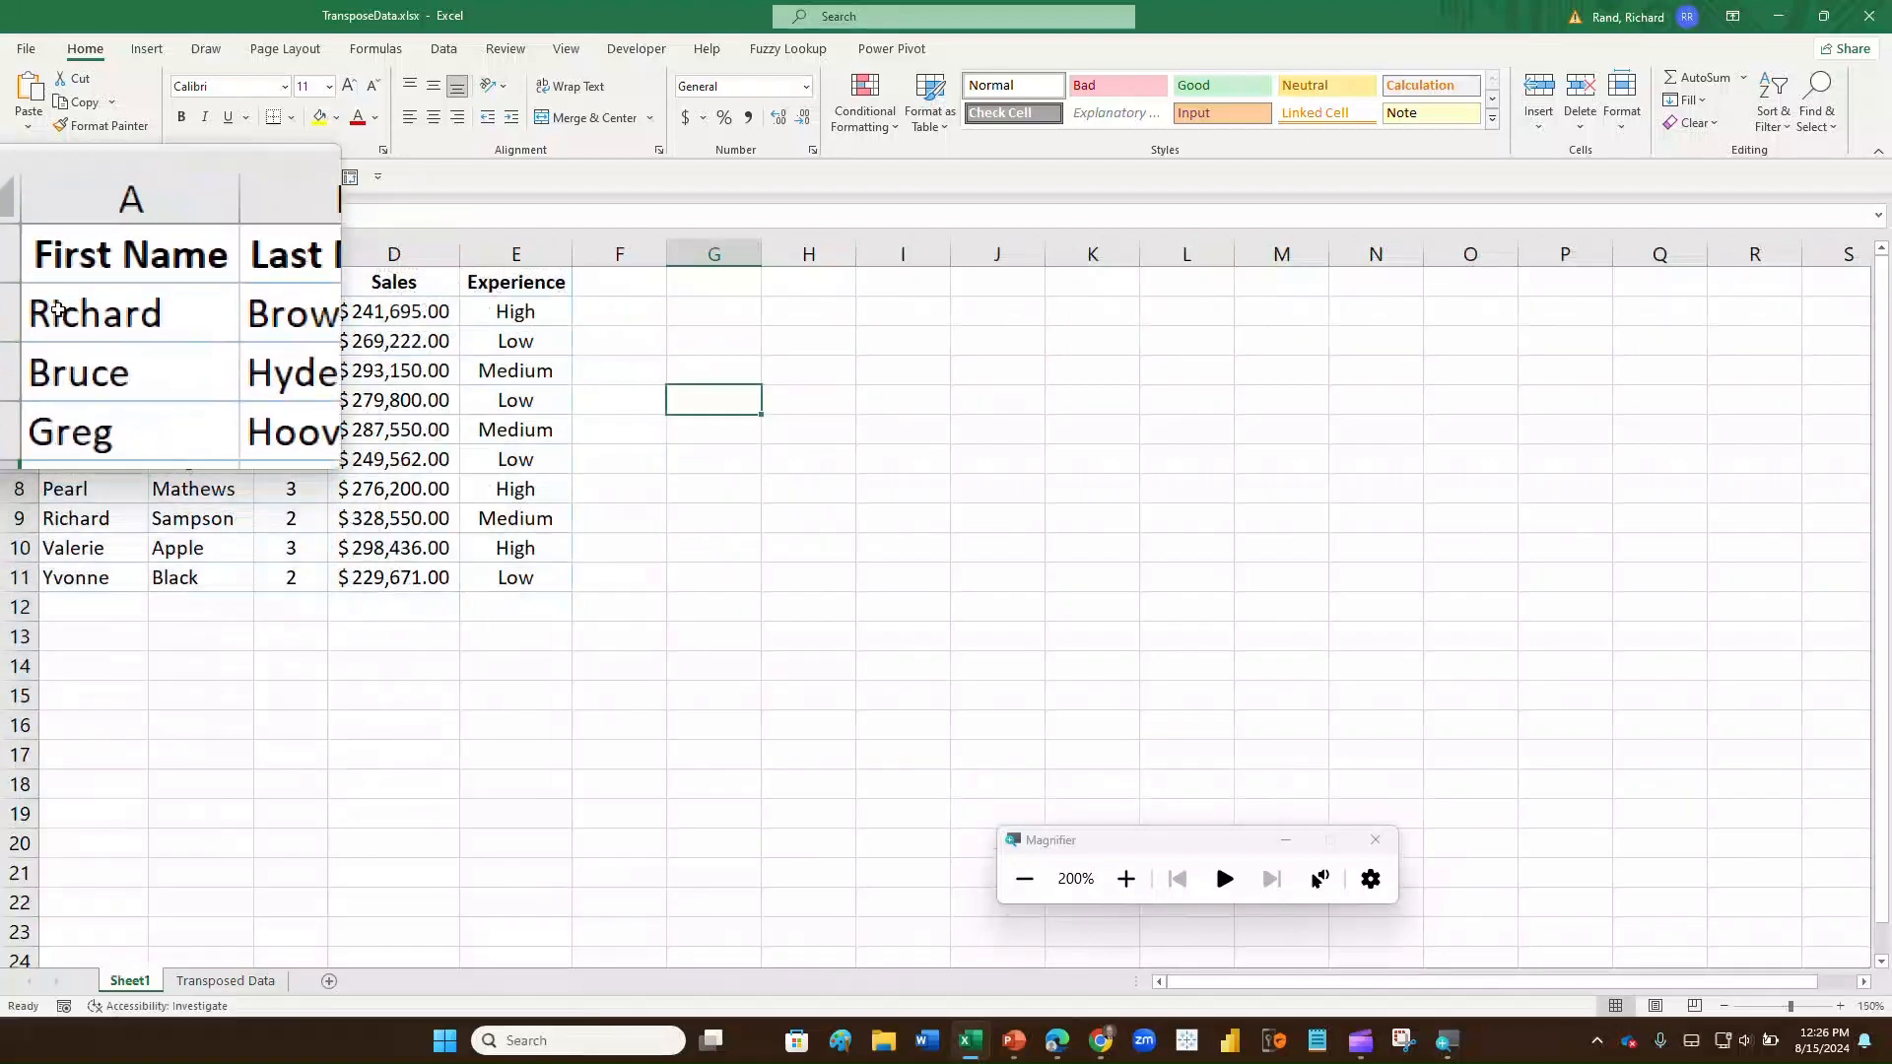
left_click(57, 310)
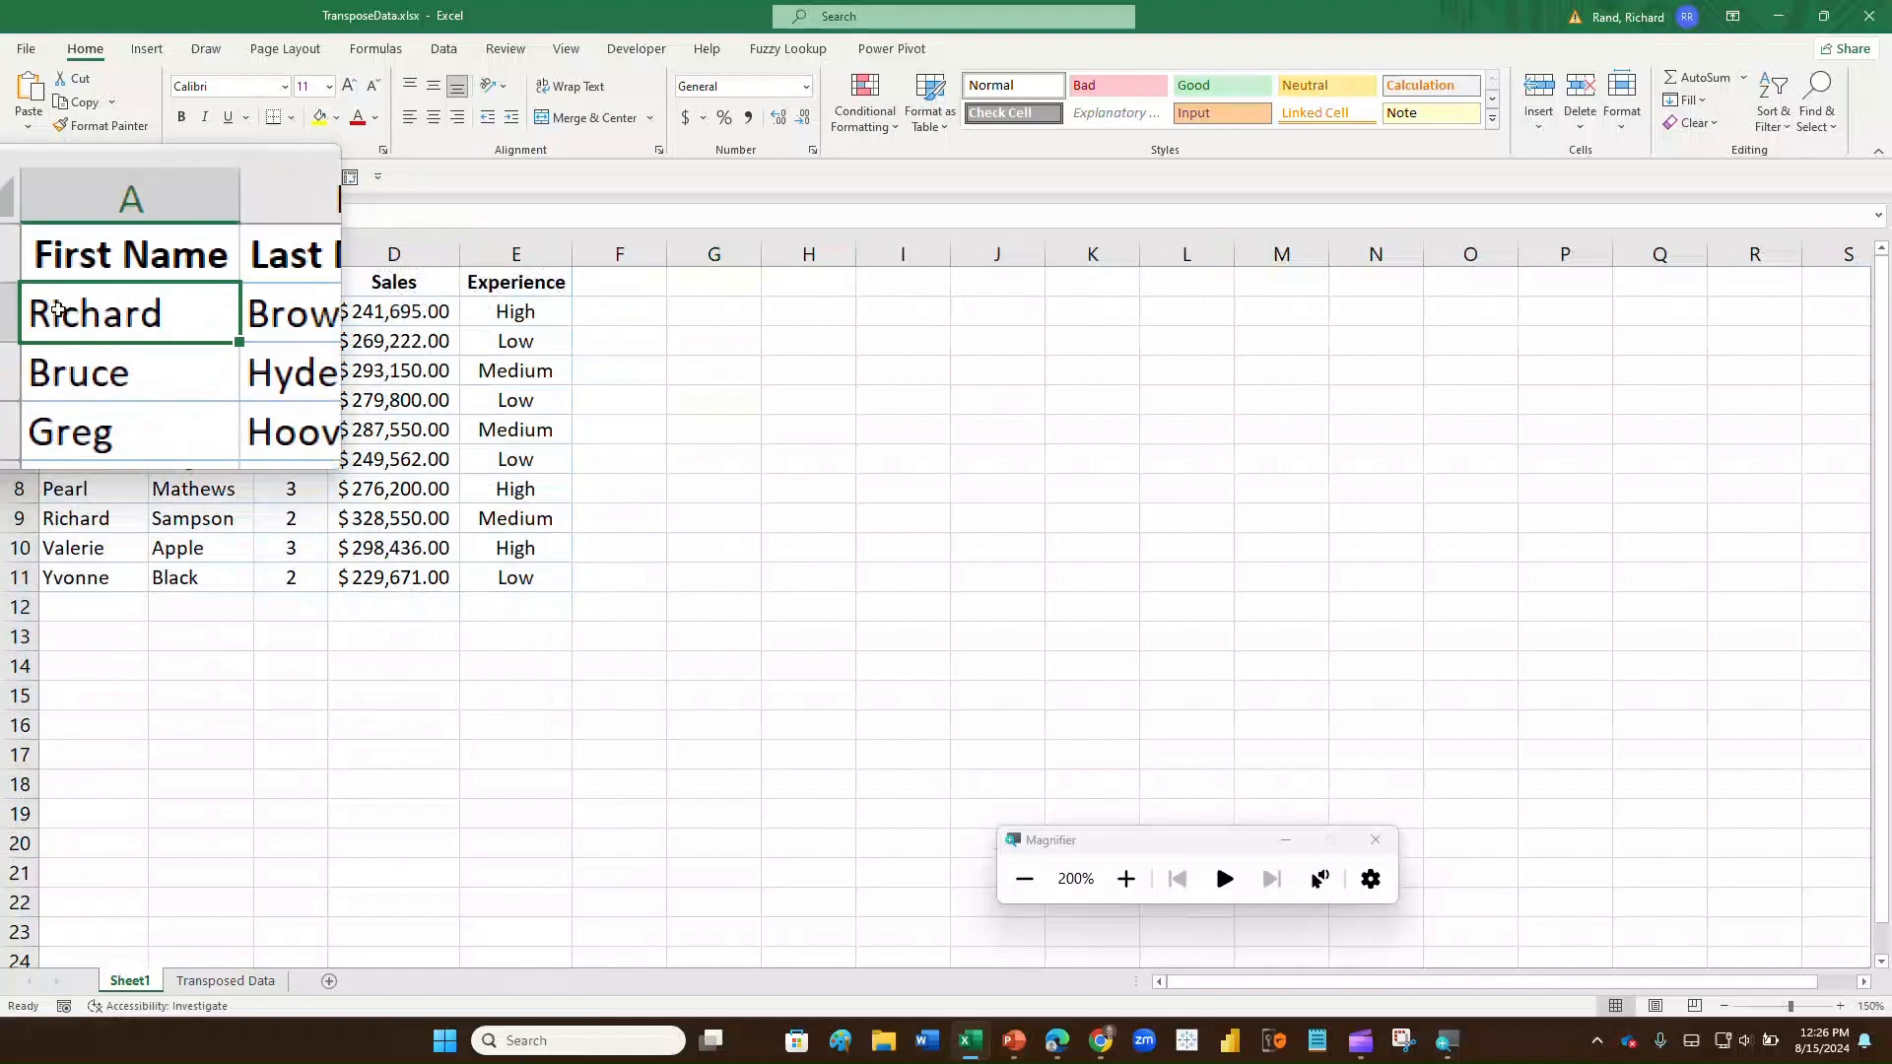
type("Bob")
key("Tab")
type("S")
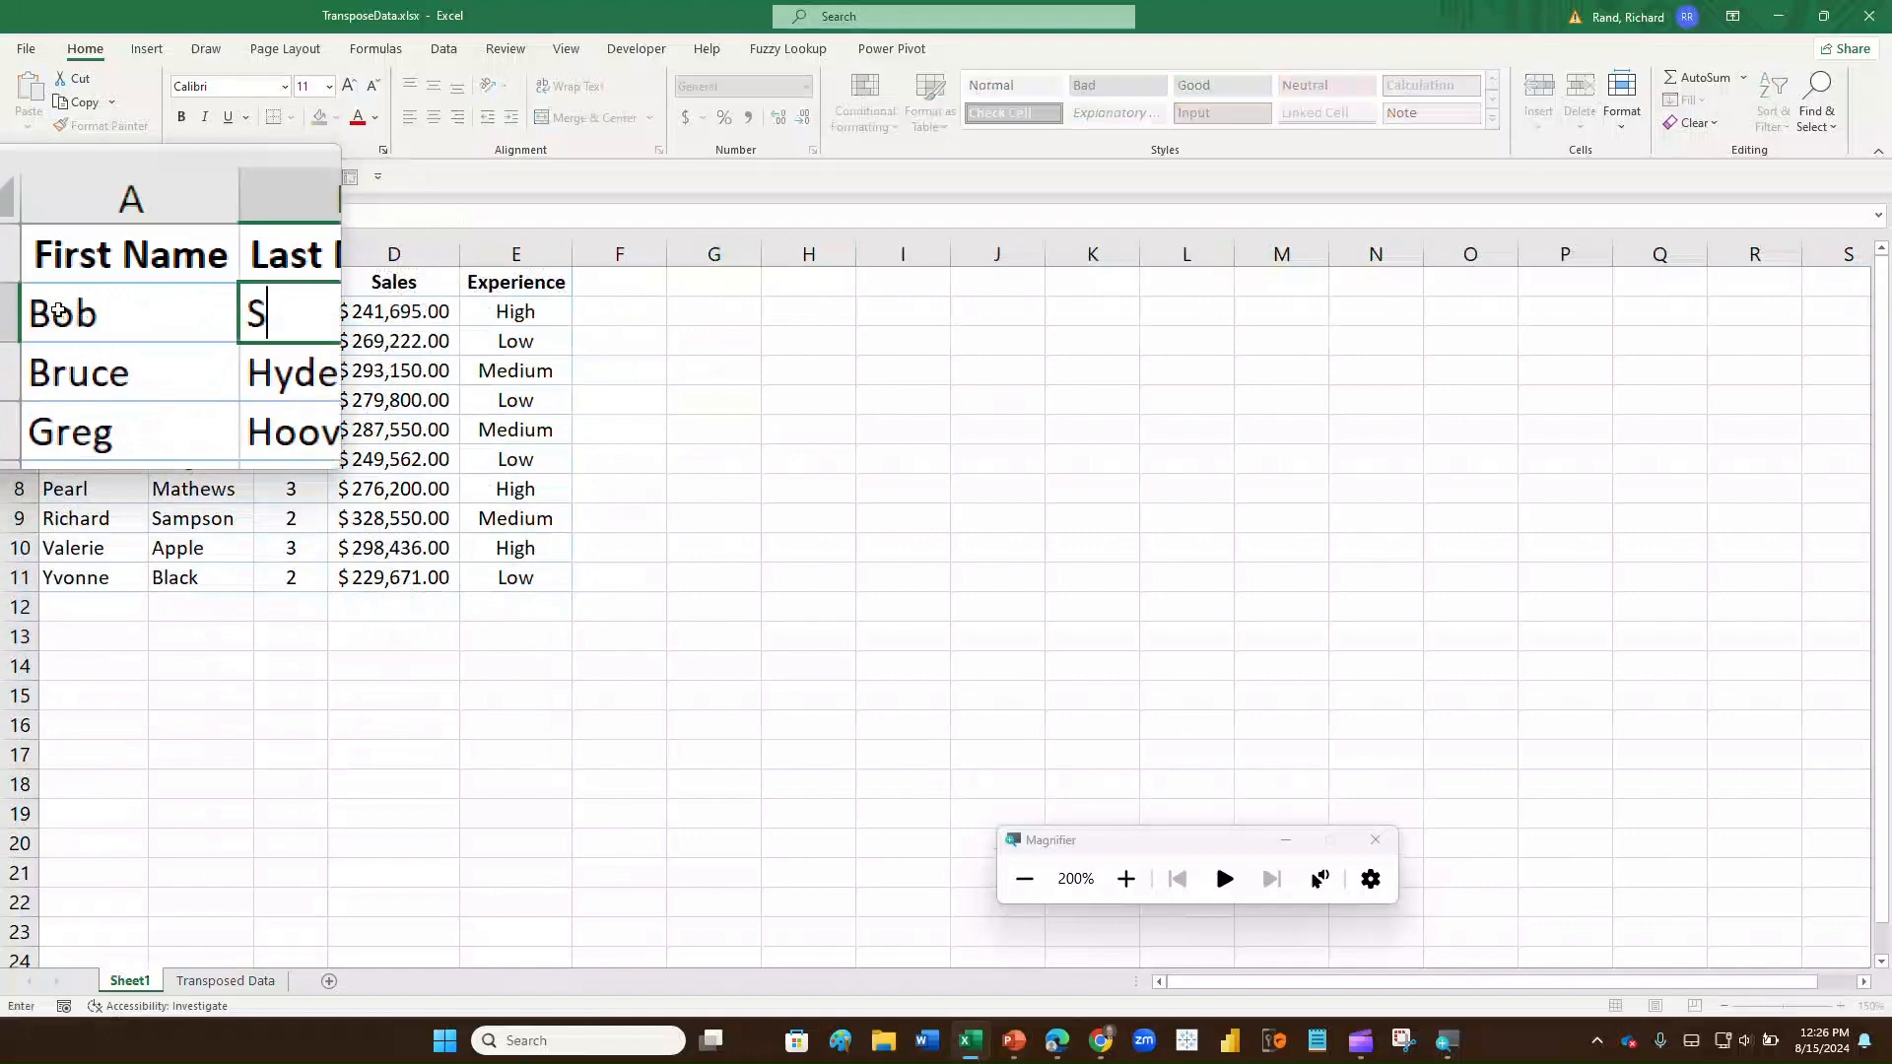
key("Tab")
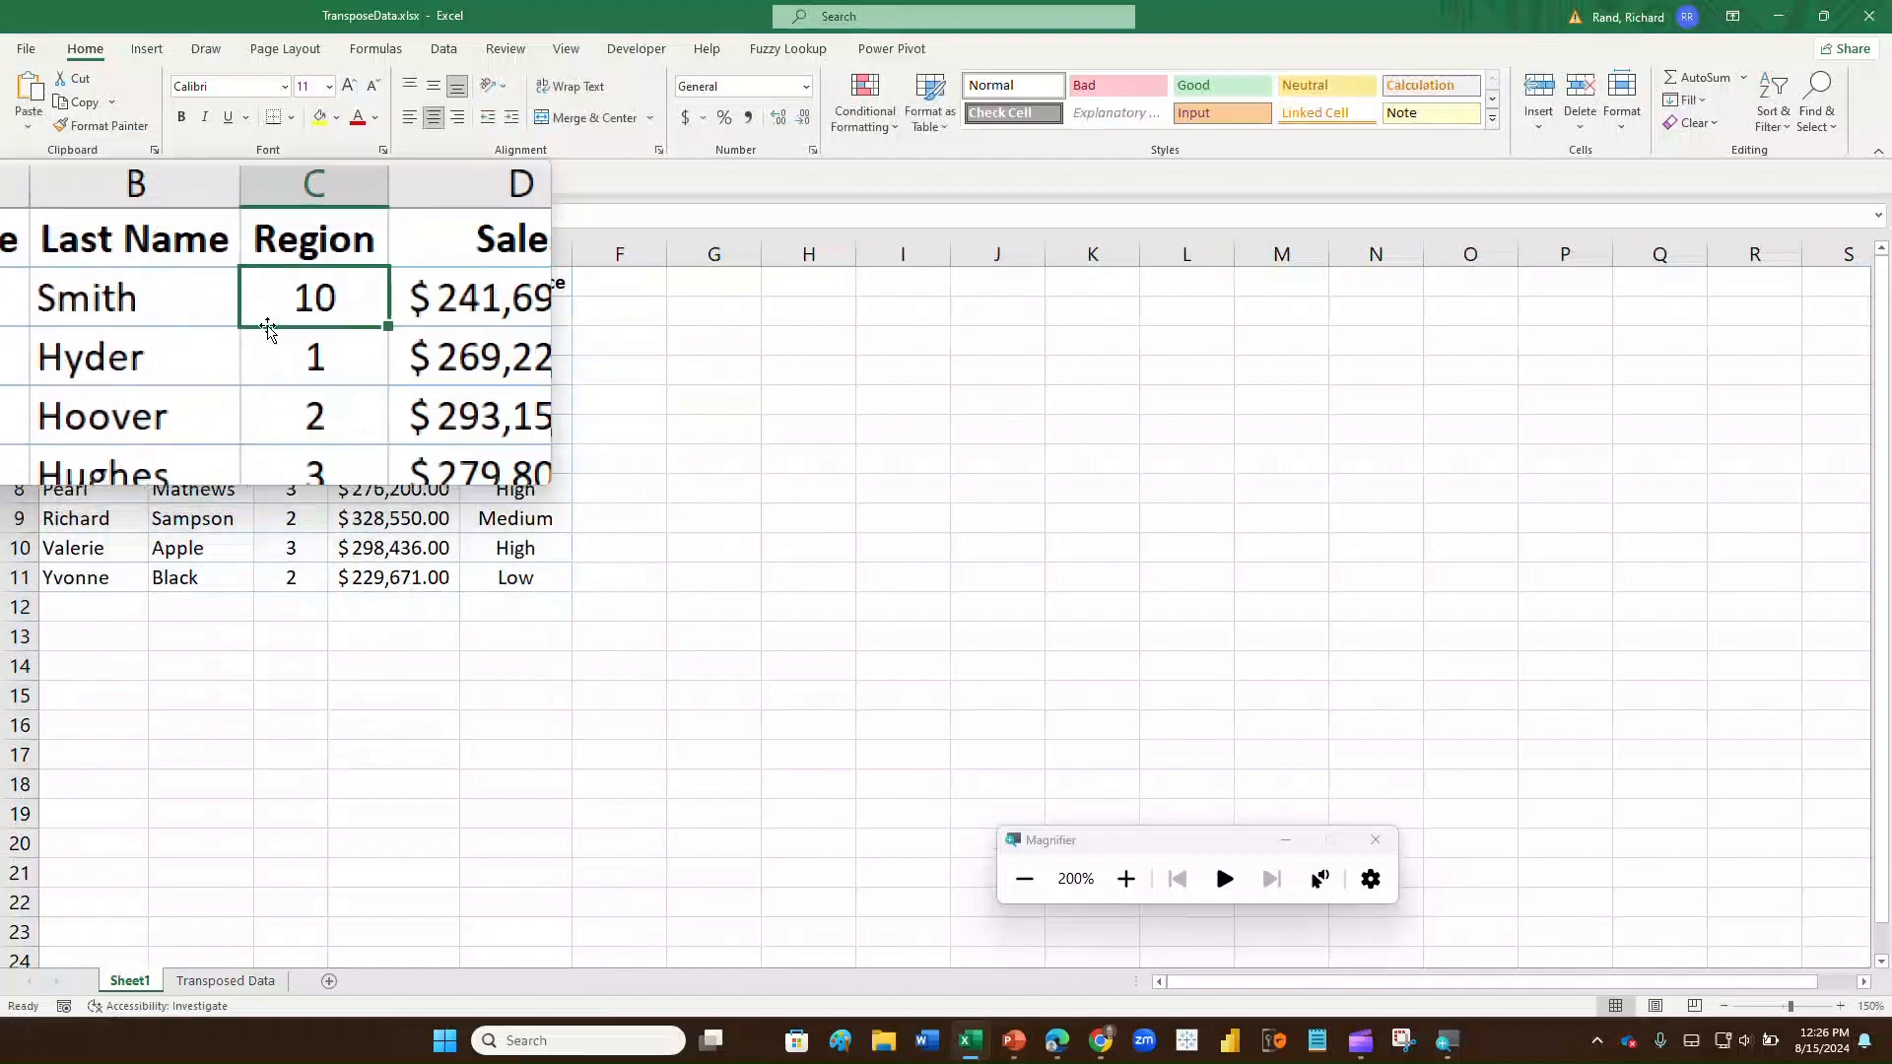
type("1")
key("Return")
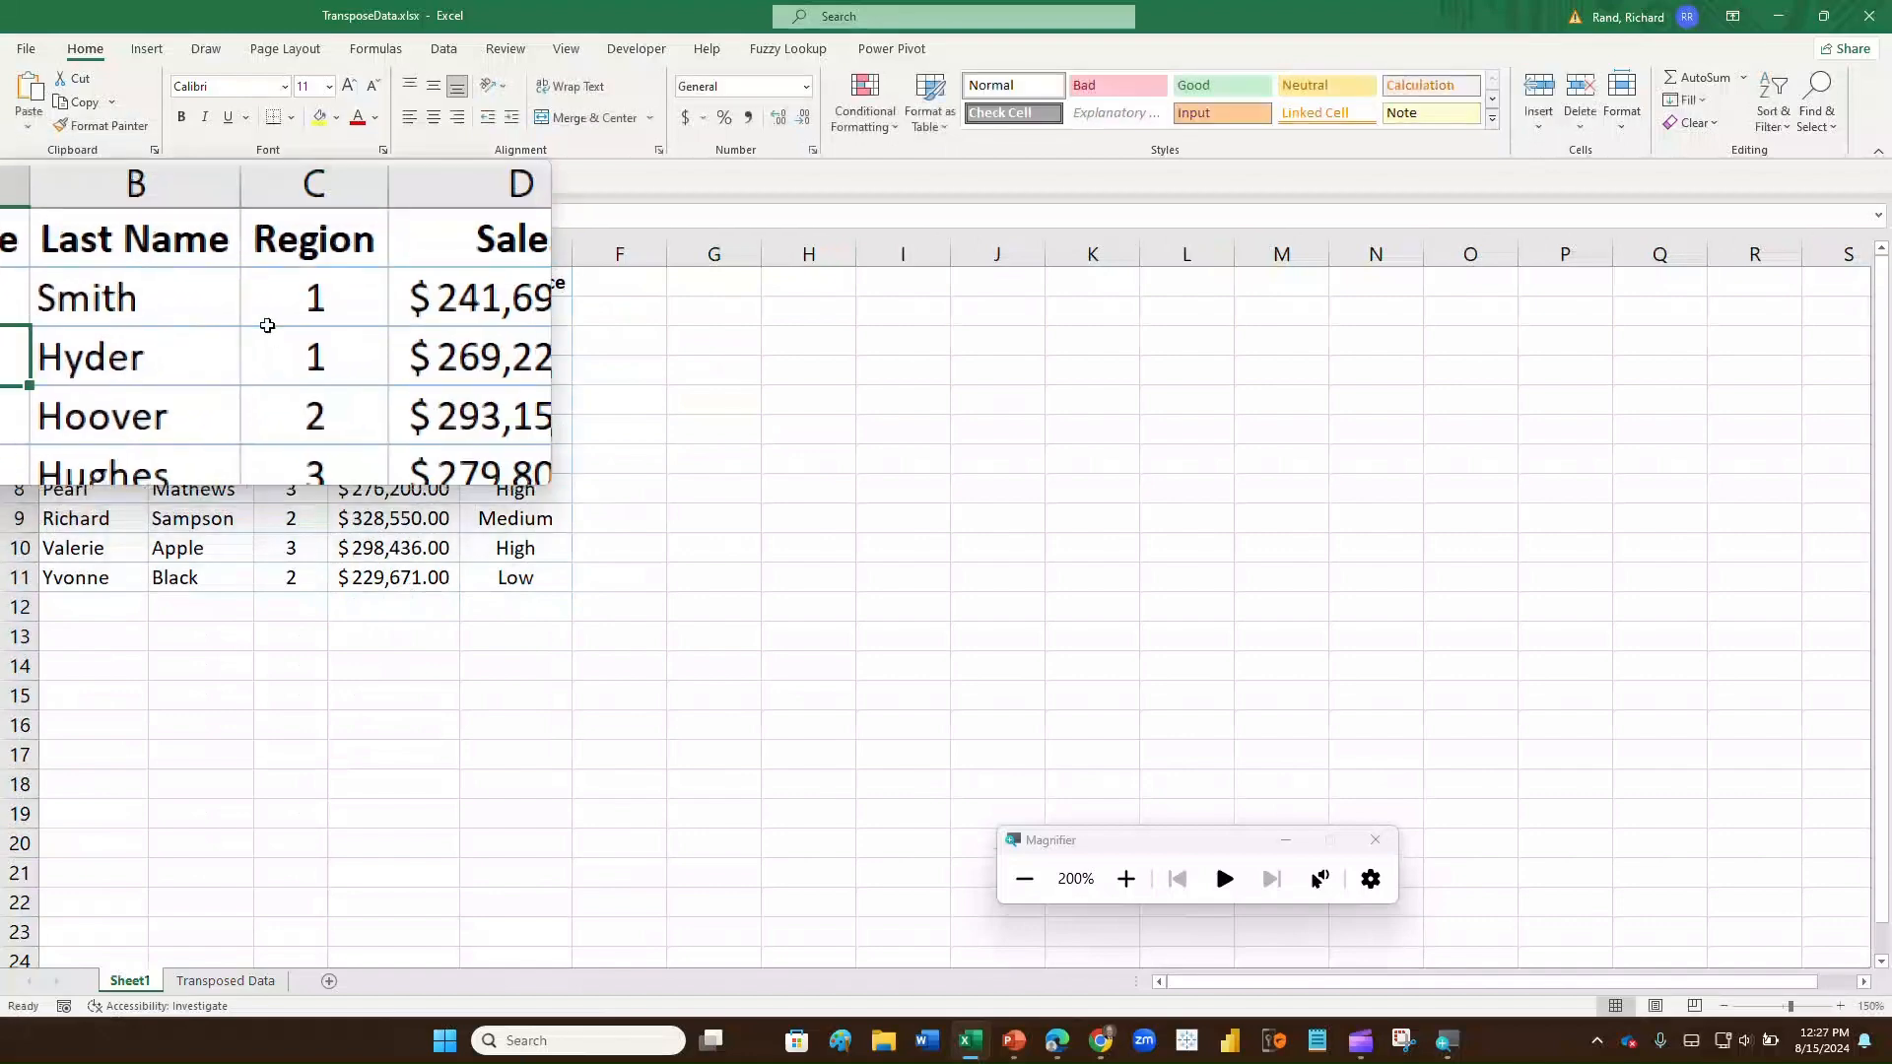
- Examine the updated record on the Transposed Data sheet and compare the formula in A1 with the formulas in the other cells
left_click(229, 980)
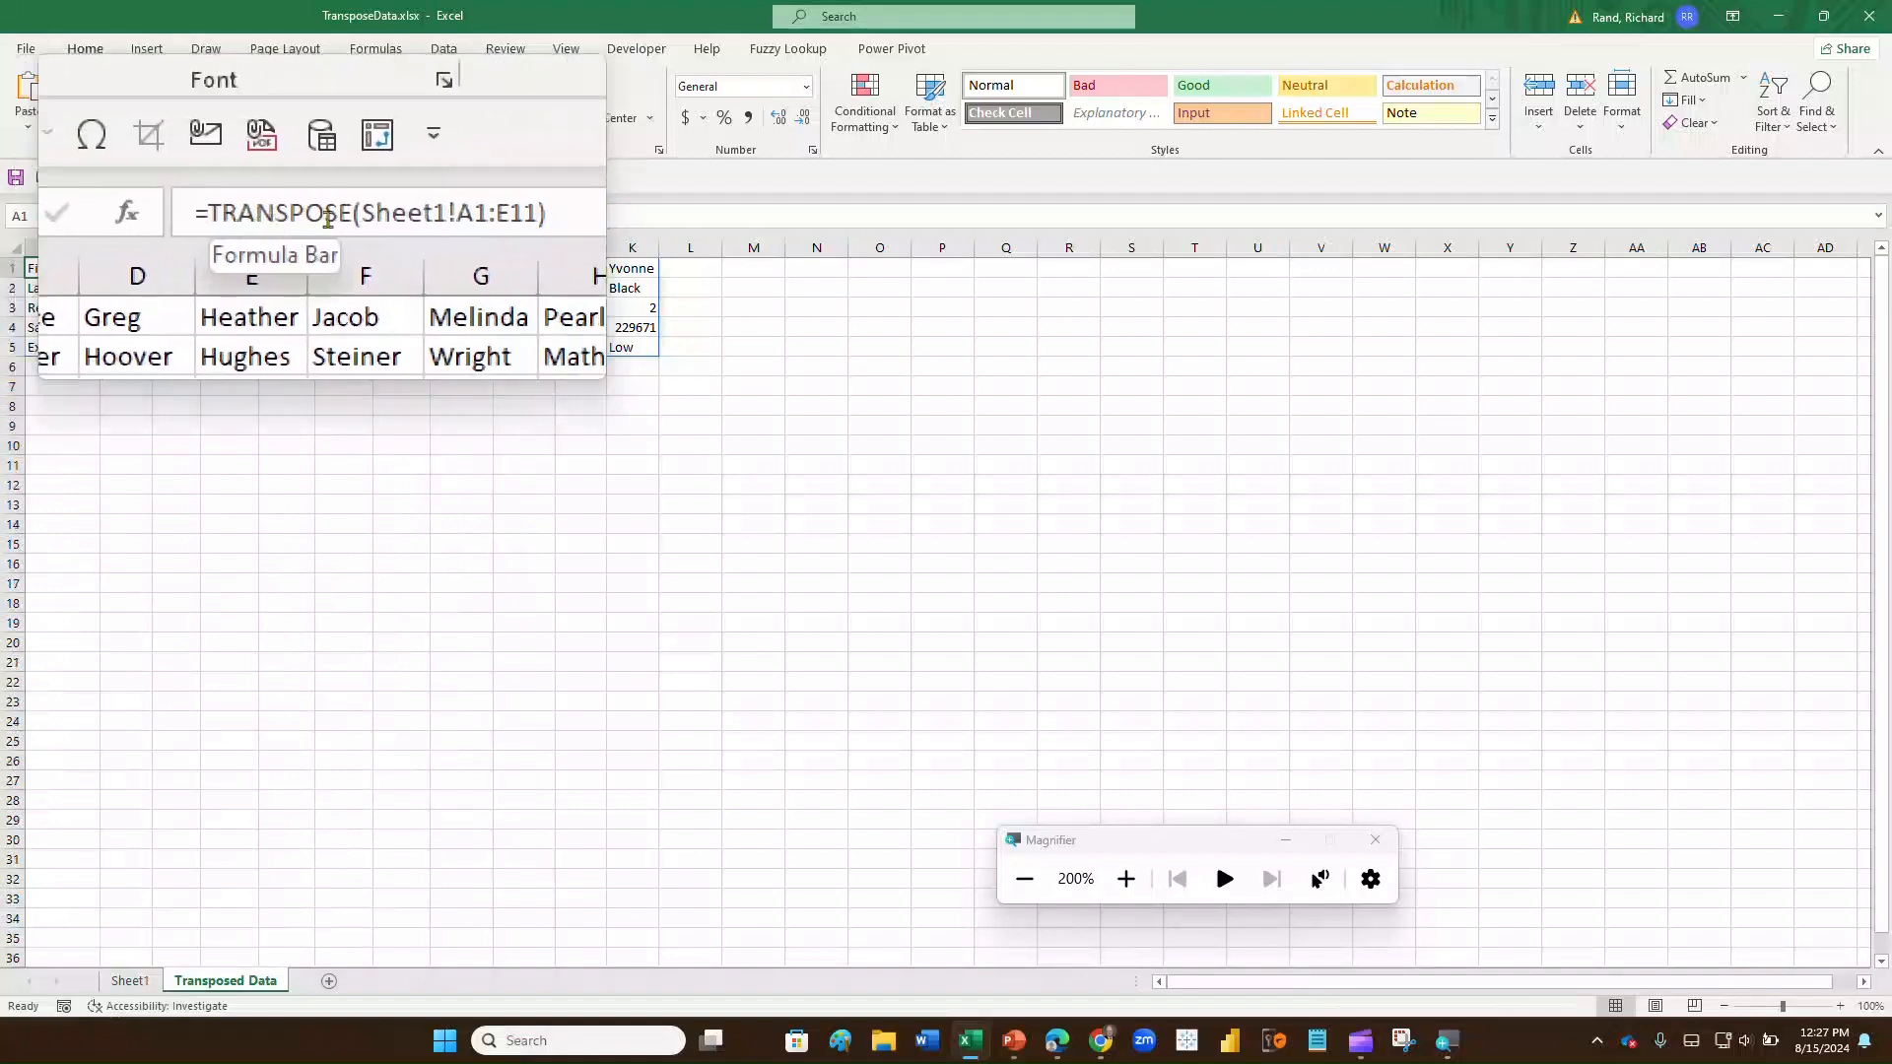
key("Right")
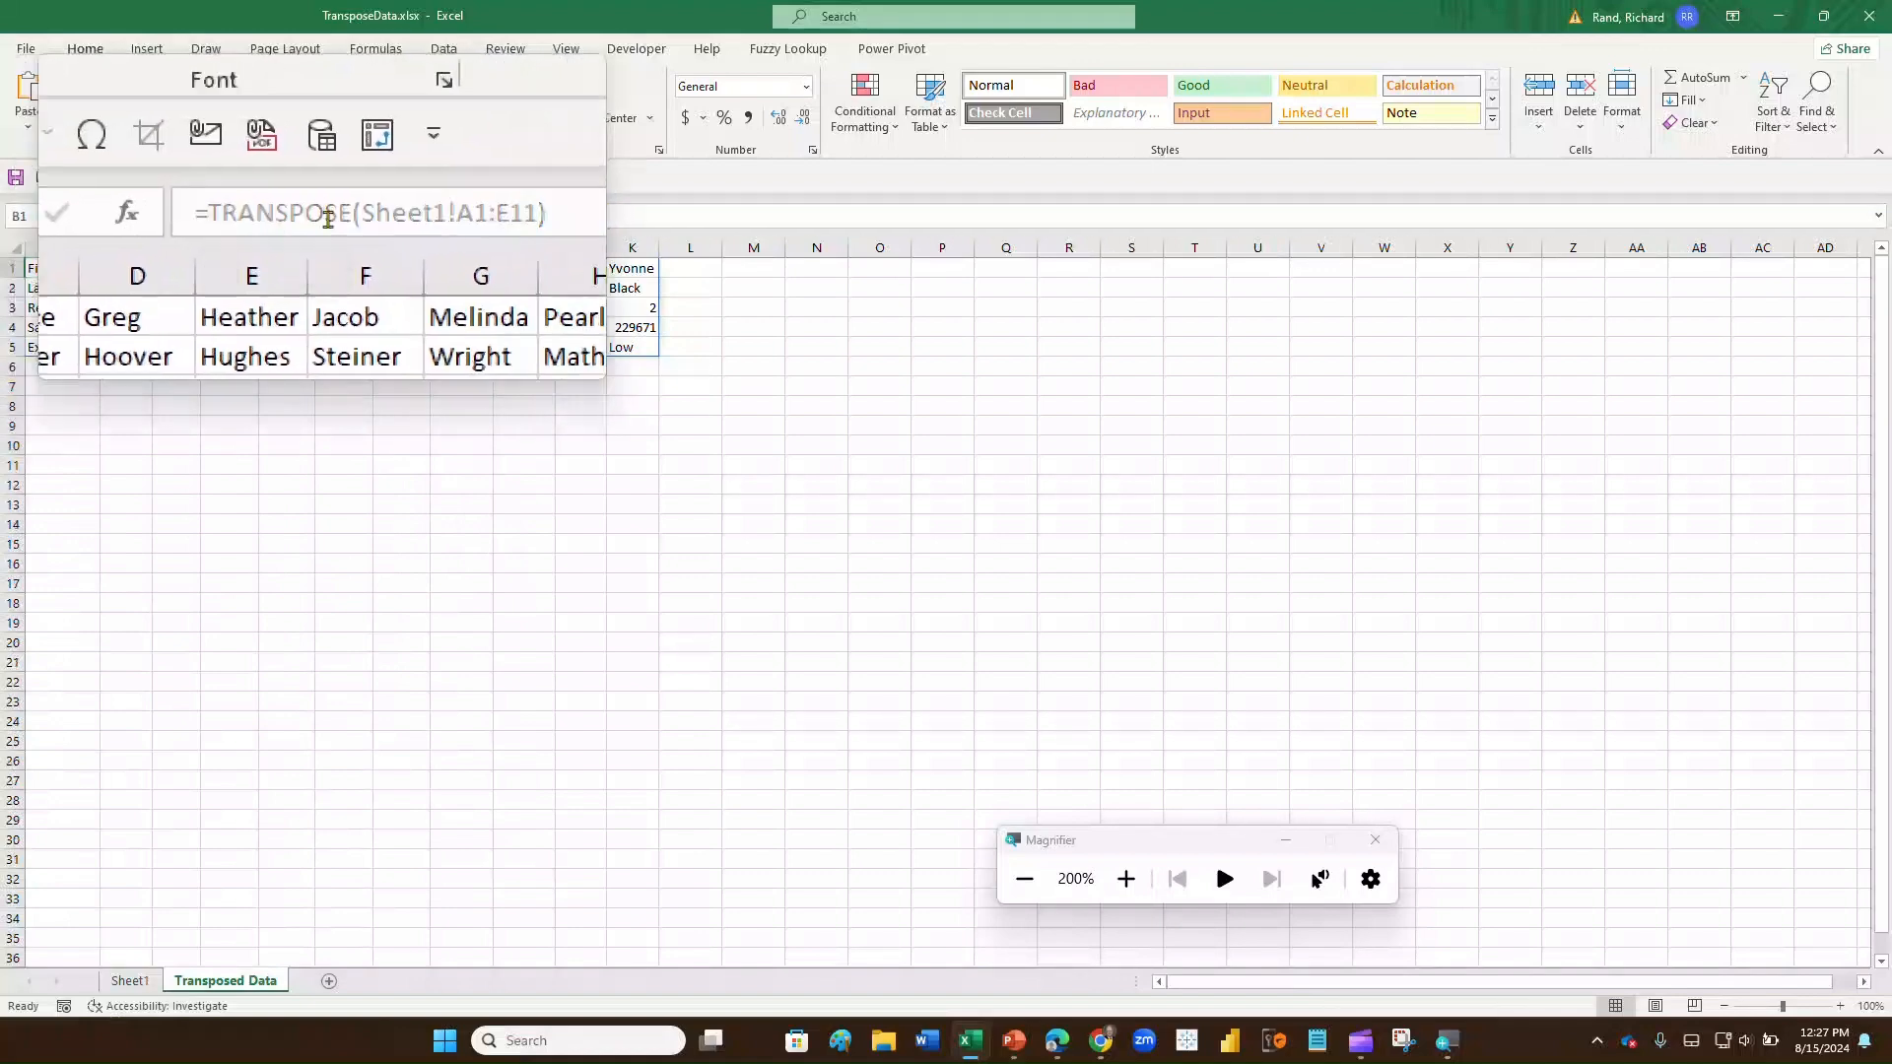
key("Right")
key("Right")
key("Right")
key("Right")
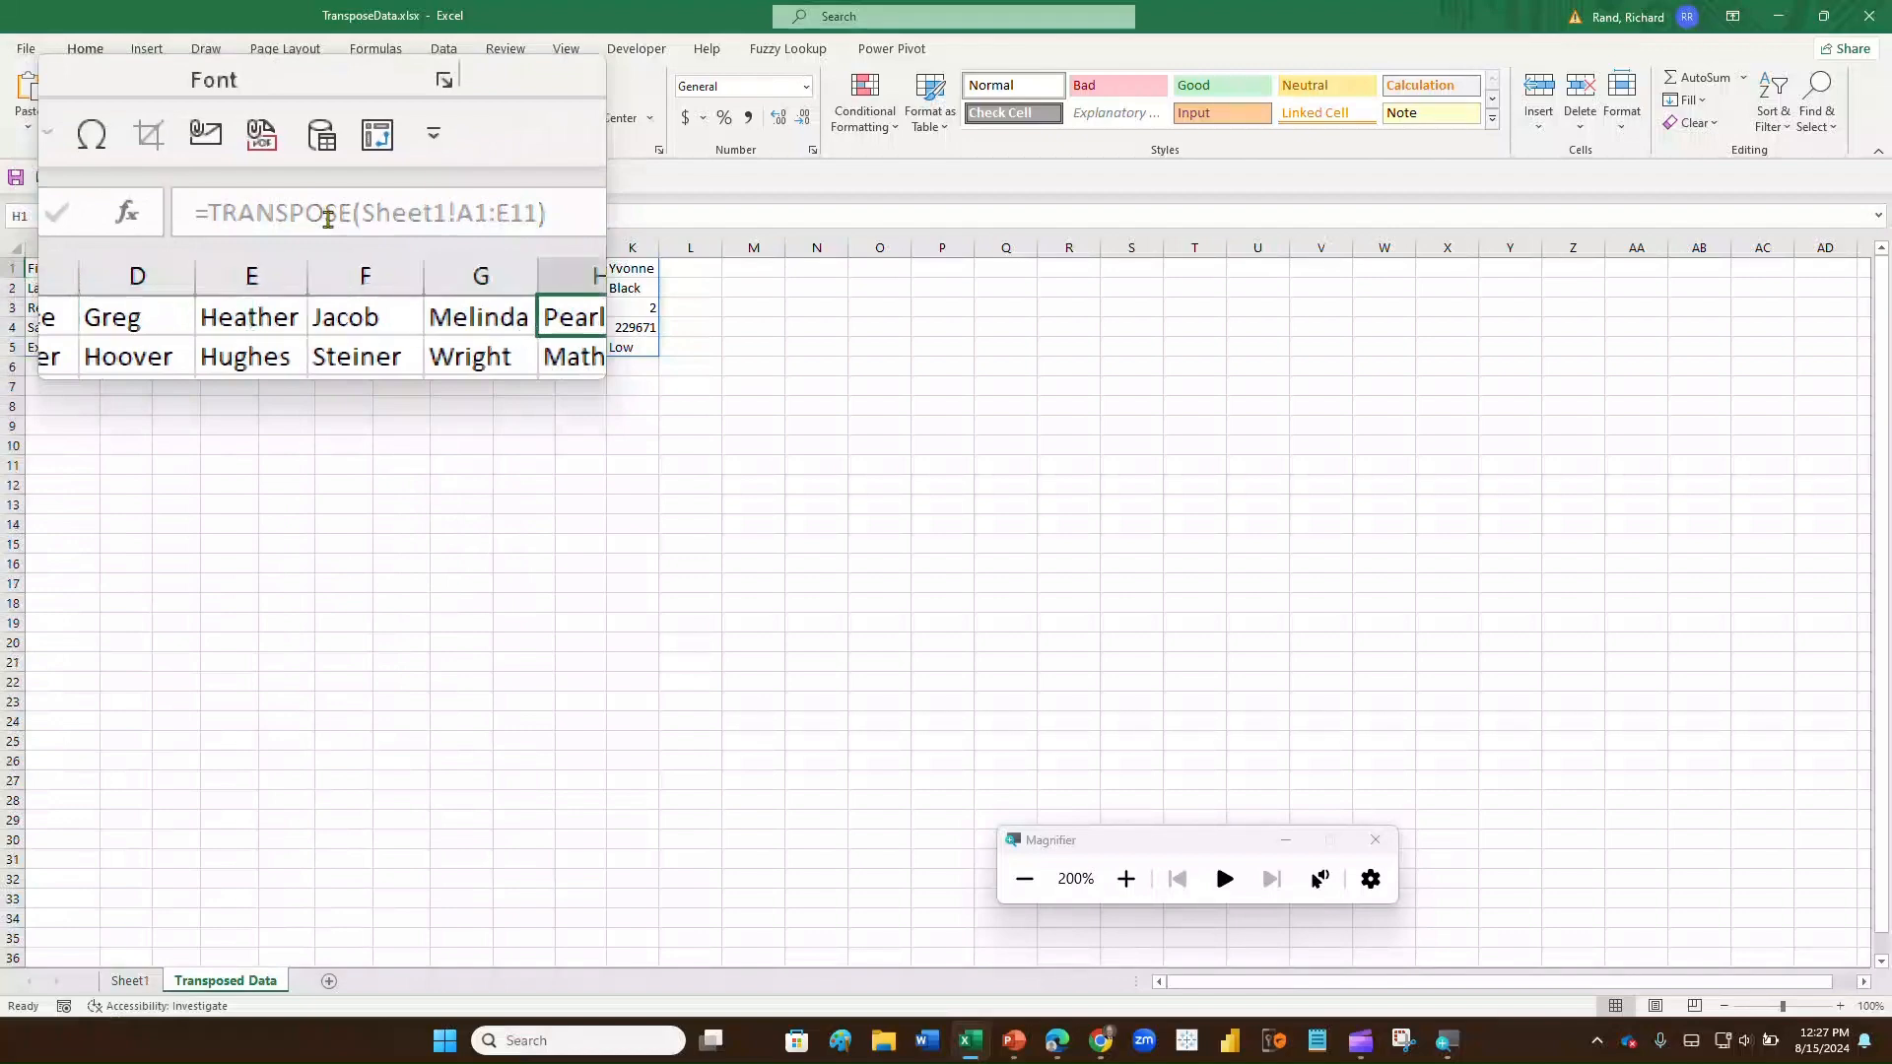
key("Left")
key("Left")
key("Left")
key("Left")
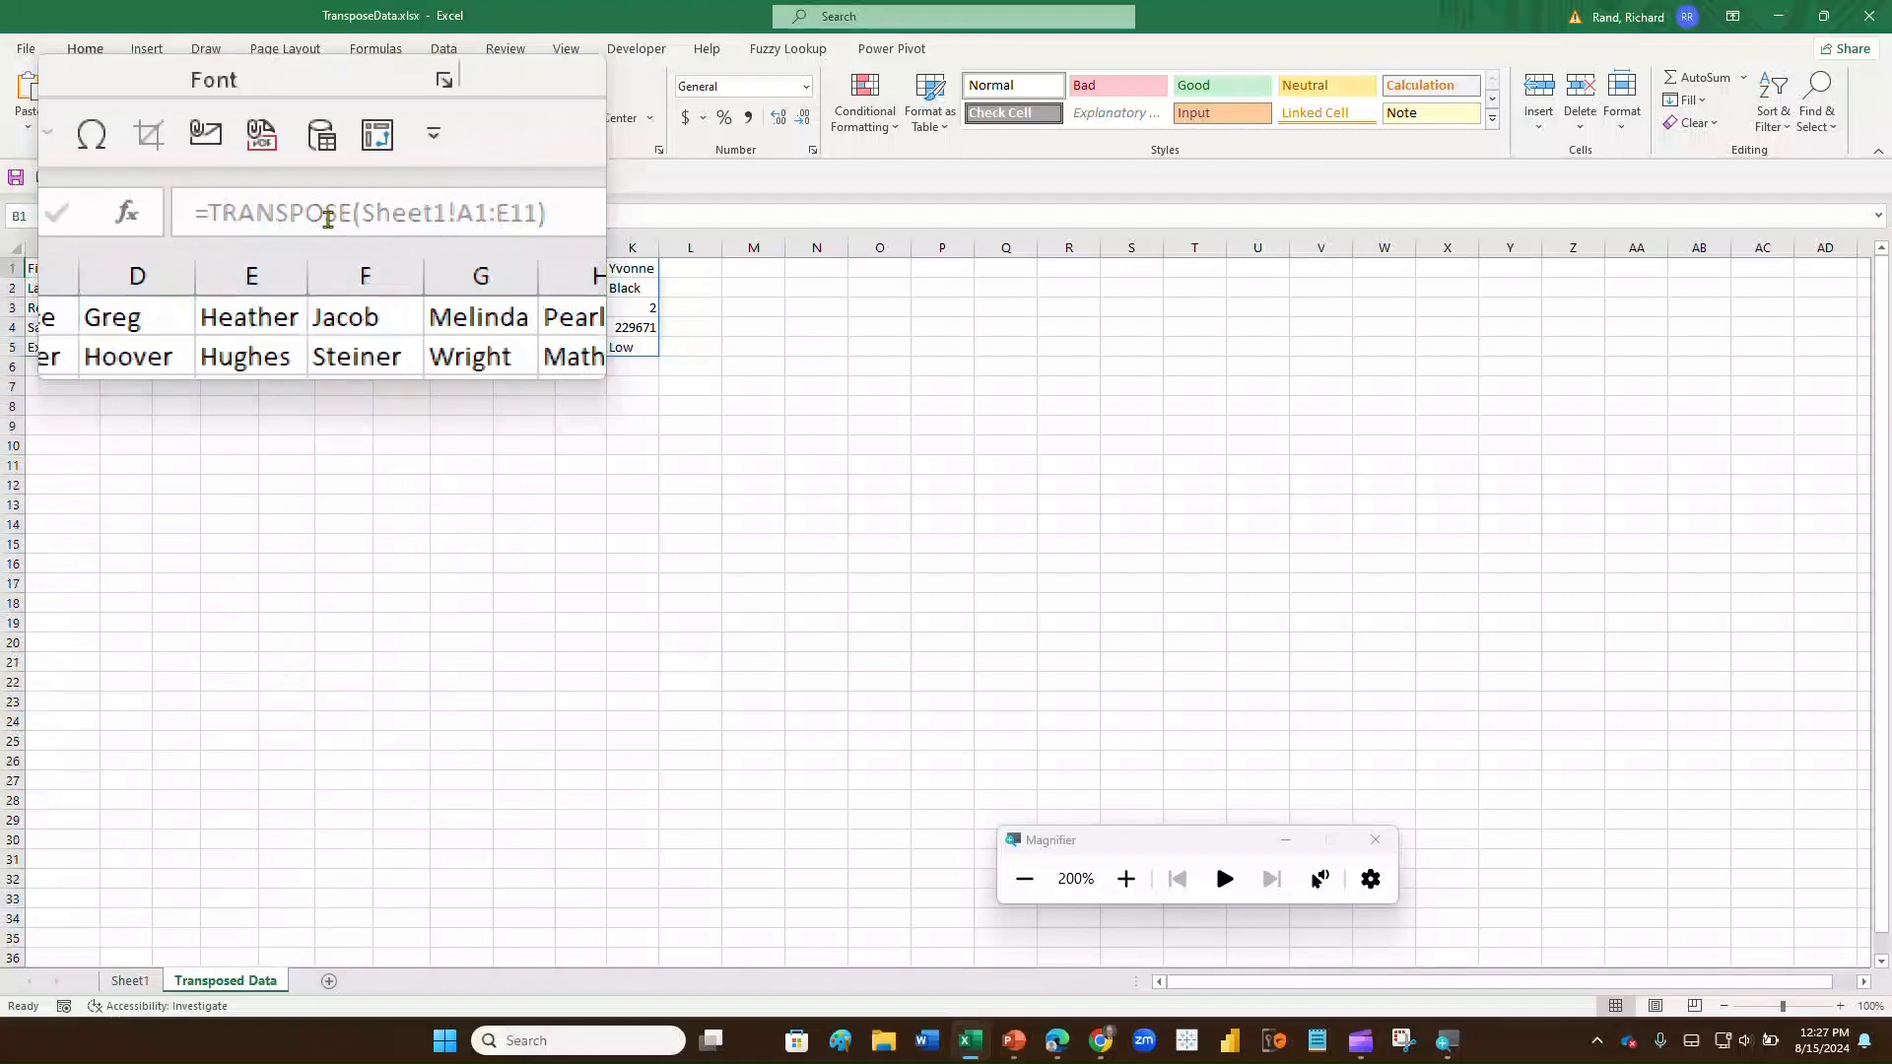
key("Right")
key("Right")
key("Right")
key("Right")
key("Right")
key("Right")
key("Left")
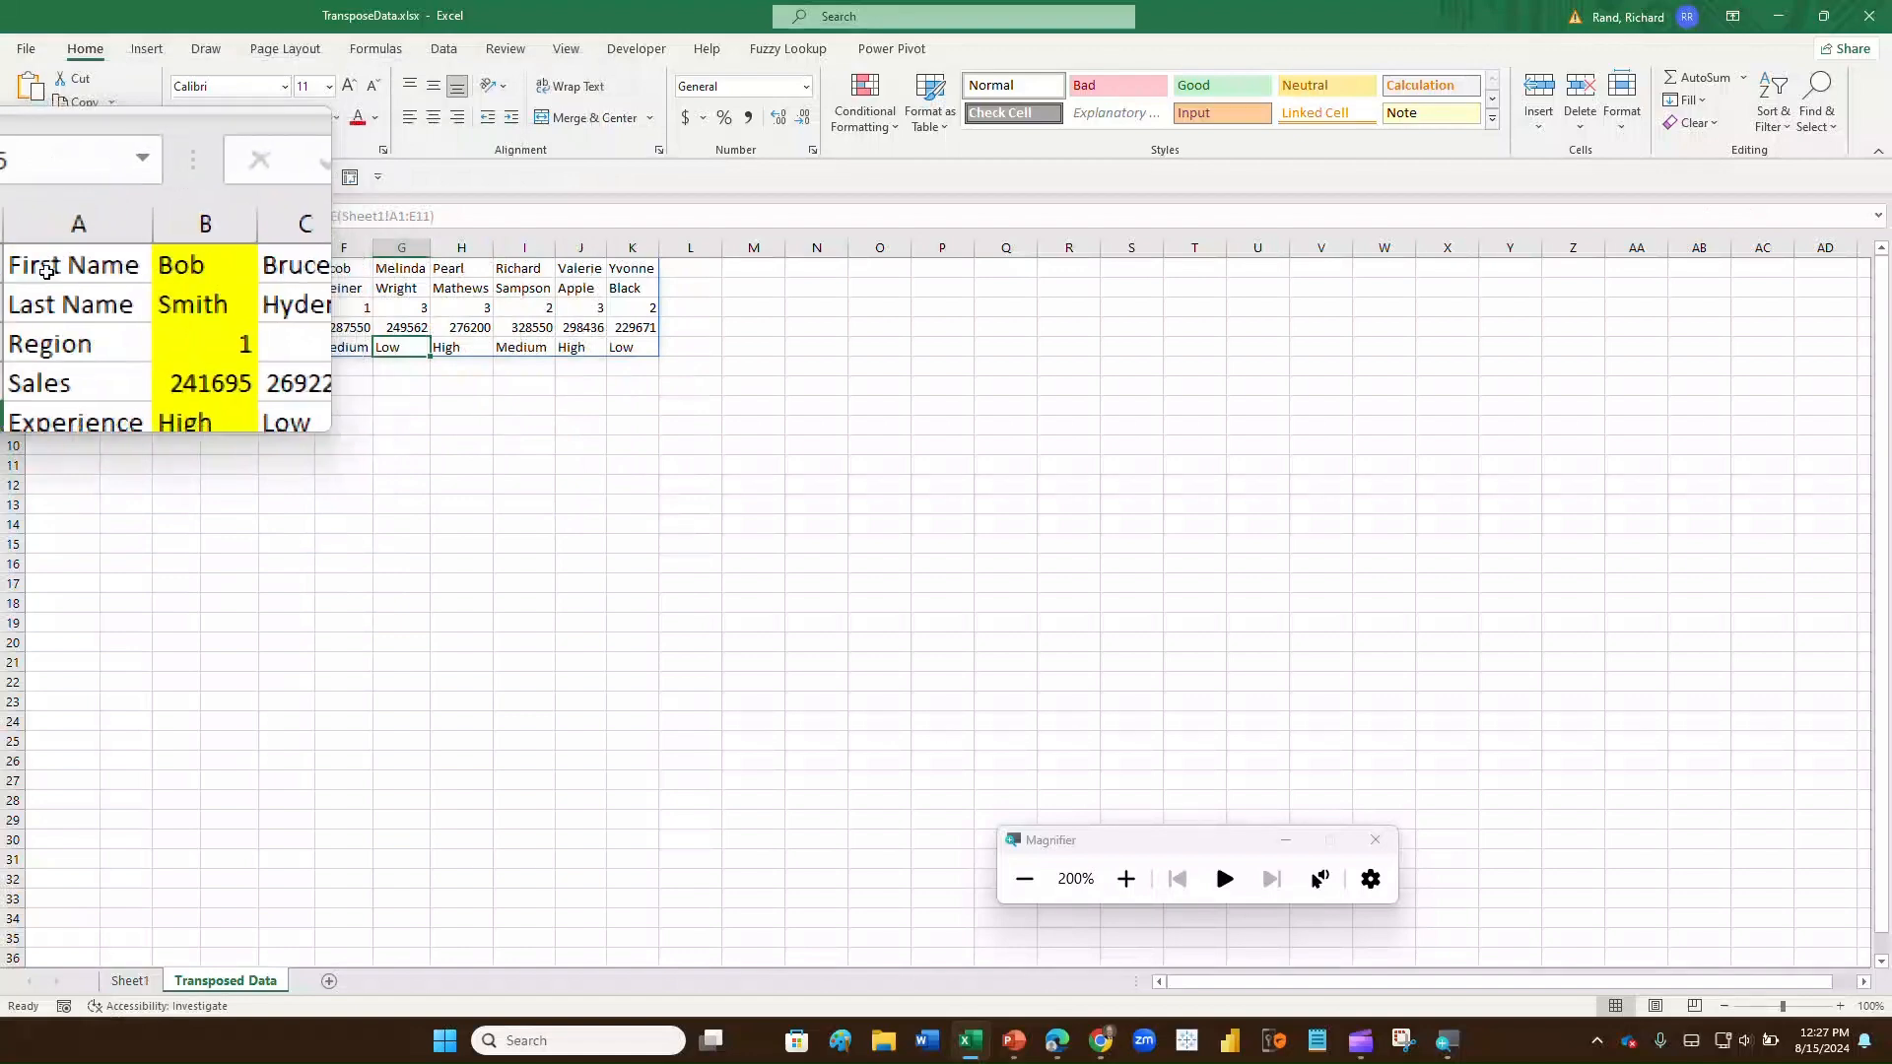
left_click(47, 271)
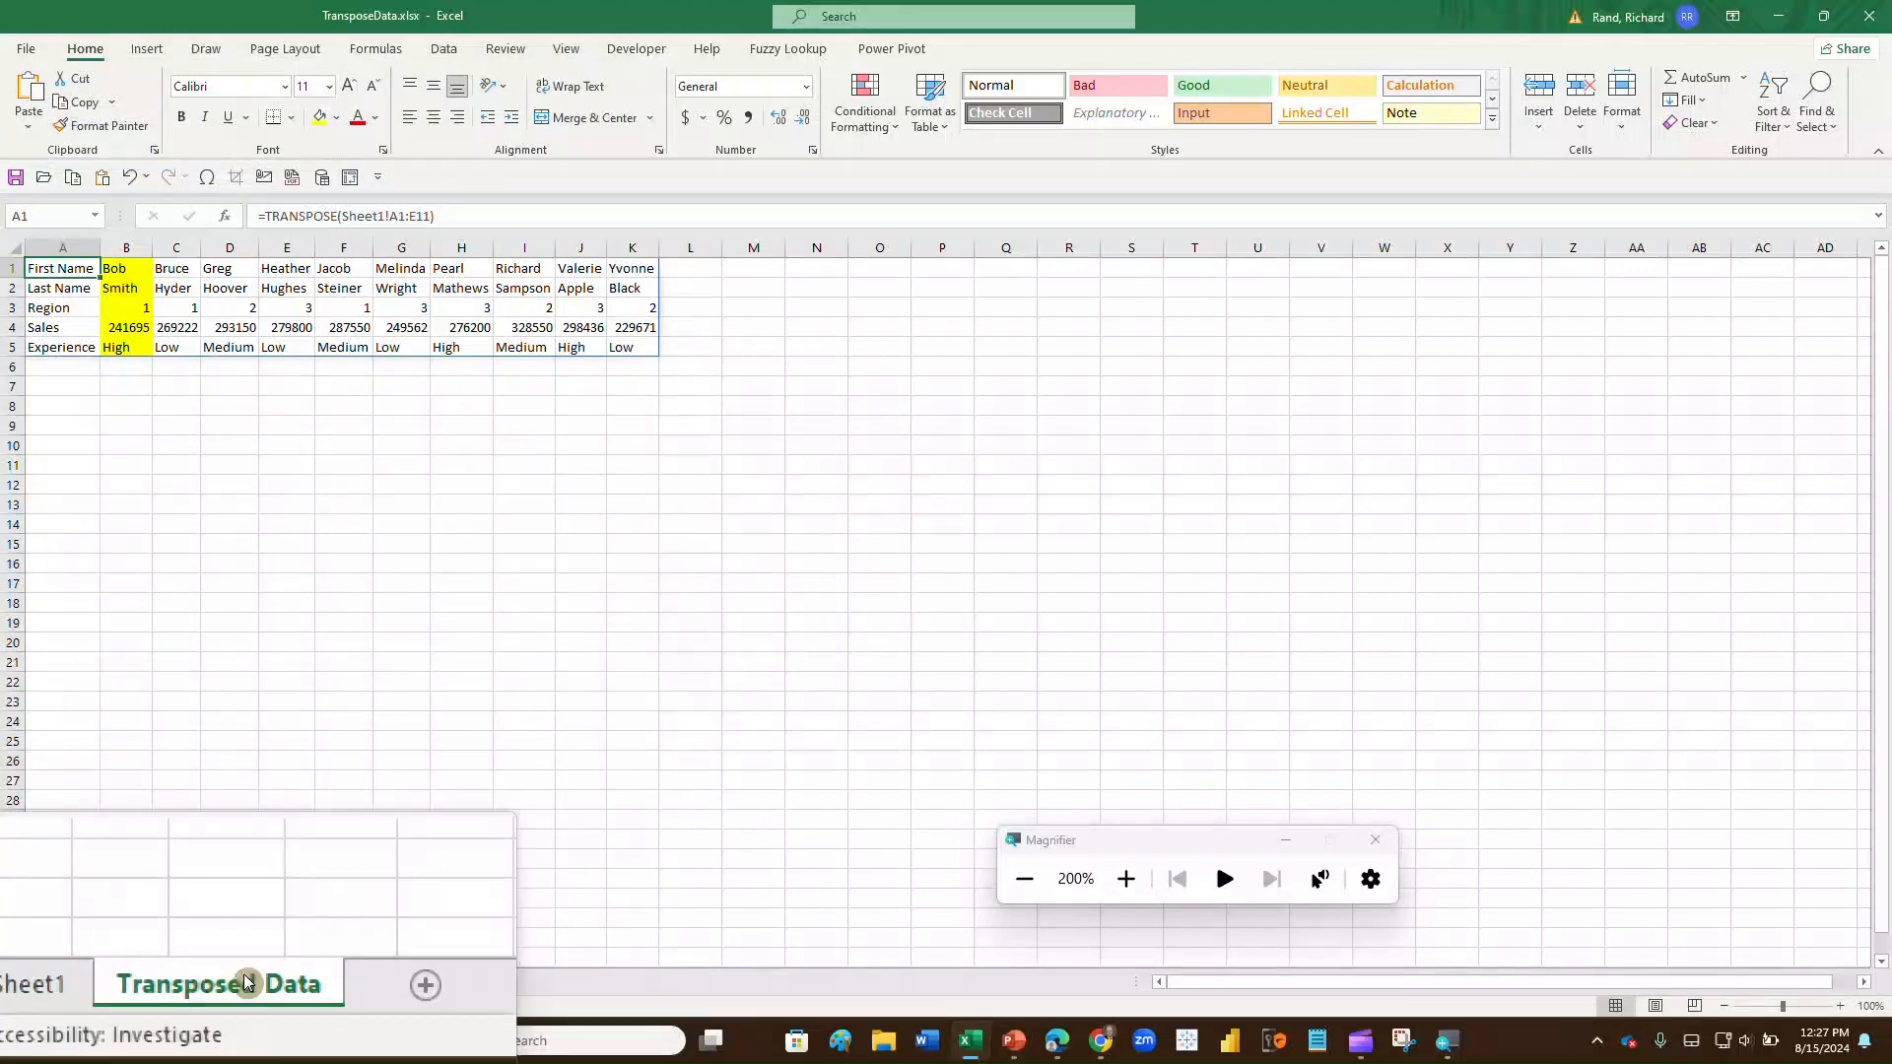
- Add a new worksheet after Transposed Data and start a data import from a workbook file
left_click(328, 981)
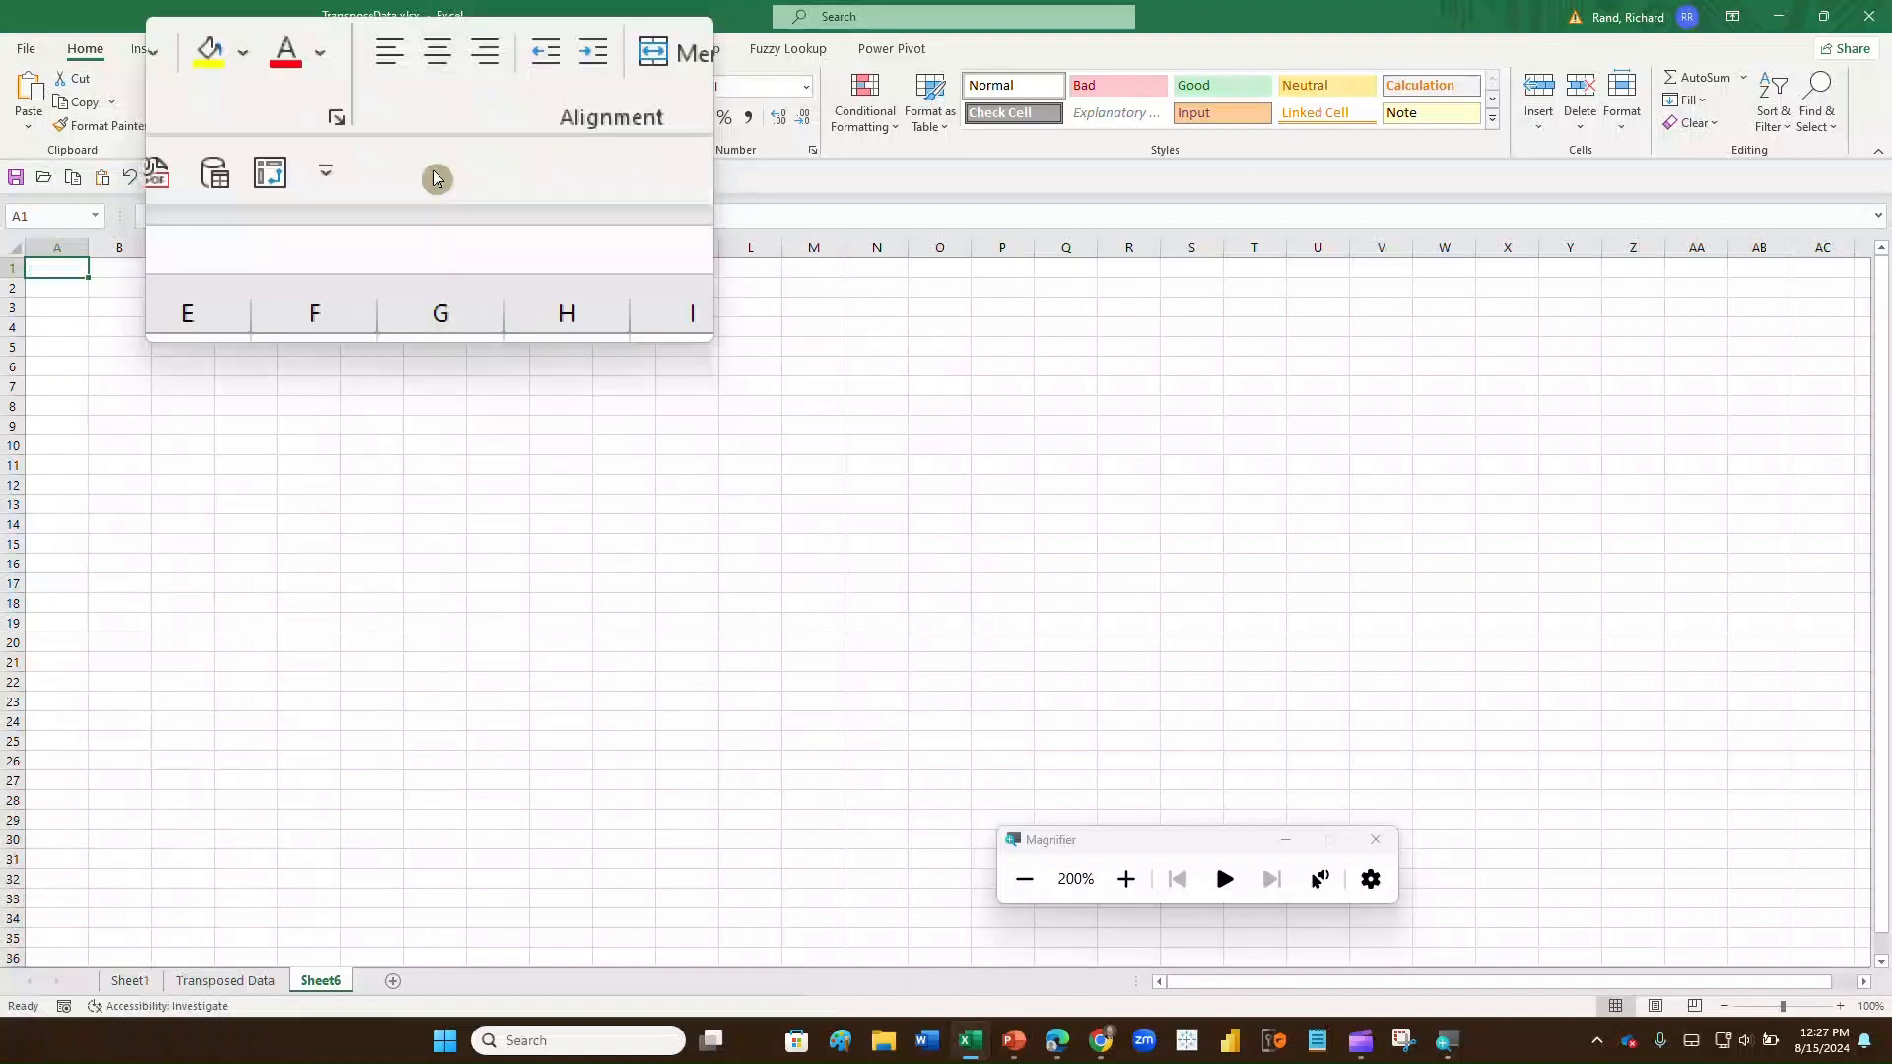
left_click(443, 47)
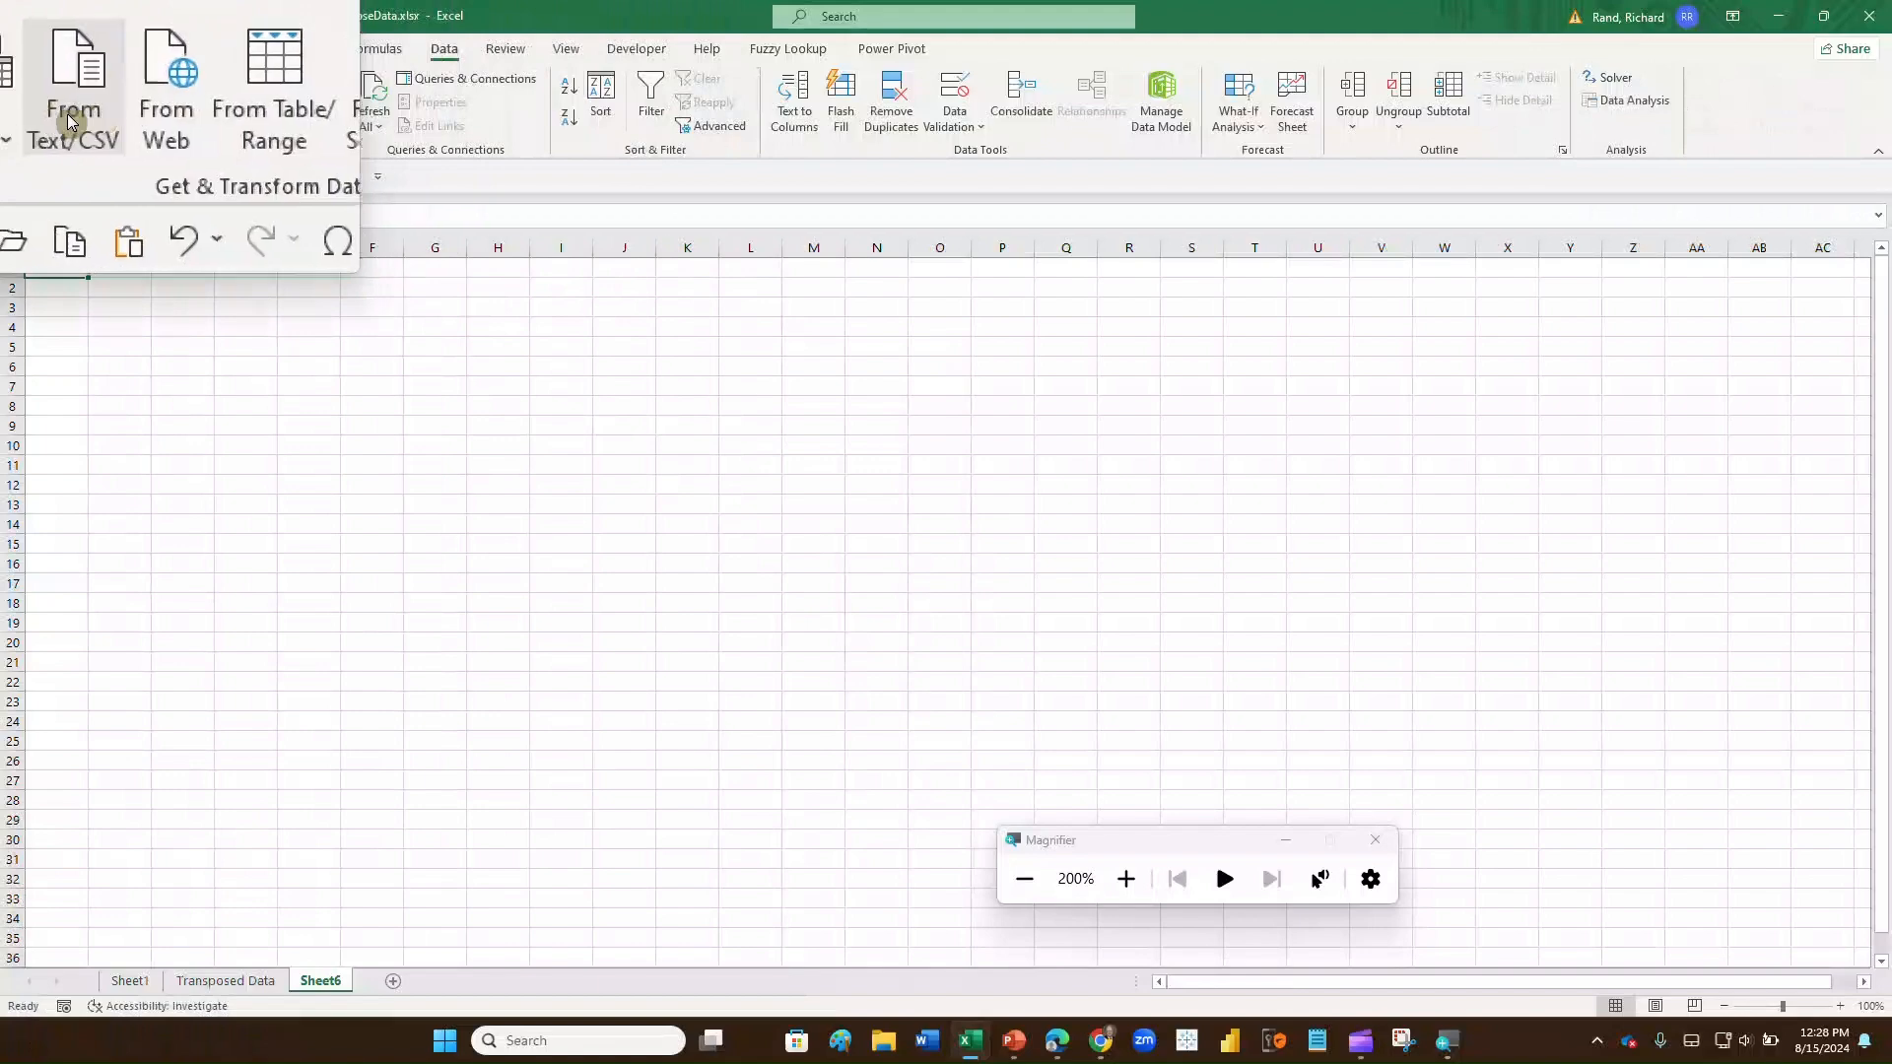
left_click(19, 124)
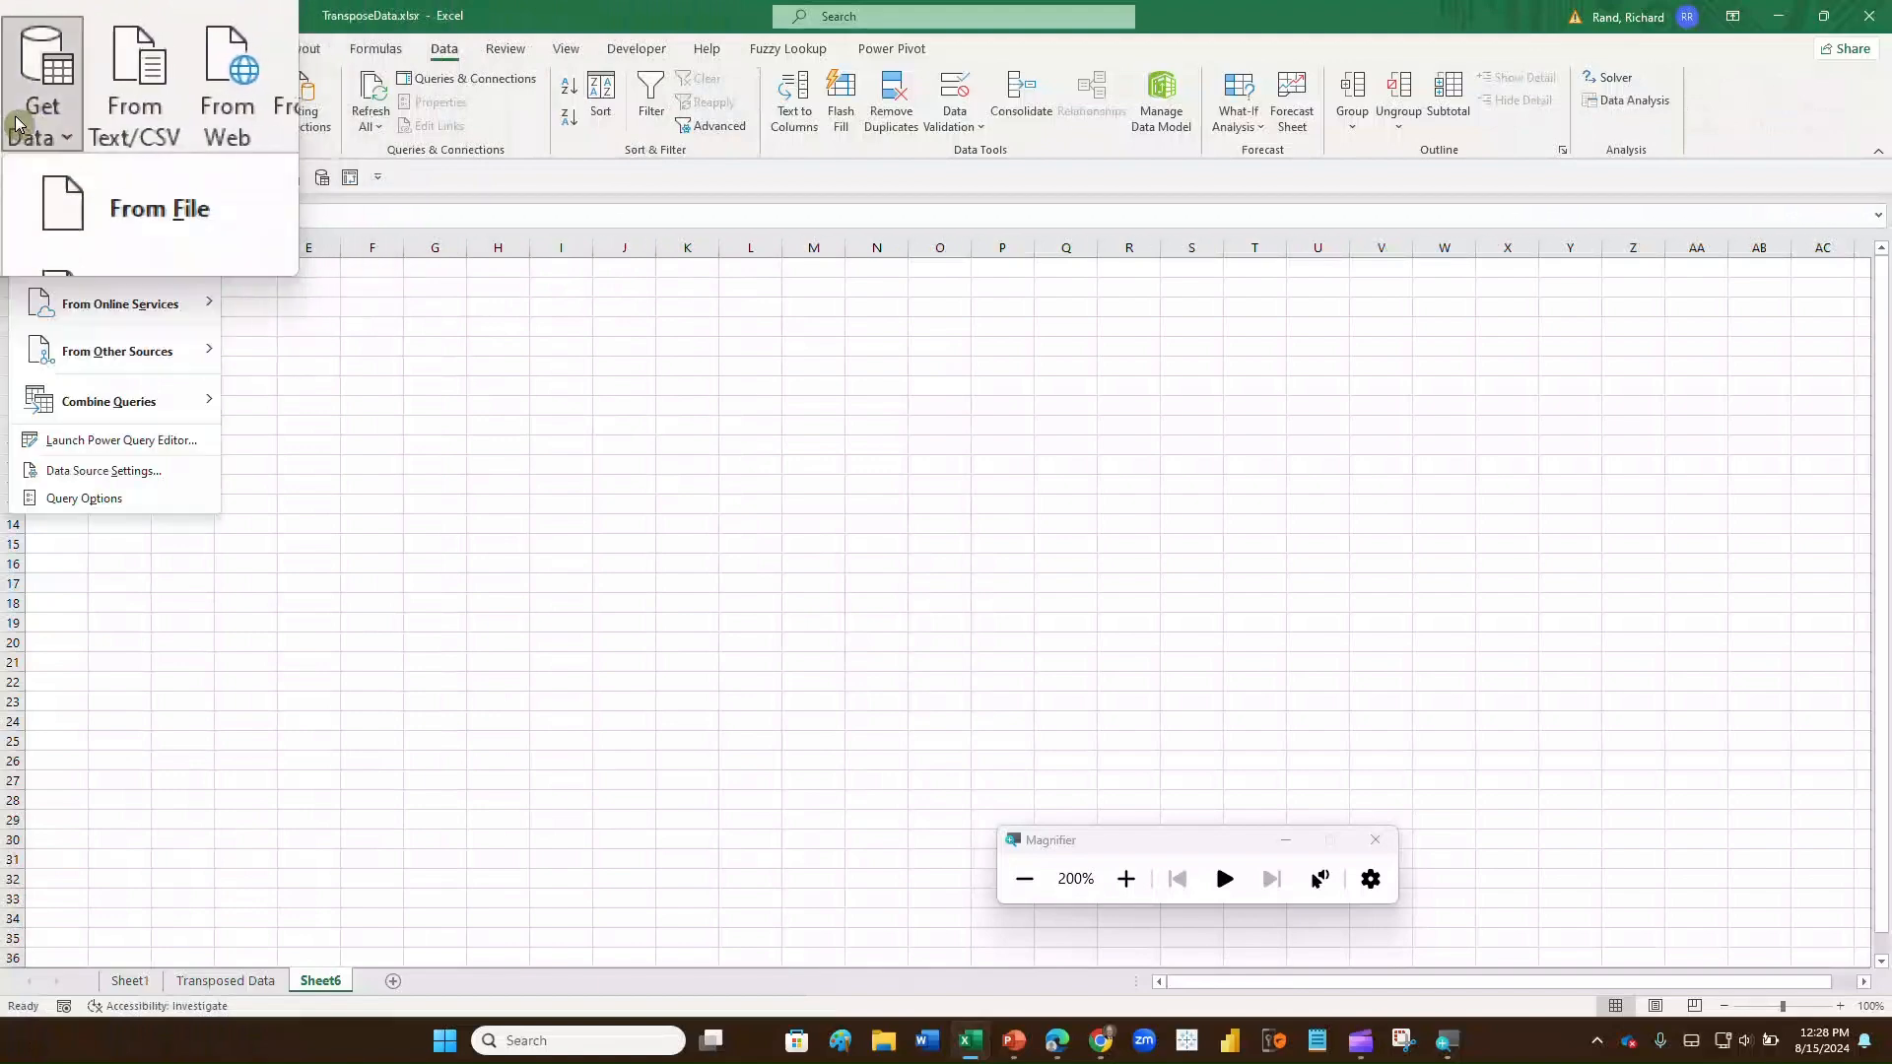
mouse_move(79, 148)
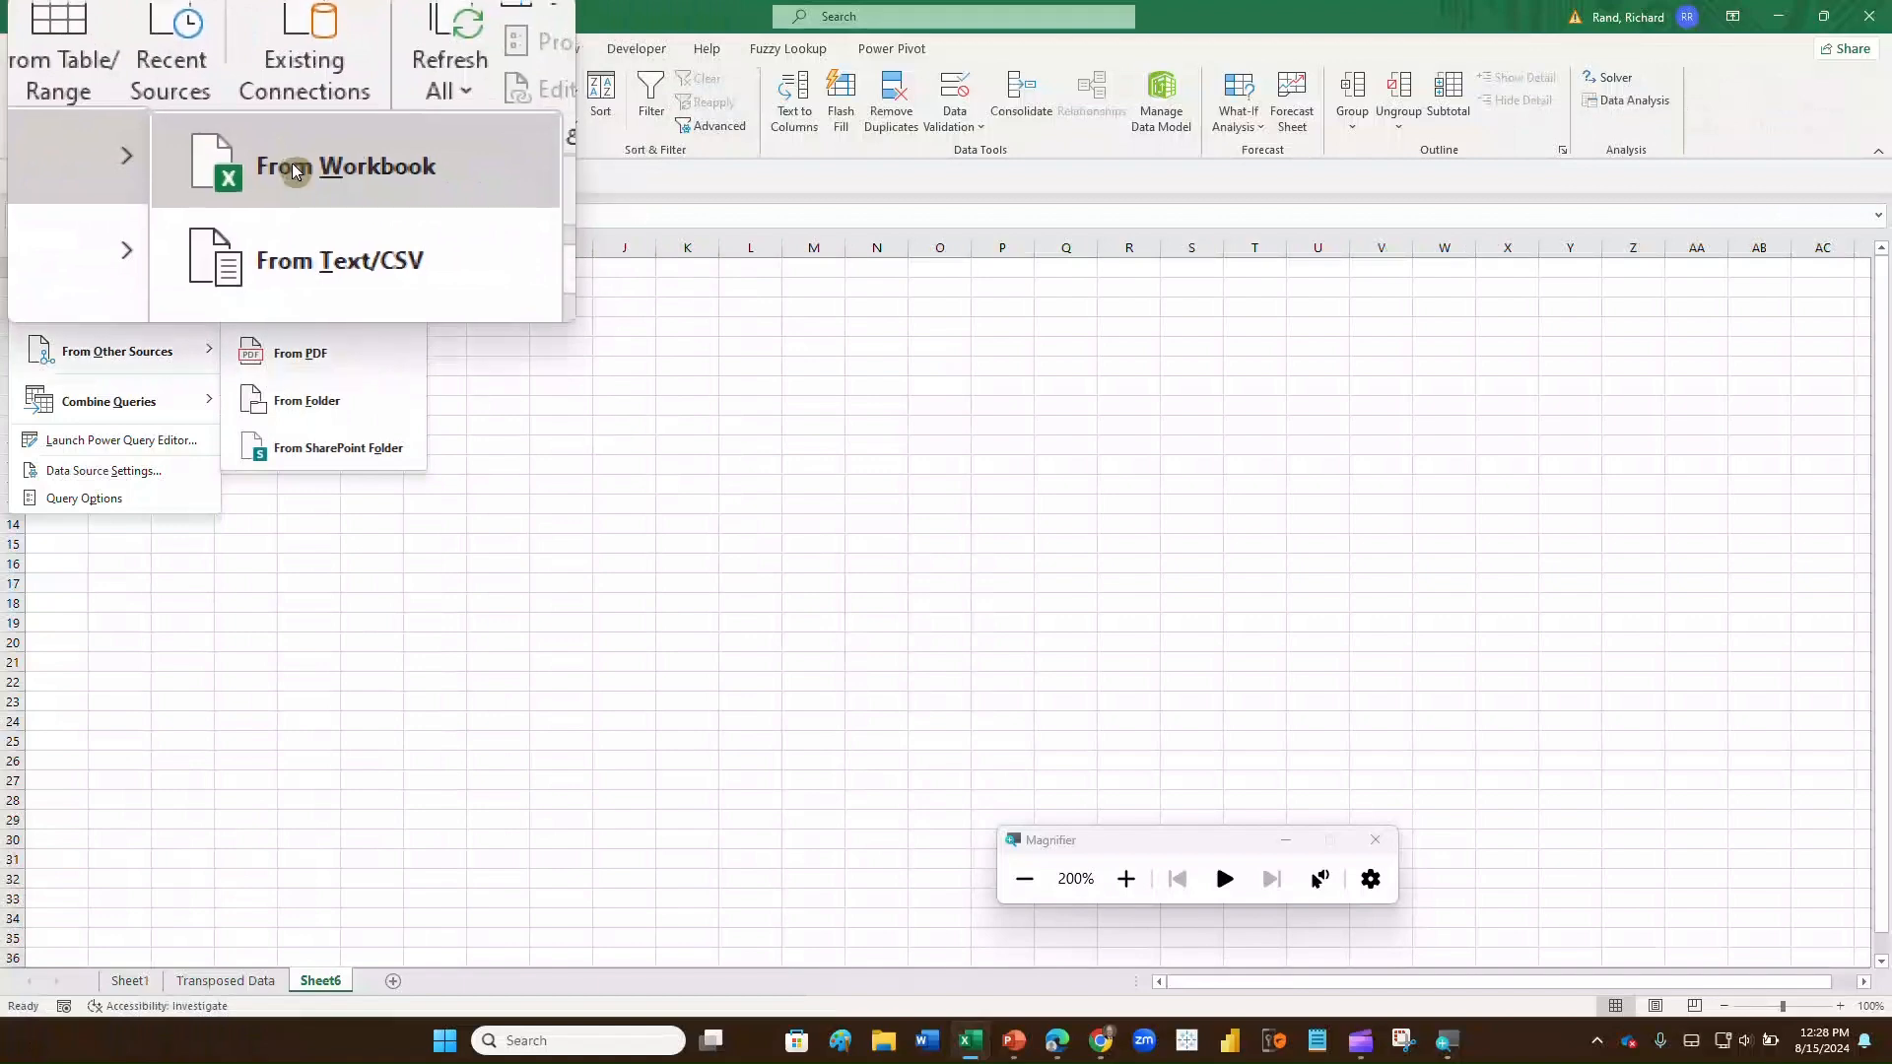
left_click(291, 162)
- Choose TransposeData.xlsx as the import source and open its Sheet1 data for transformation in Power Query
scroll(294, 166, "down", 10)
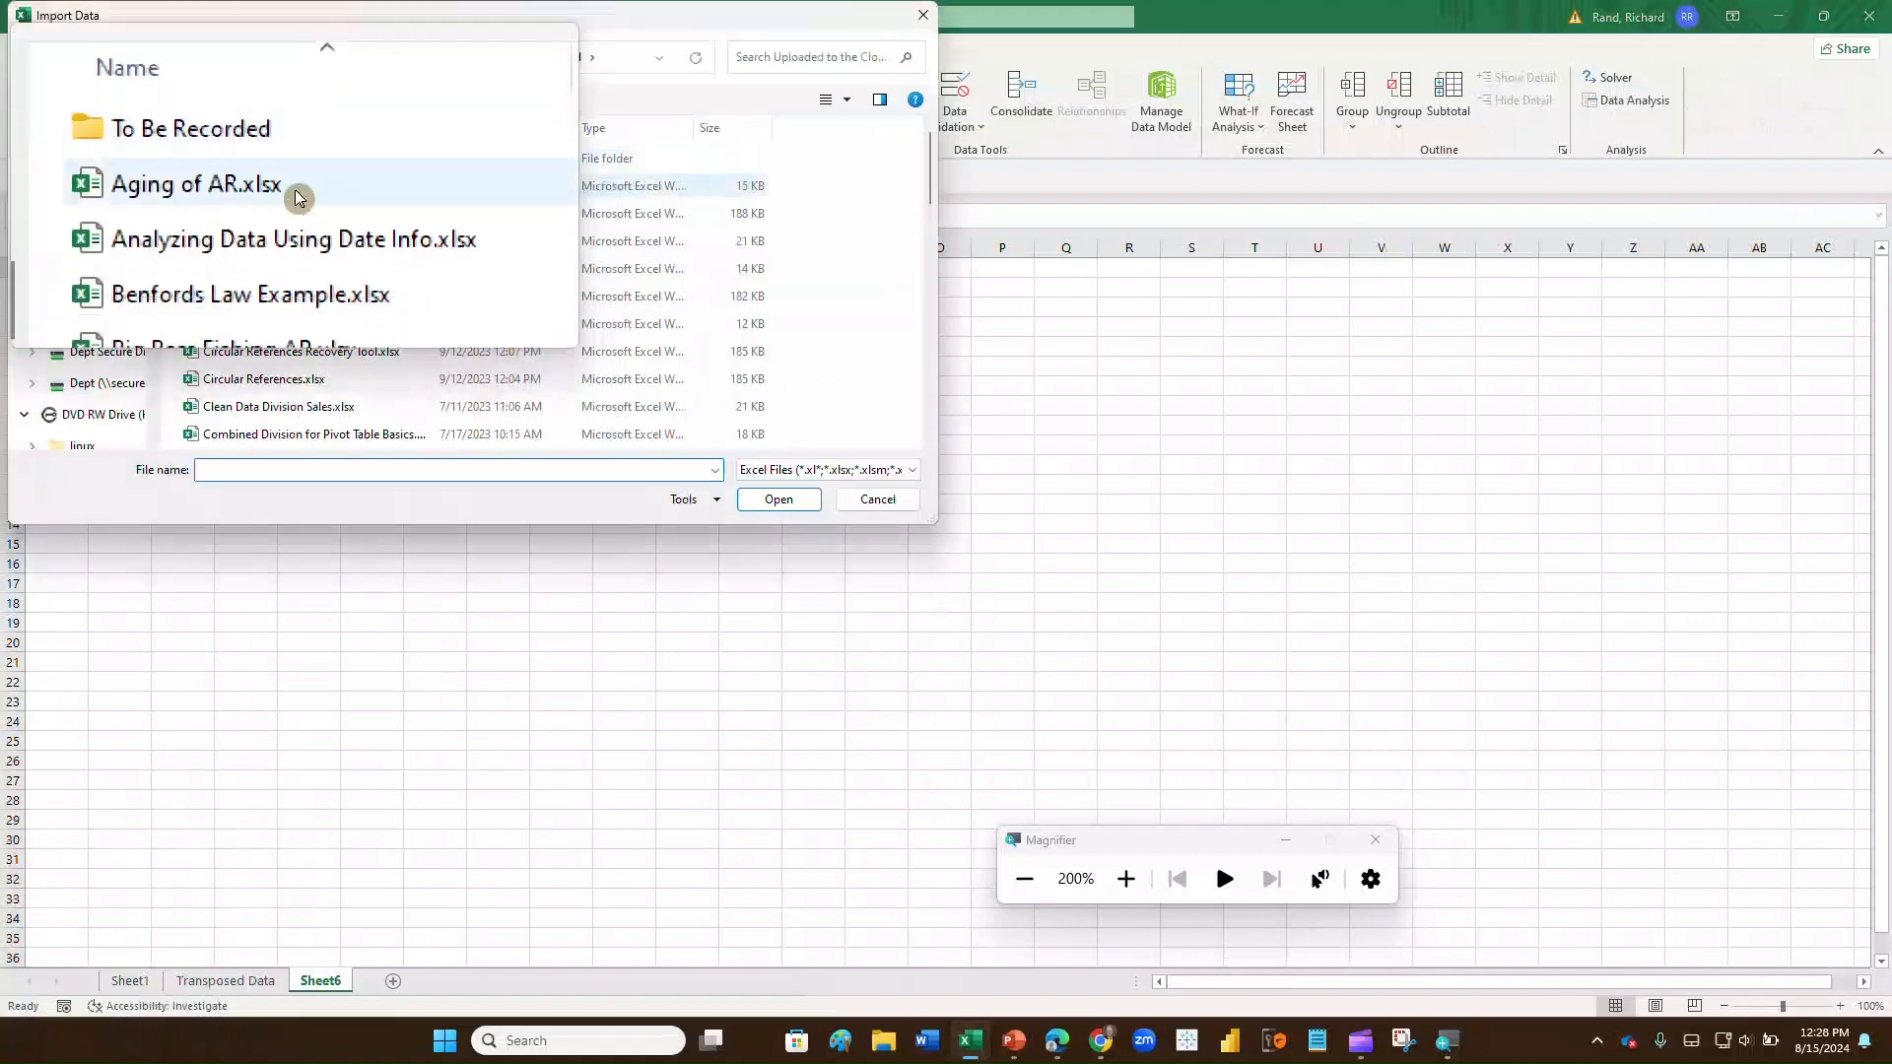
scroll(254, 274, "down", 5)
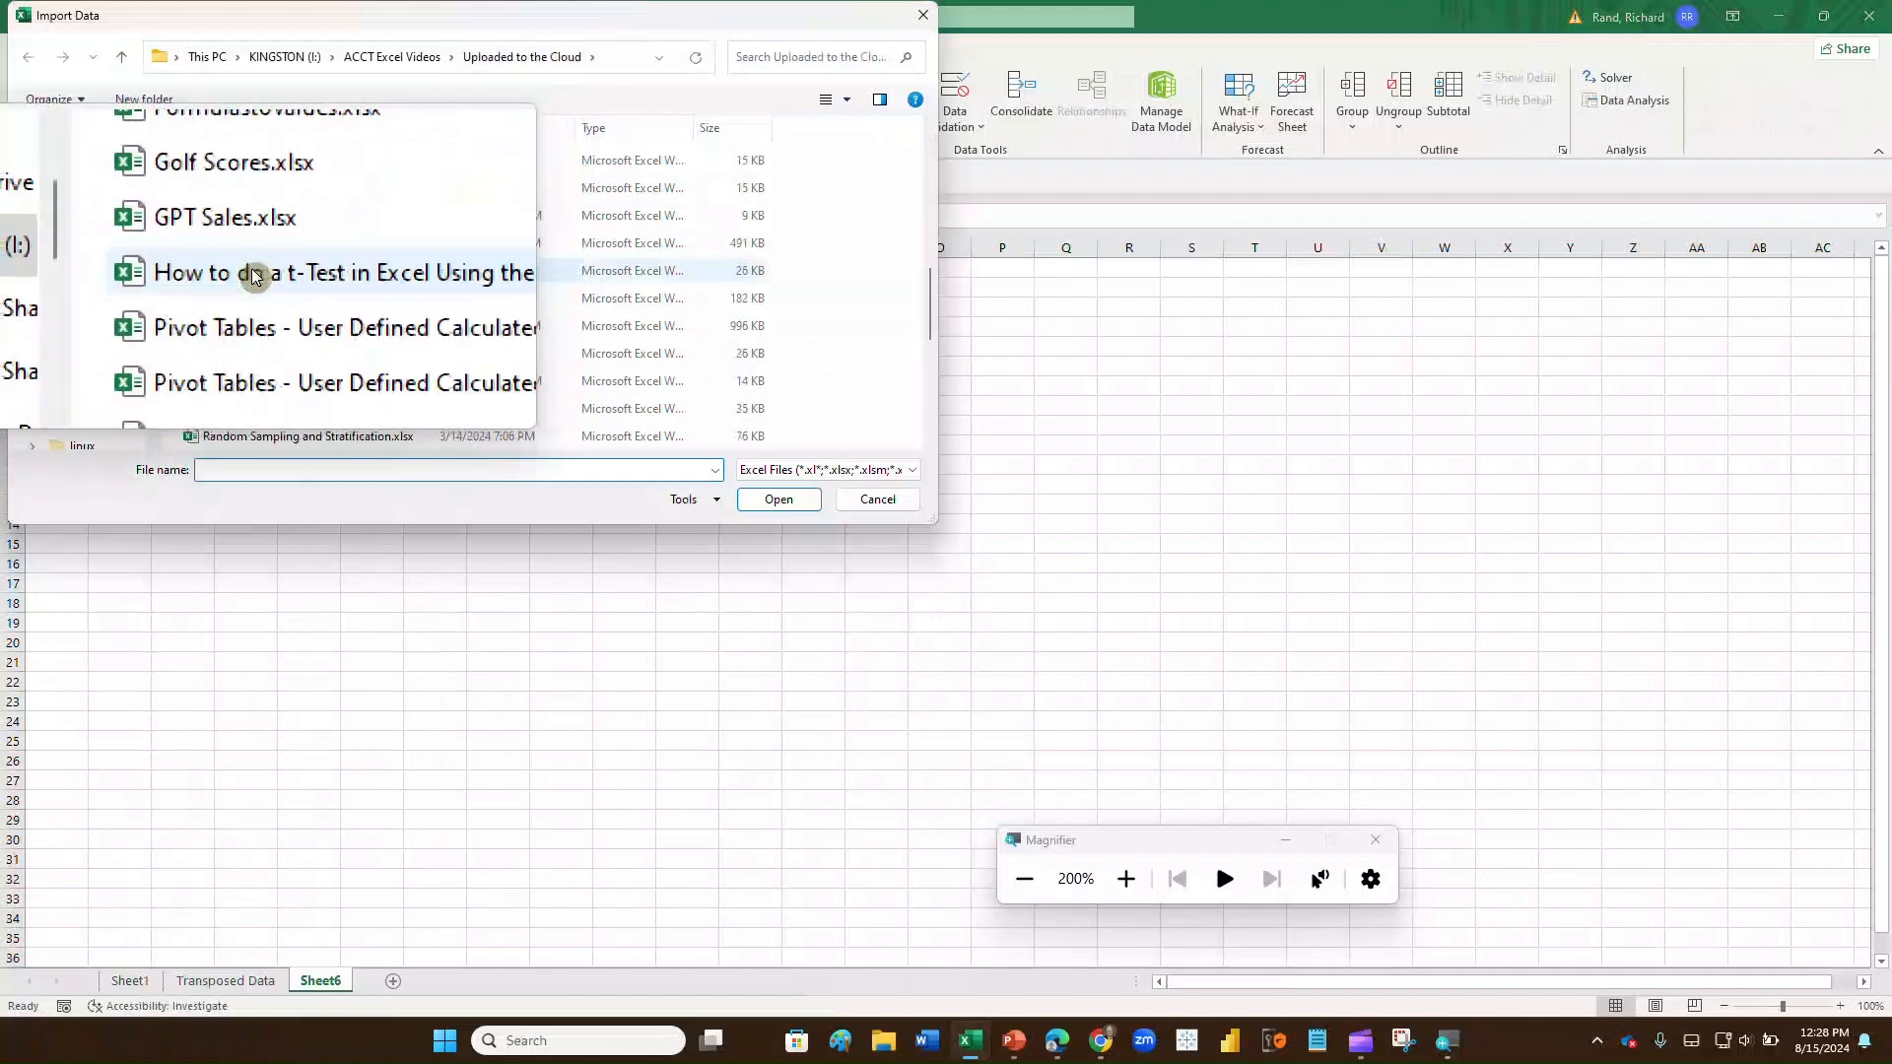
scroll(254, 276, "down", 1)
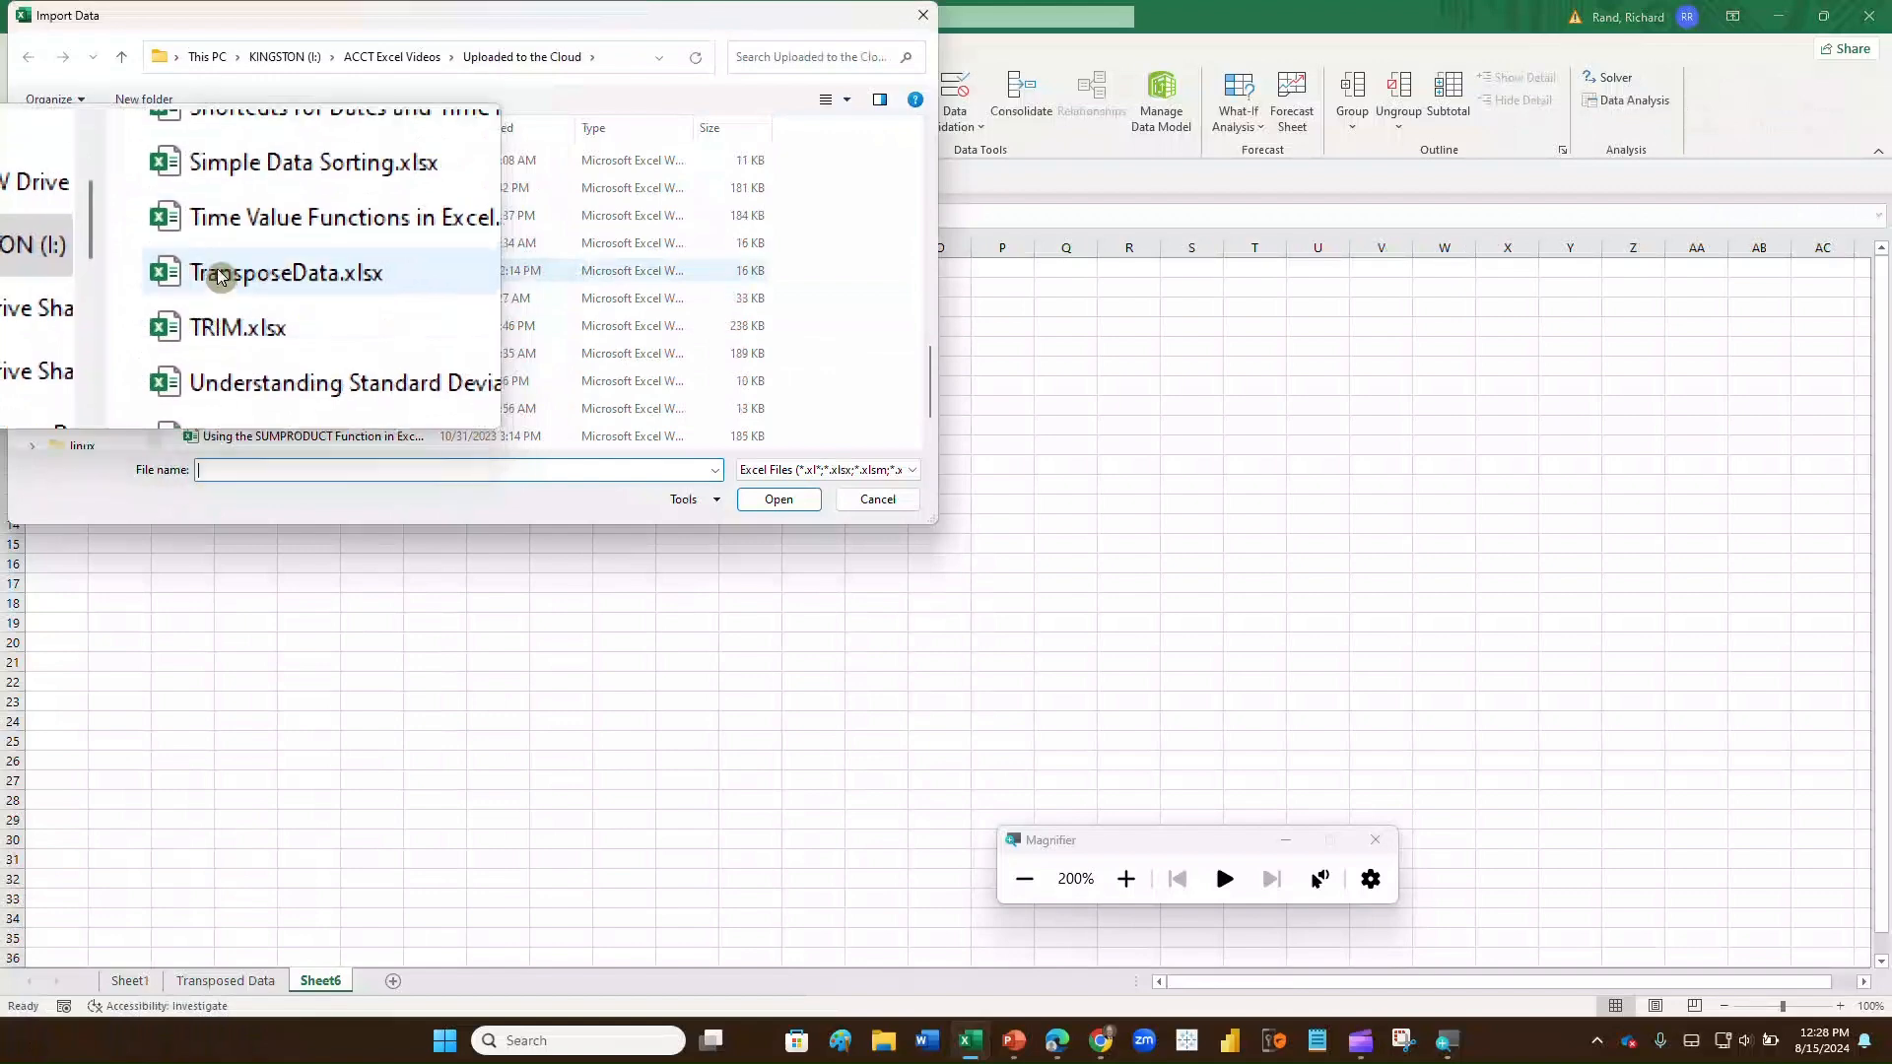
left_click(221, 276)
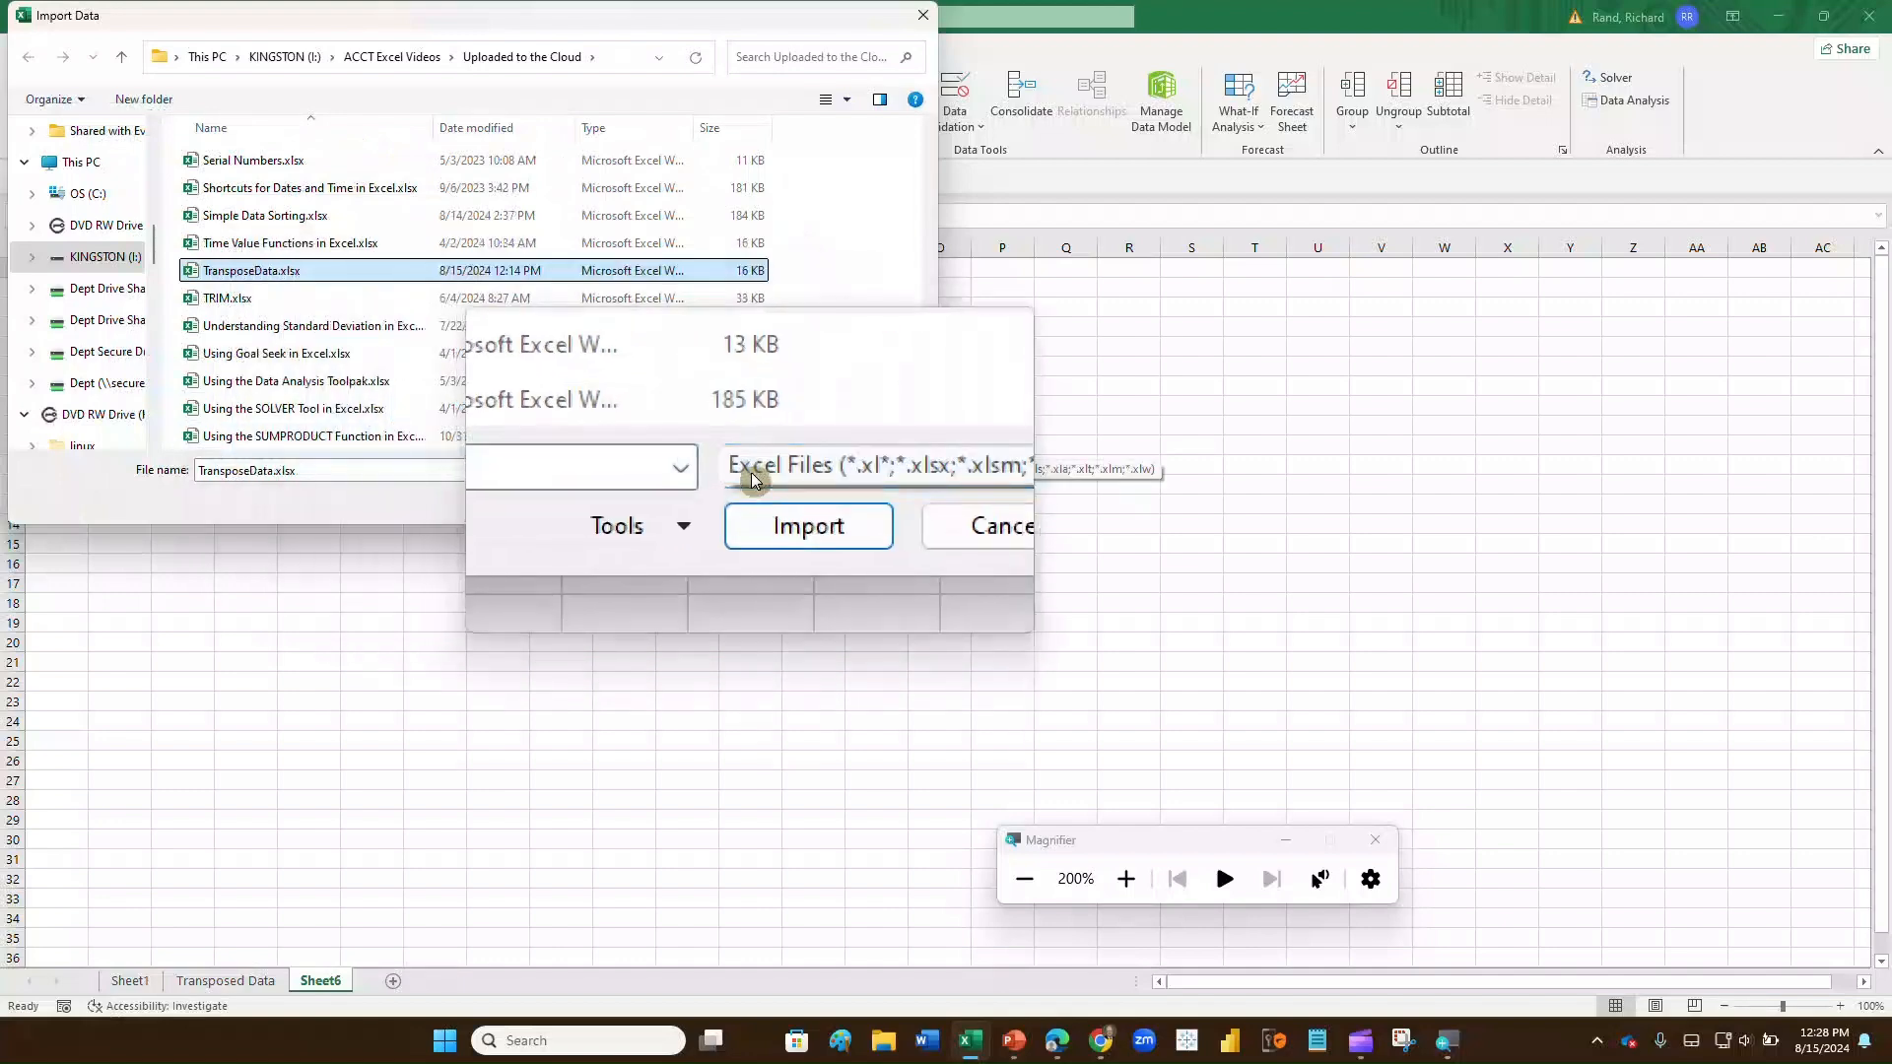
left_click(773, 497)
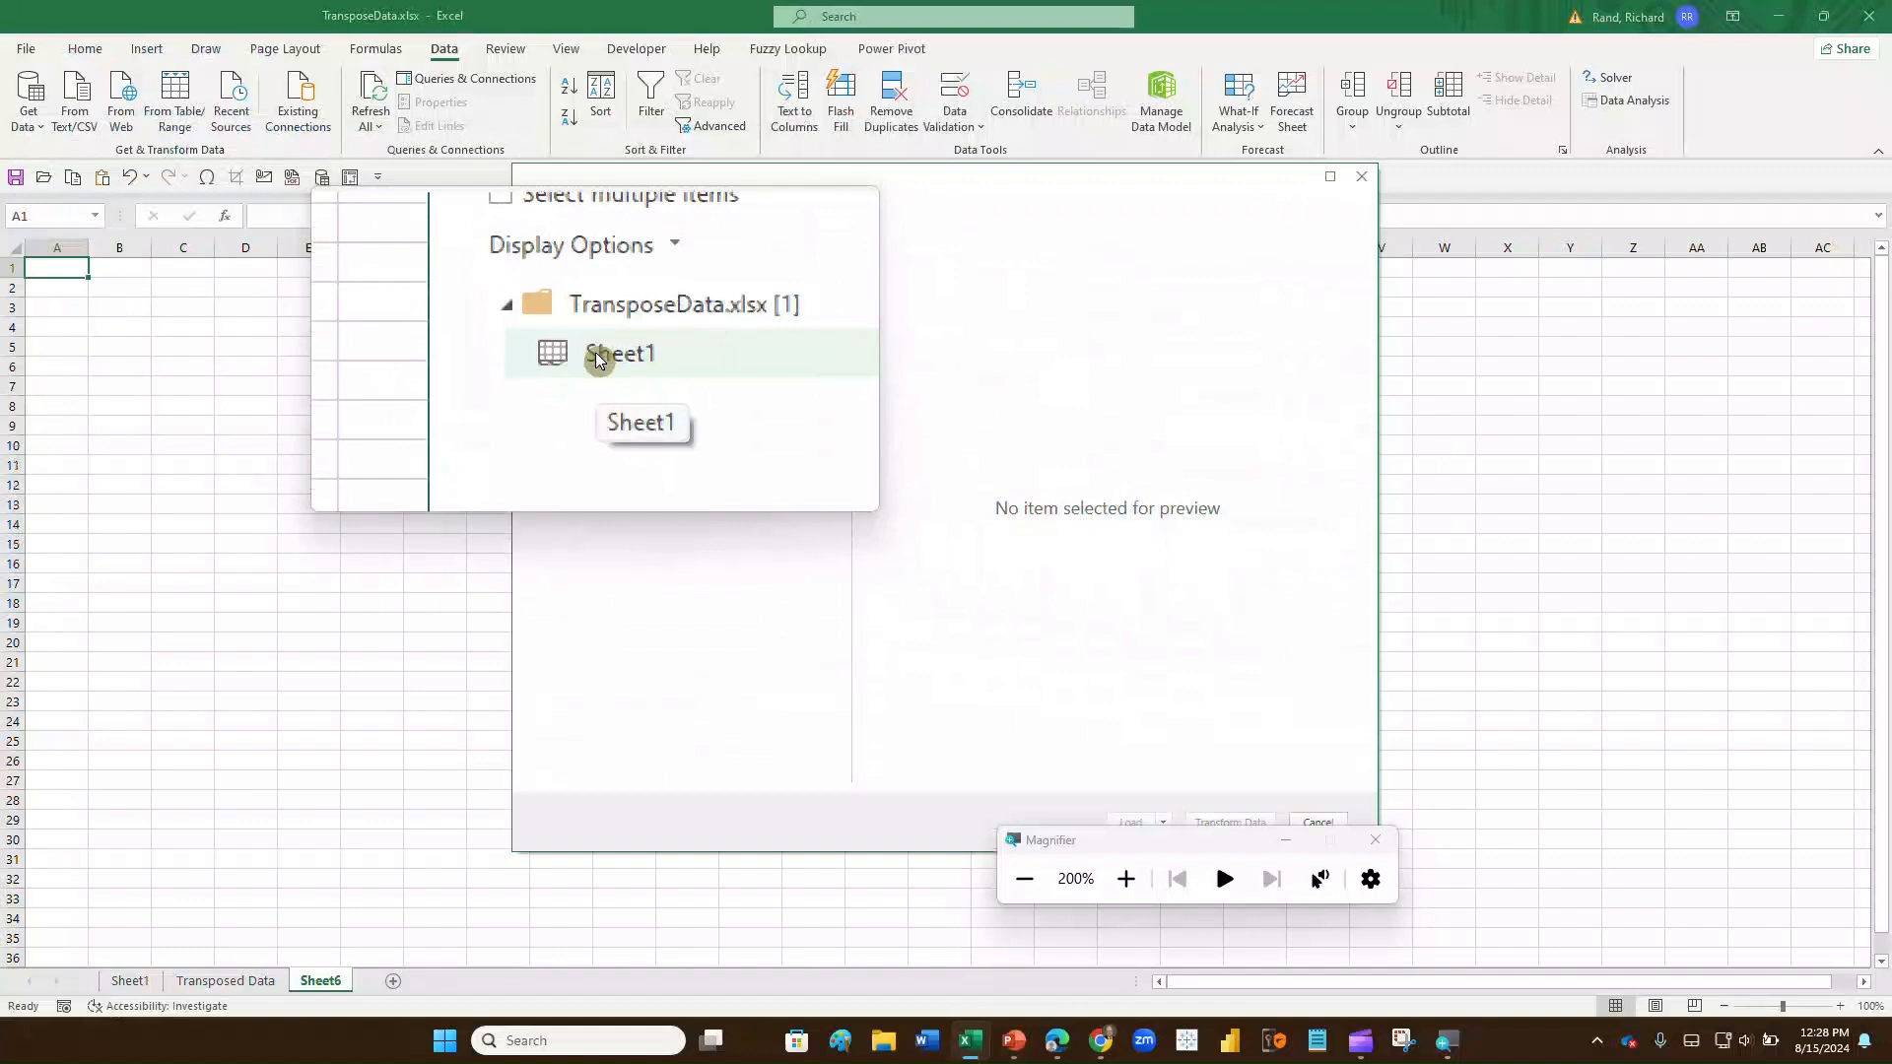
left_click(598, 357)
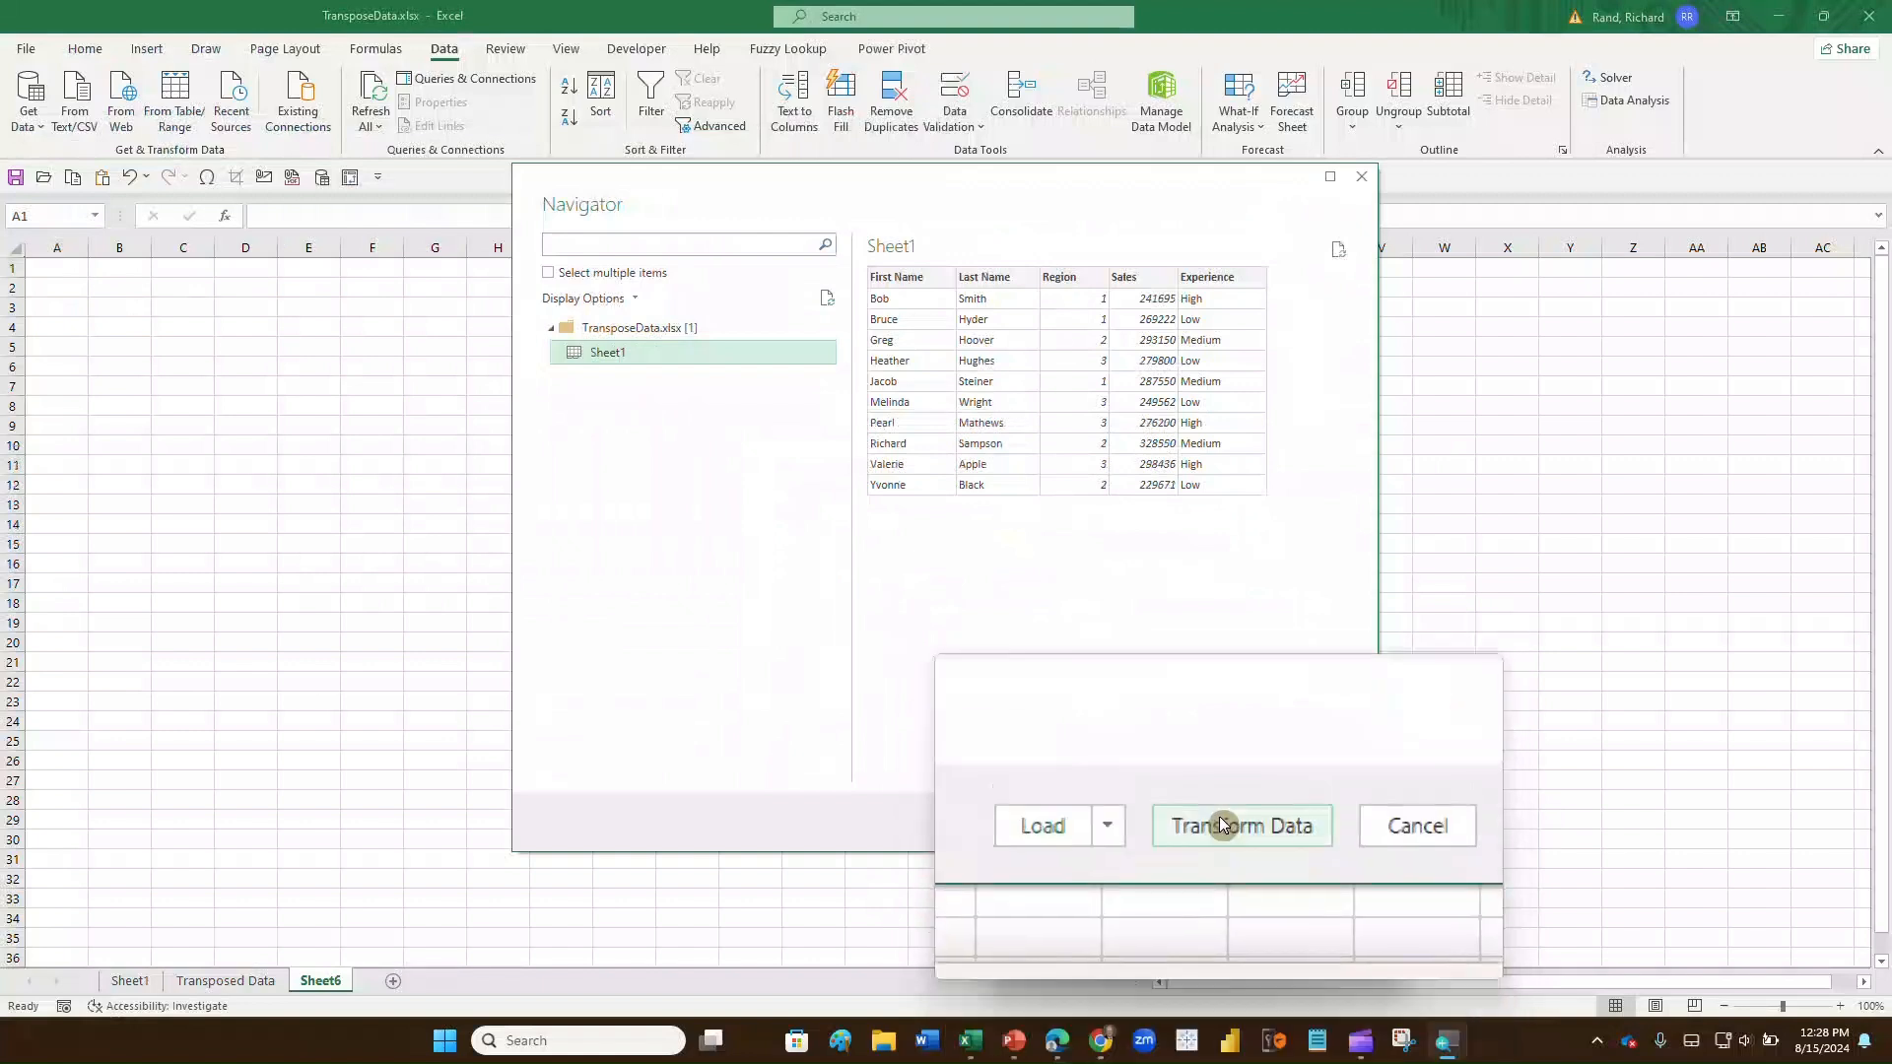
left_click(1222, 823)
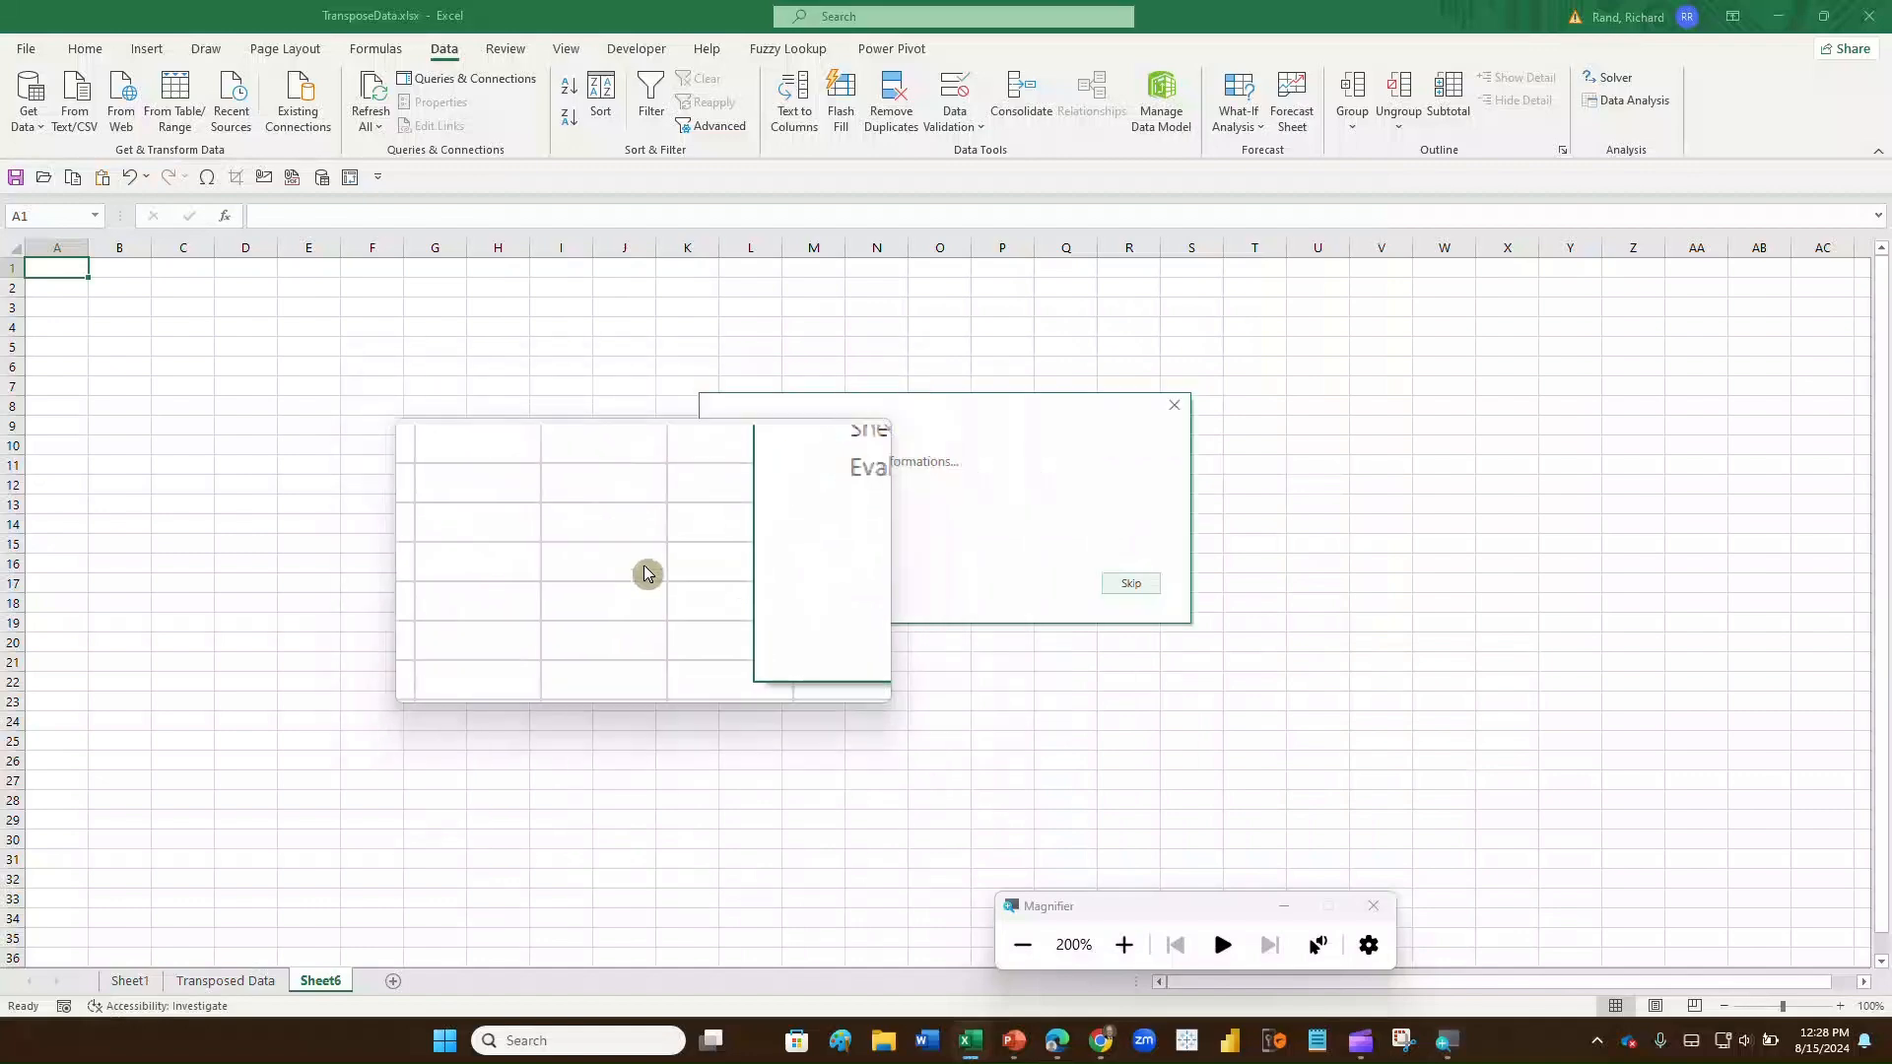
- Try transposing the query table with its column headers still promoted, and remove that Transposed Table step
key("super+Escape")
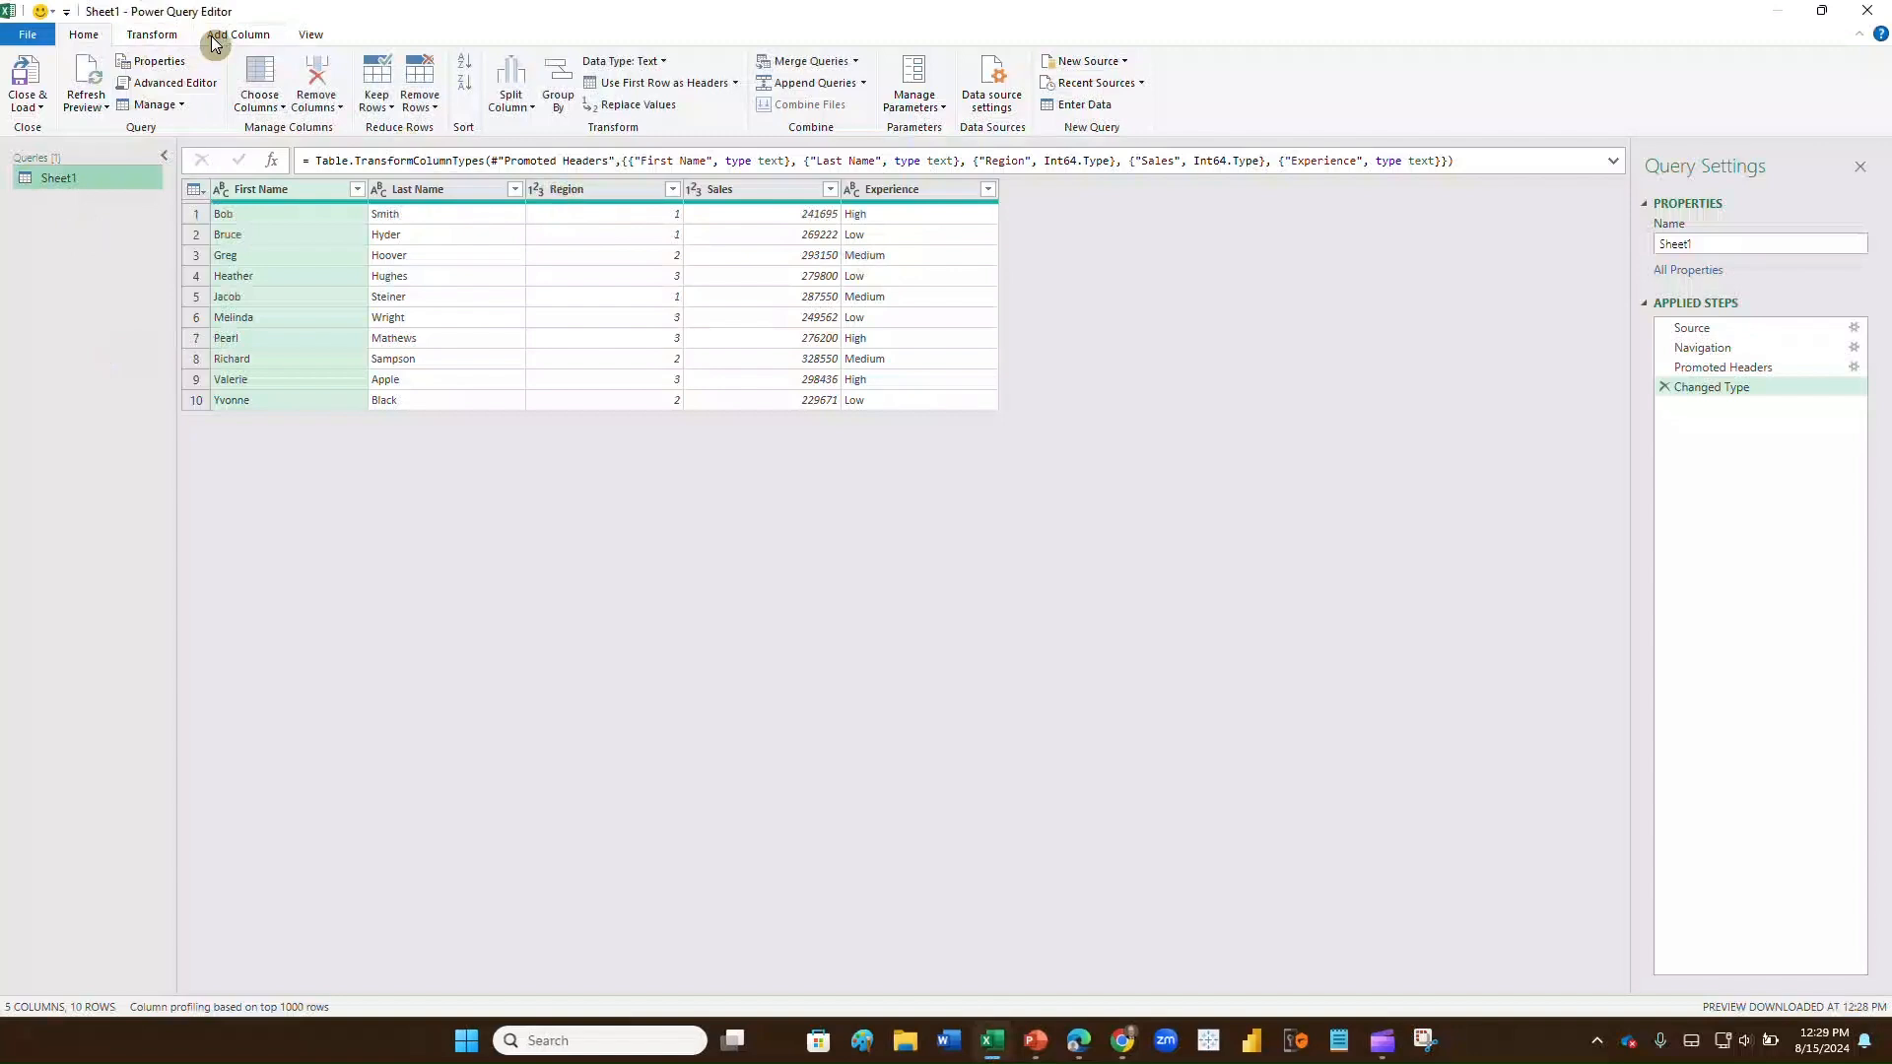
key("super+plus")
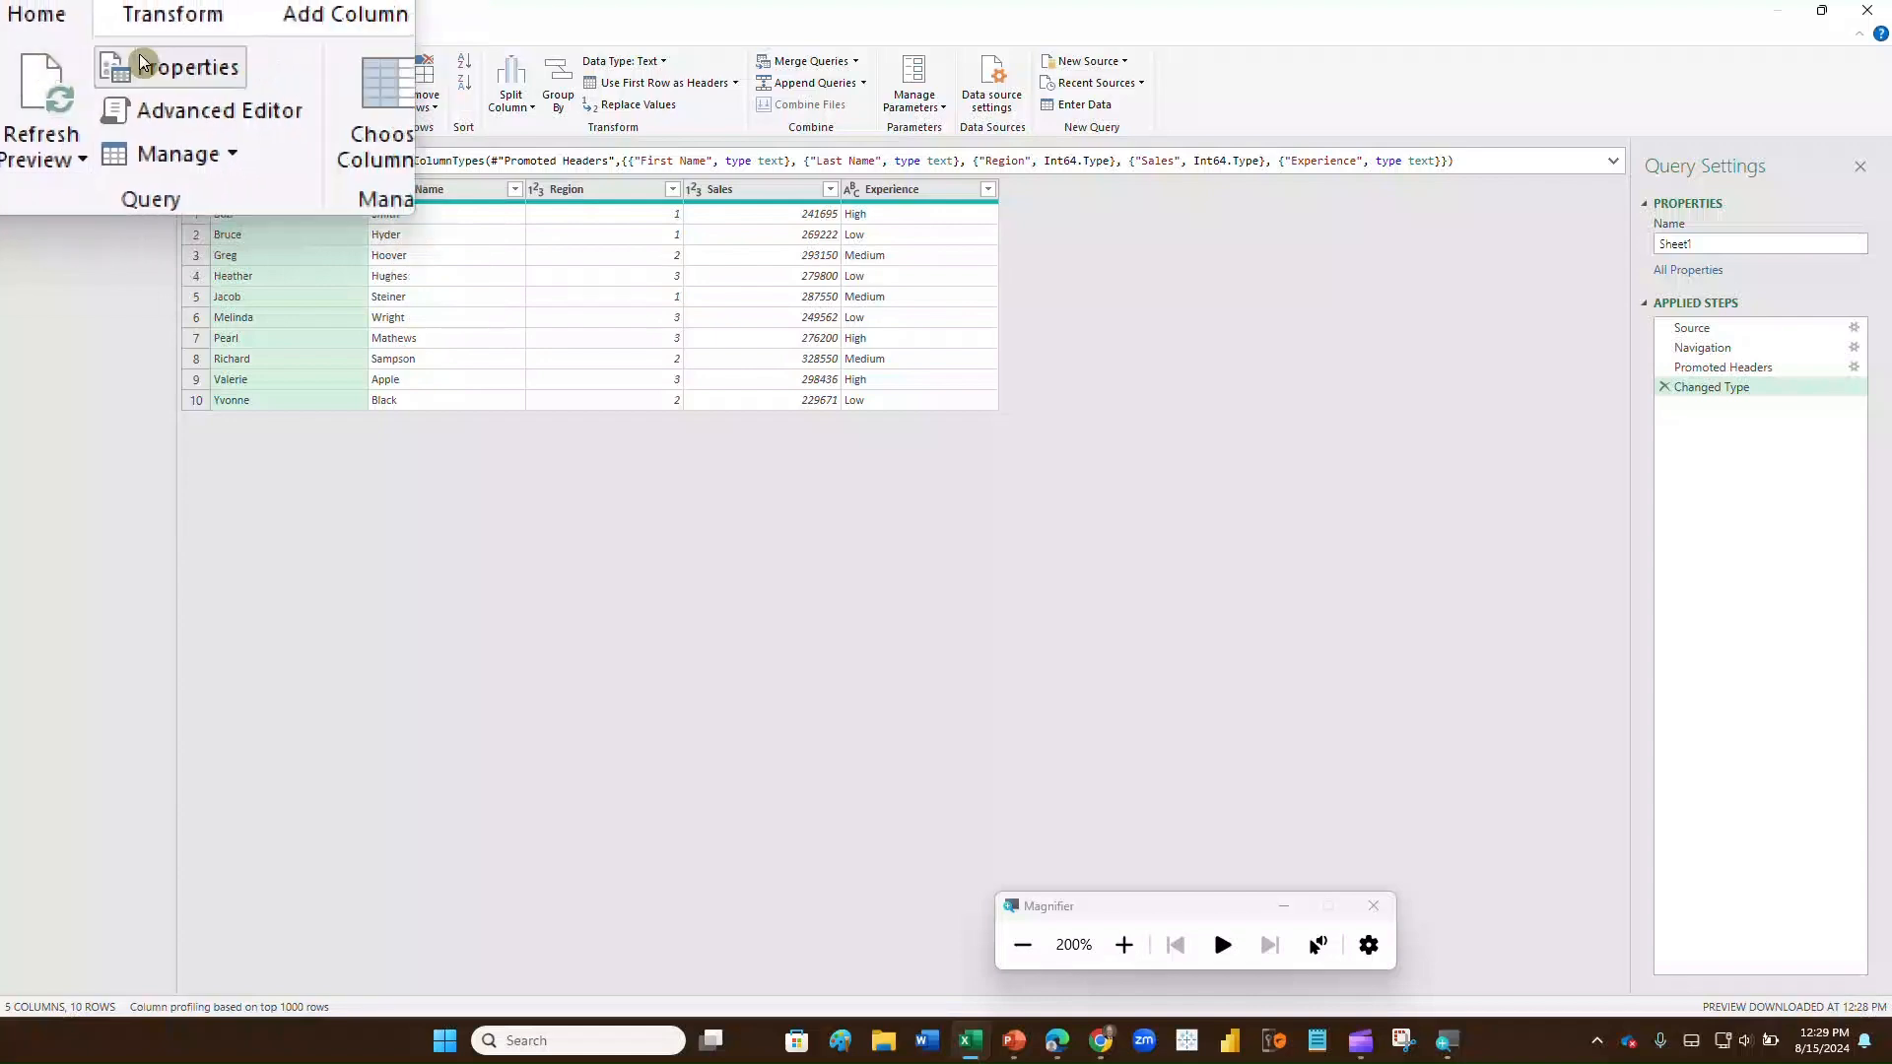
left_click(168, 32)
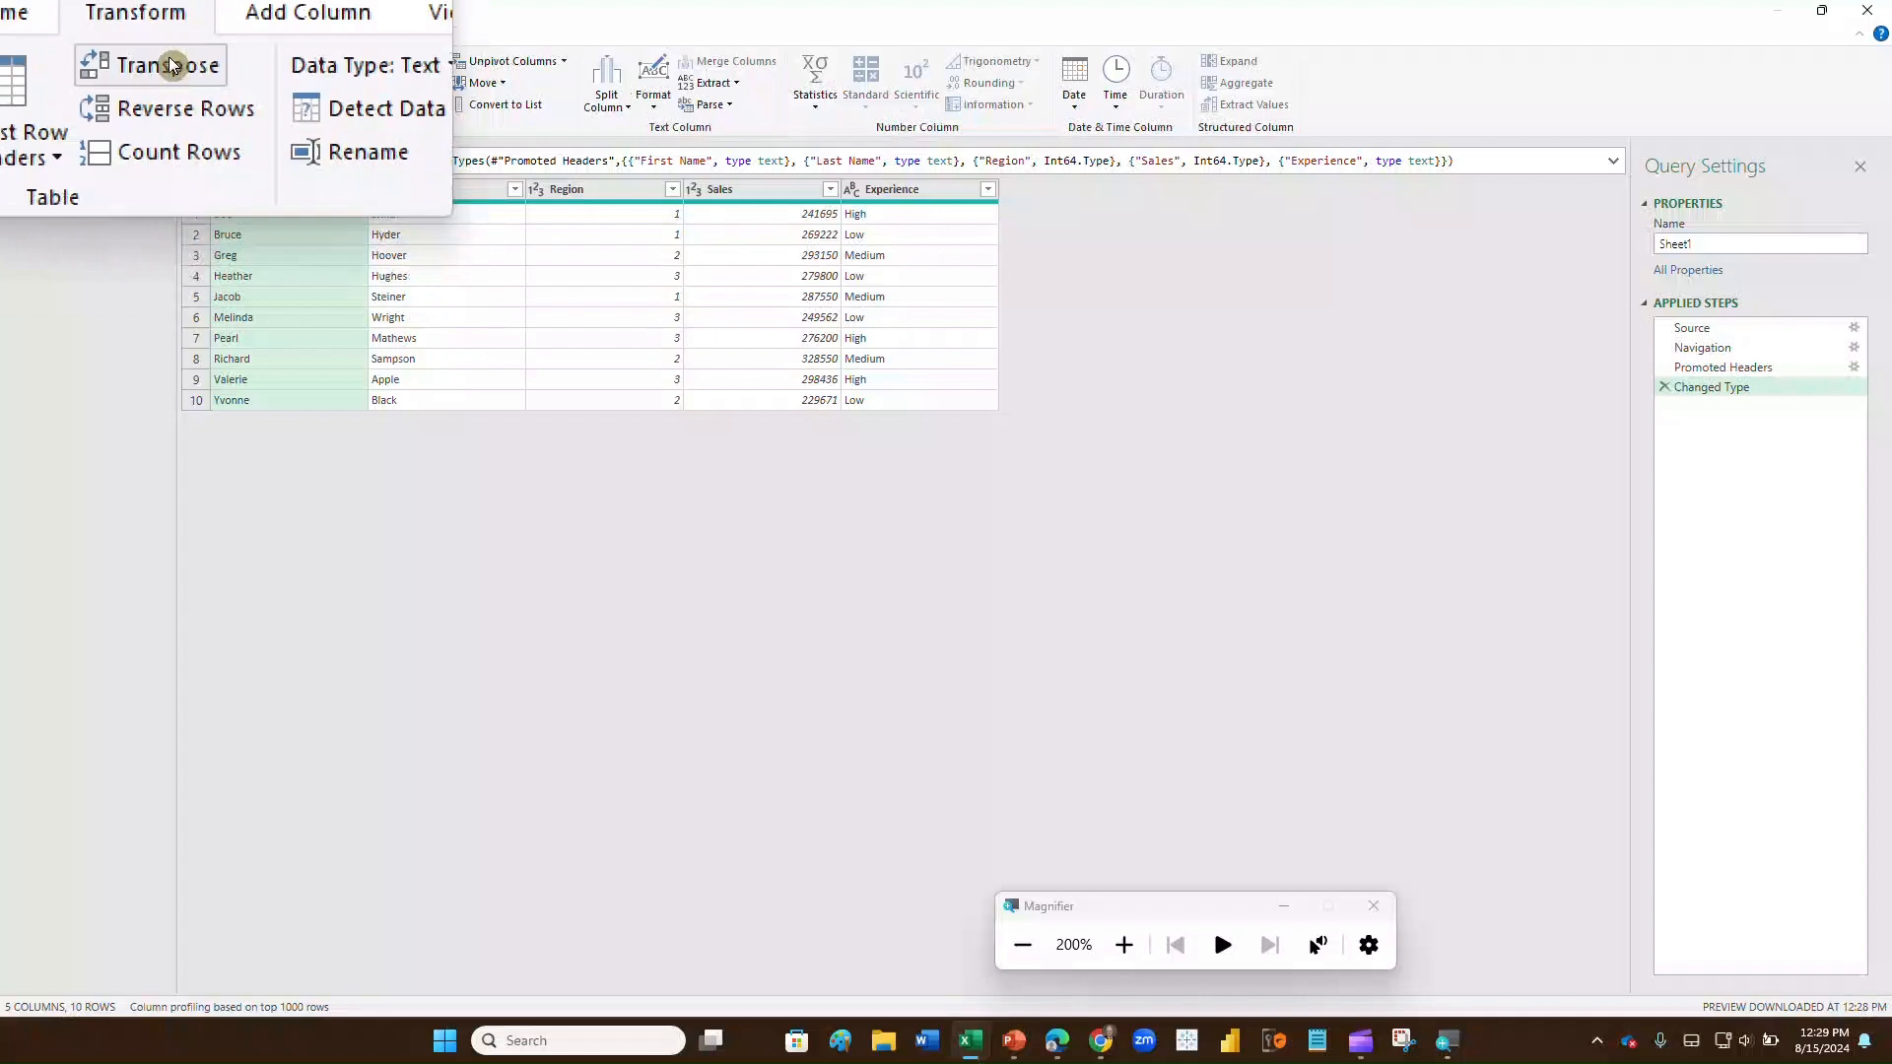
left_click(170, 65)
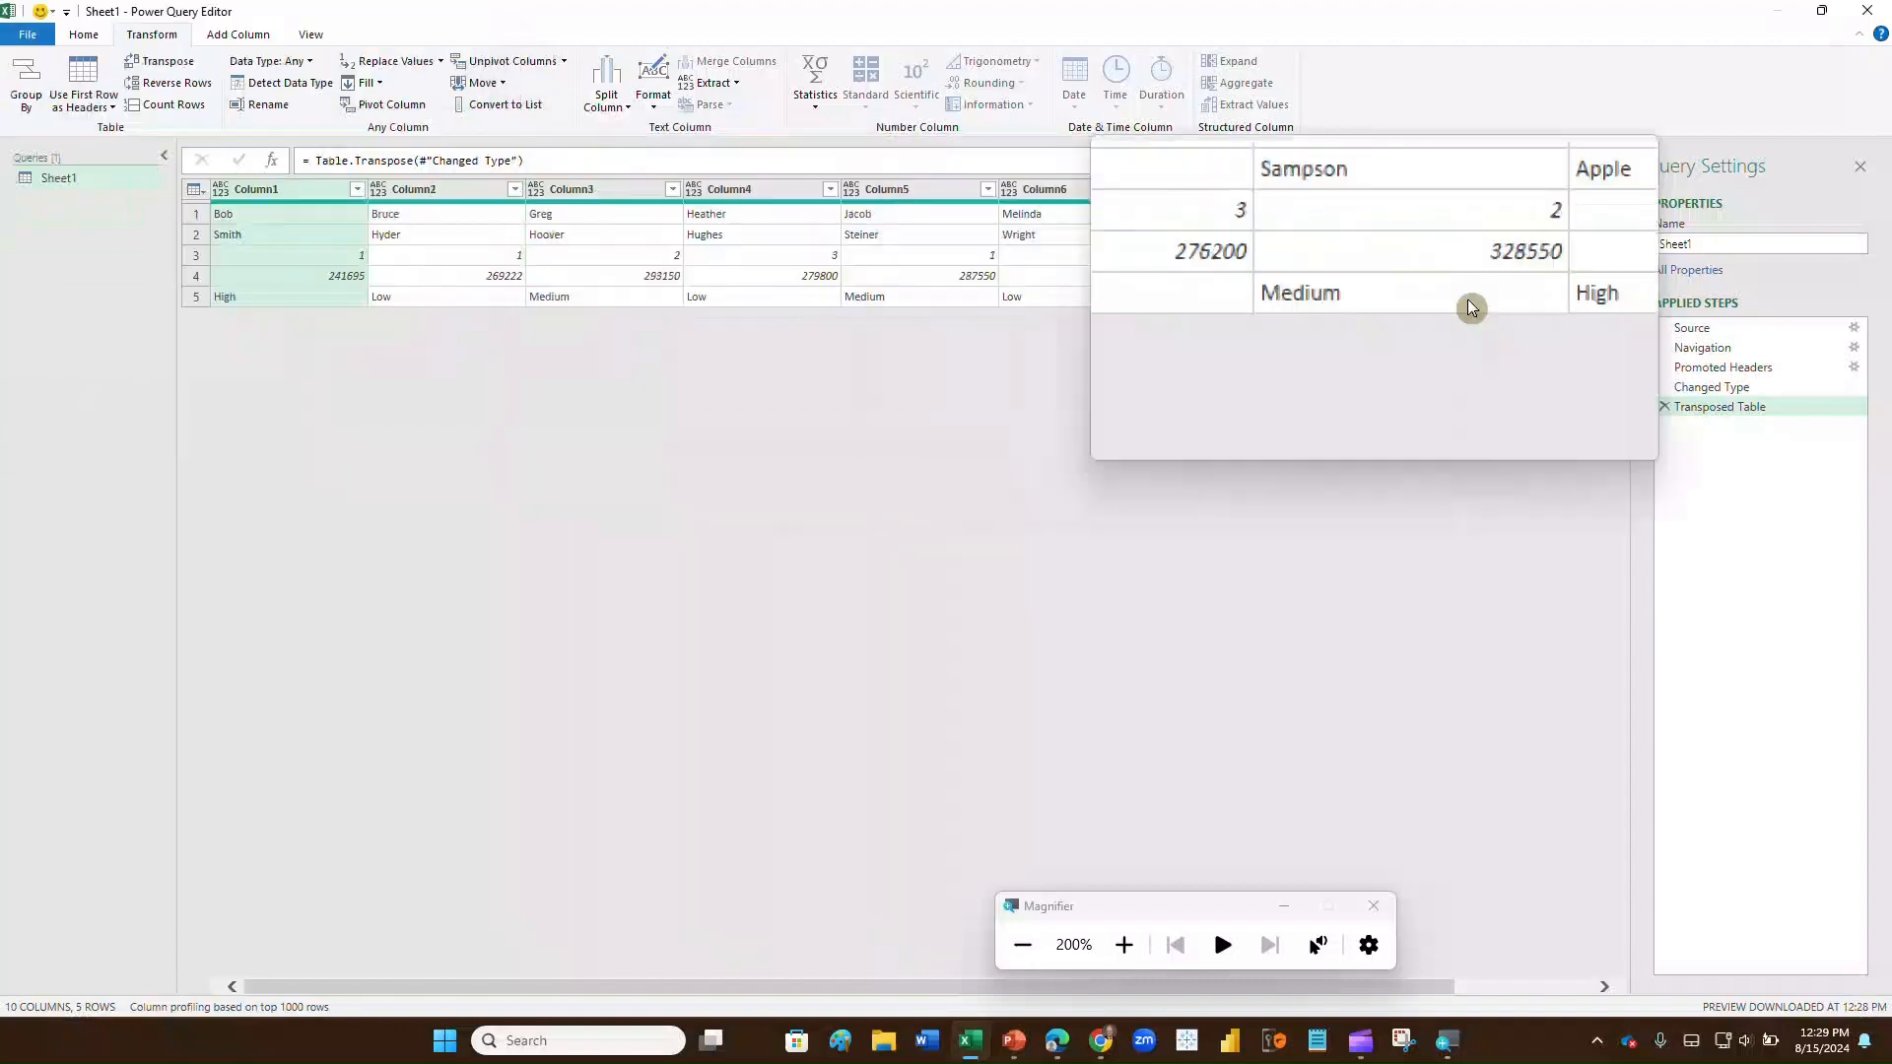
left_click(1664, 406)
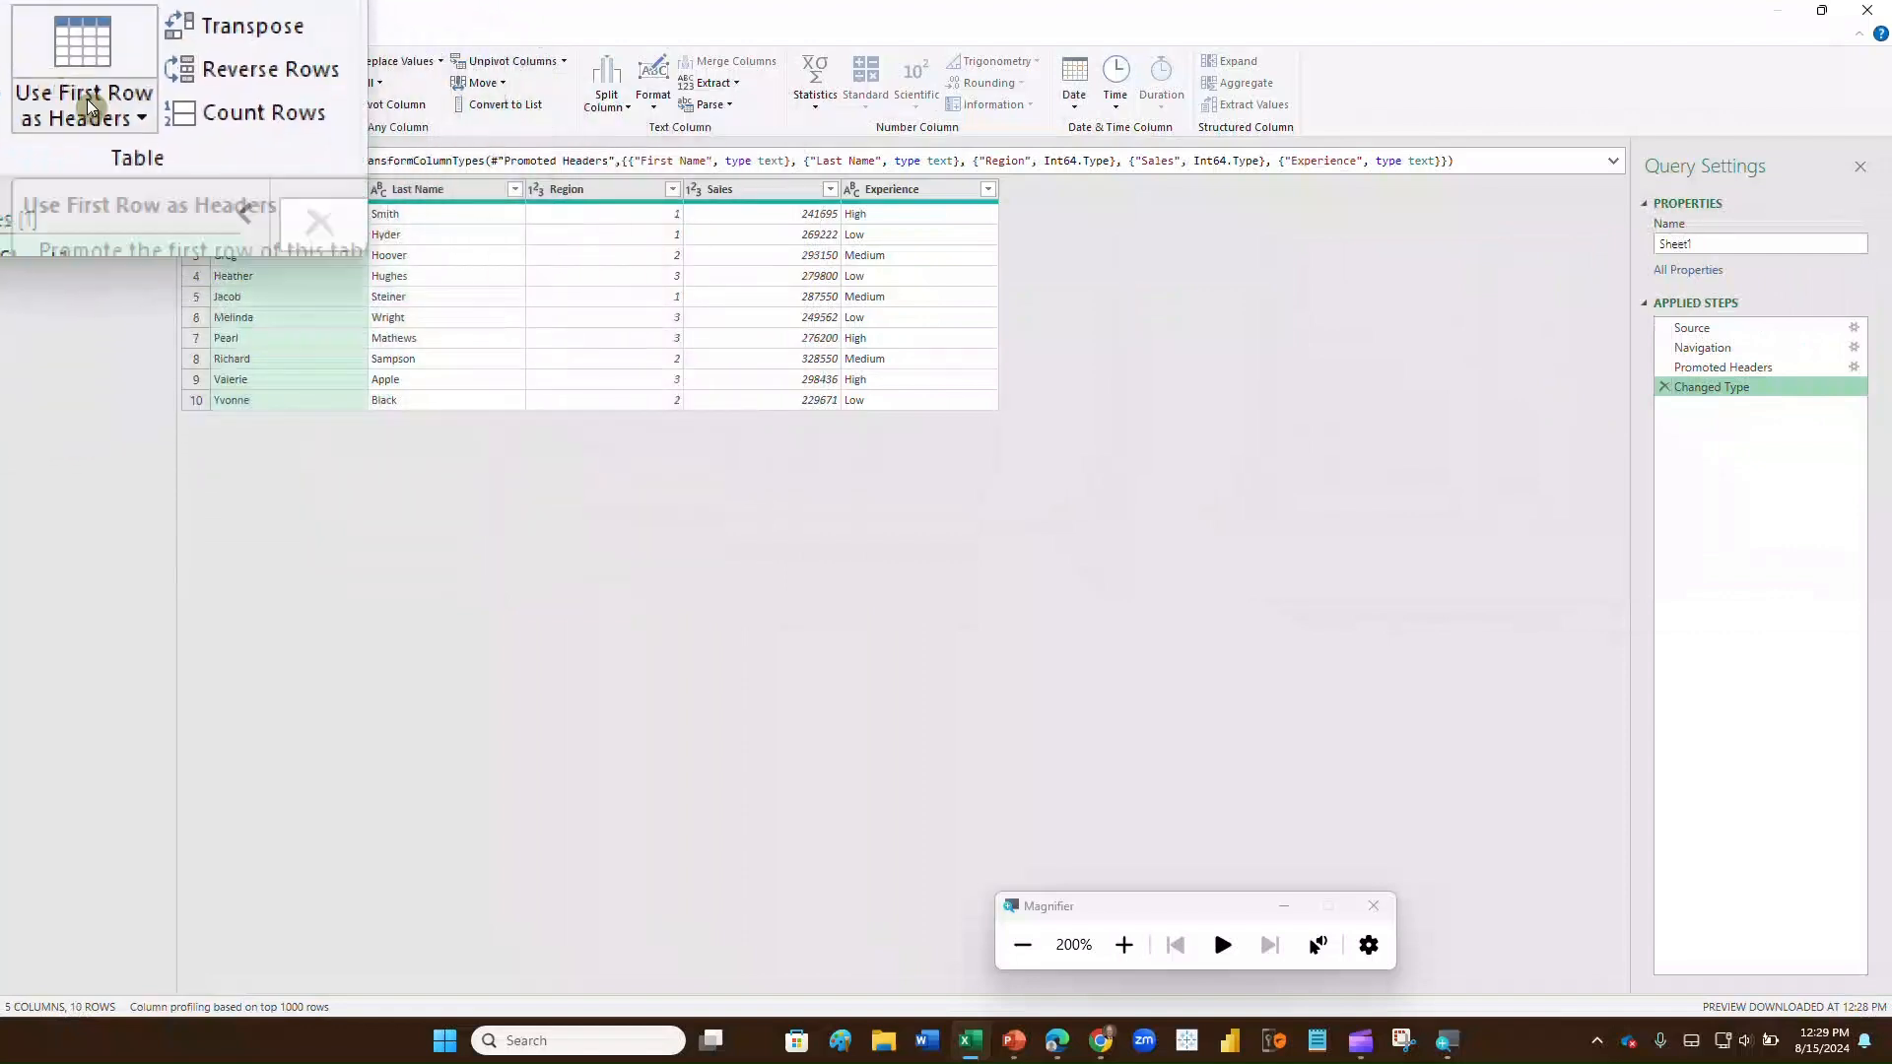
- Demote the column headers to the first row of the query table and transpose the table
left_click(89, 116)
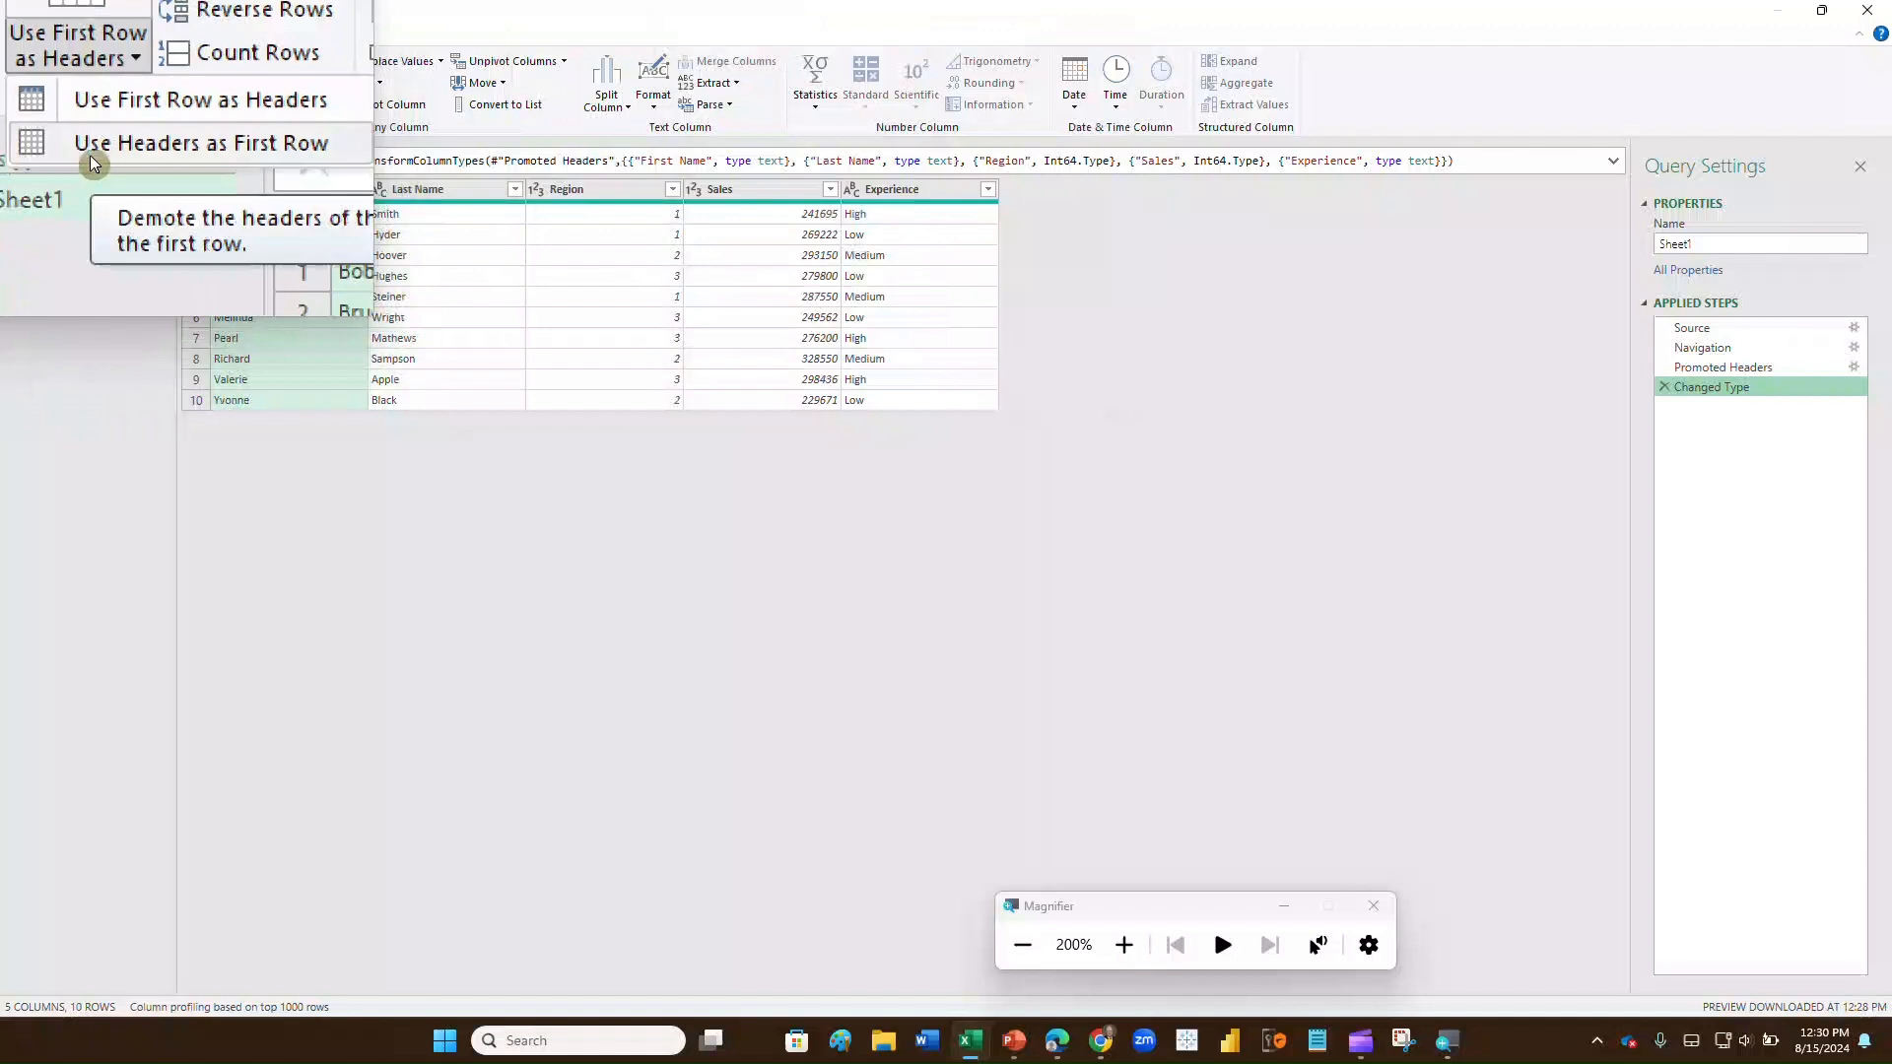
left_click(90, 156)
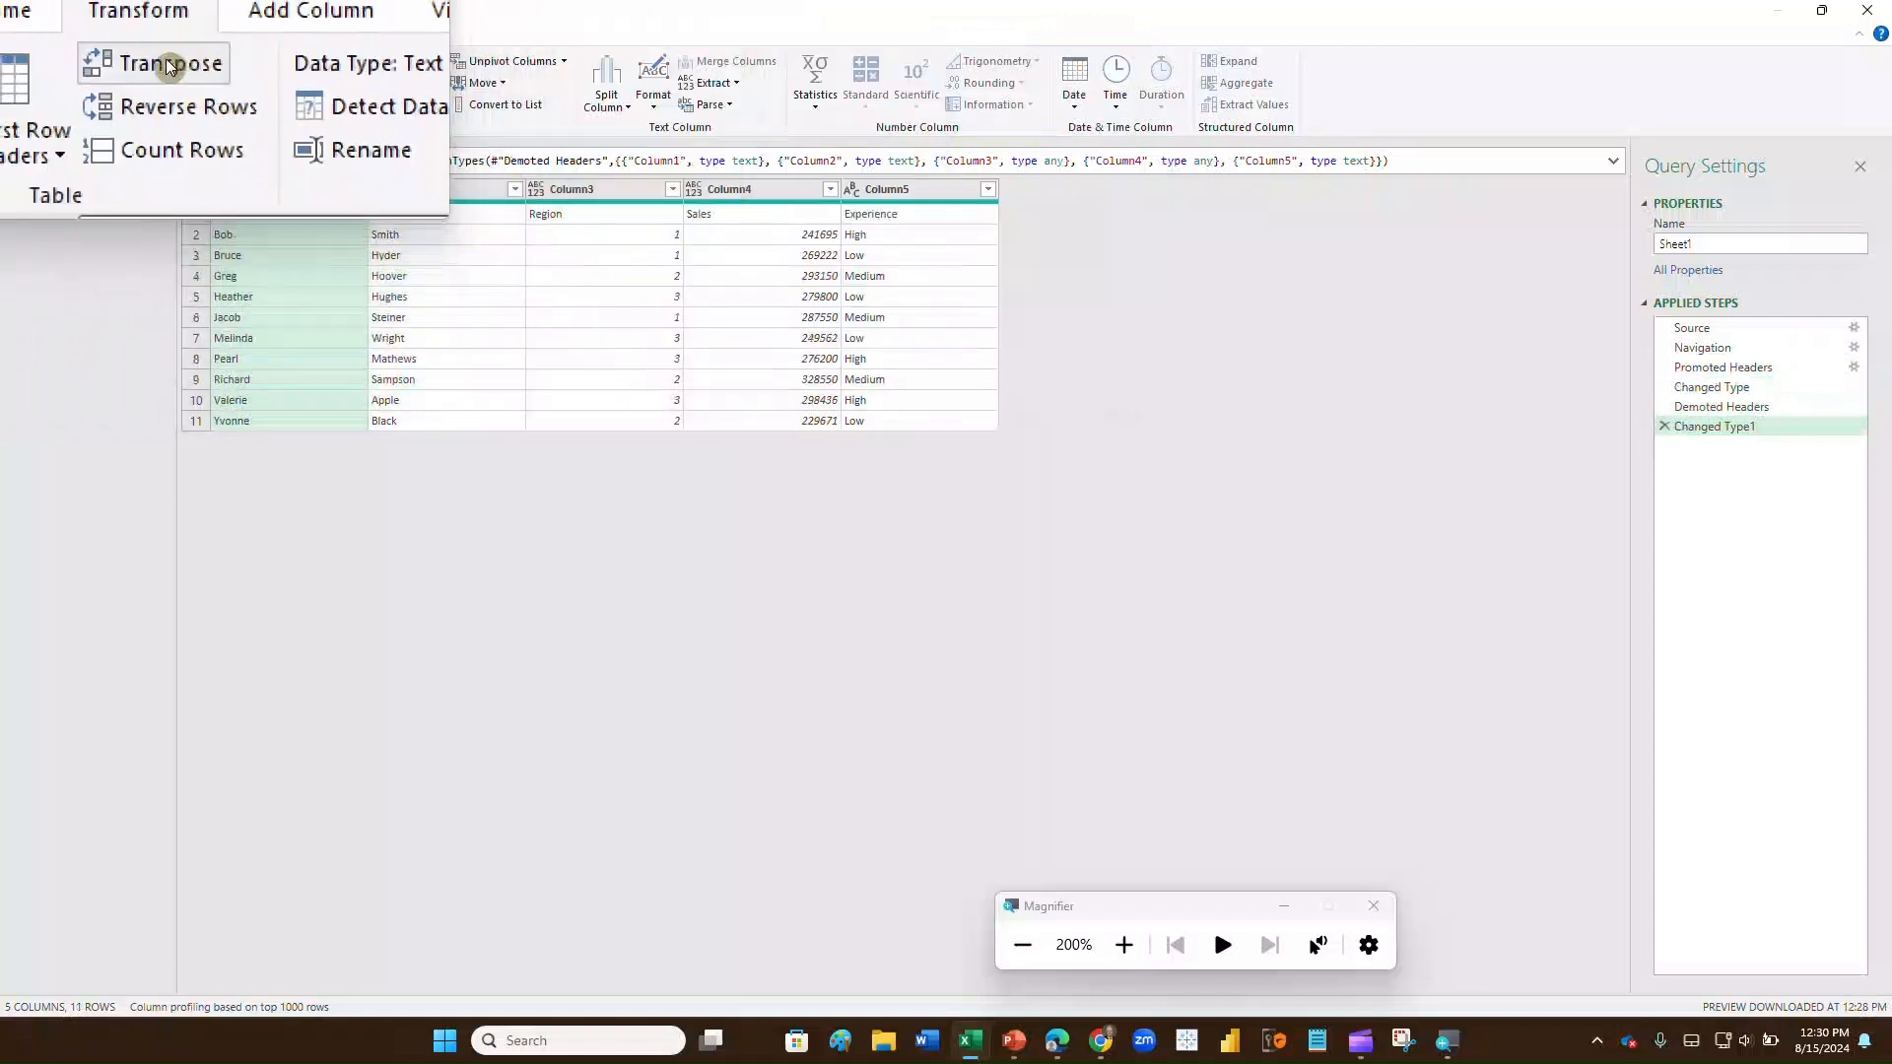
left_click(166, 59)
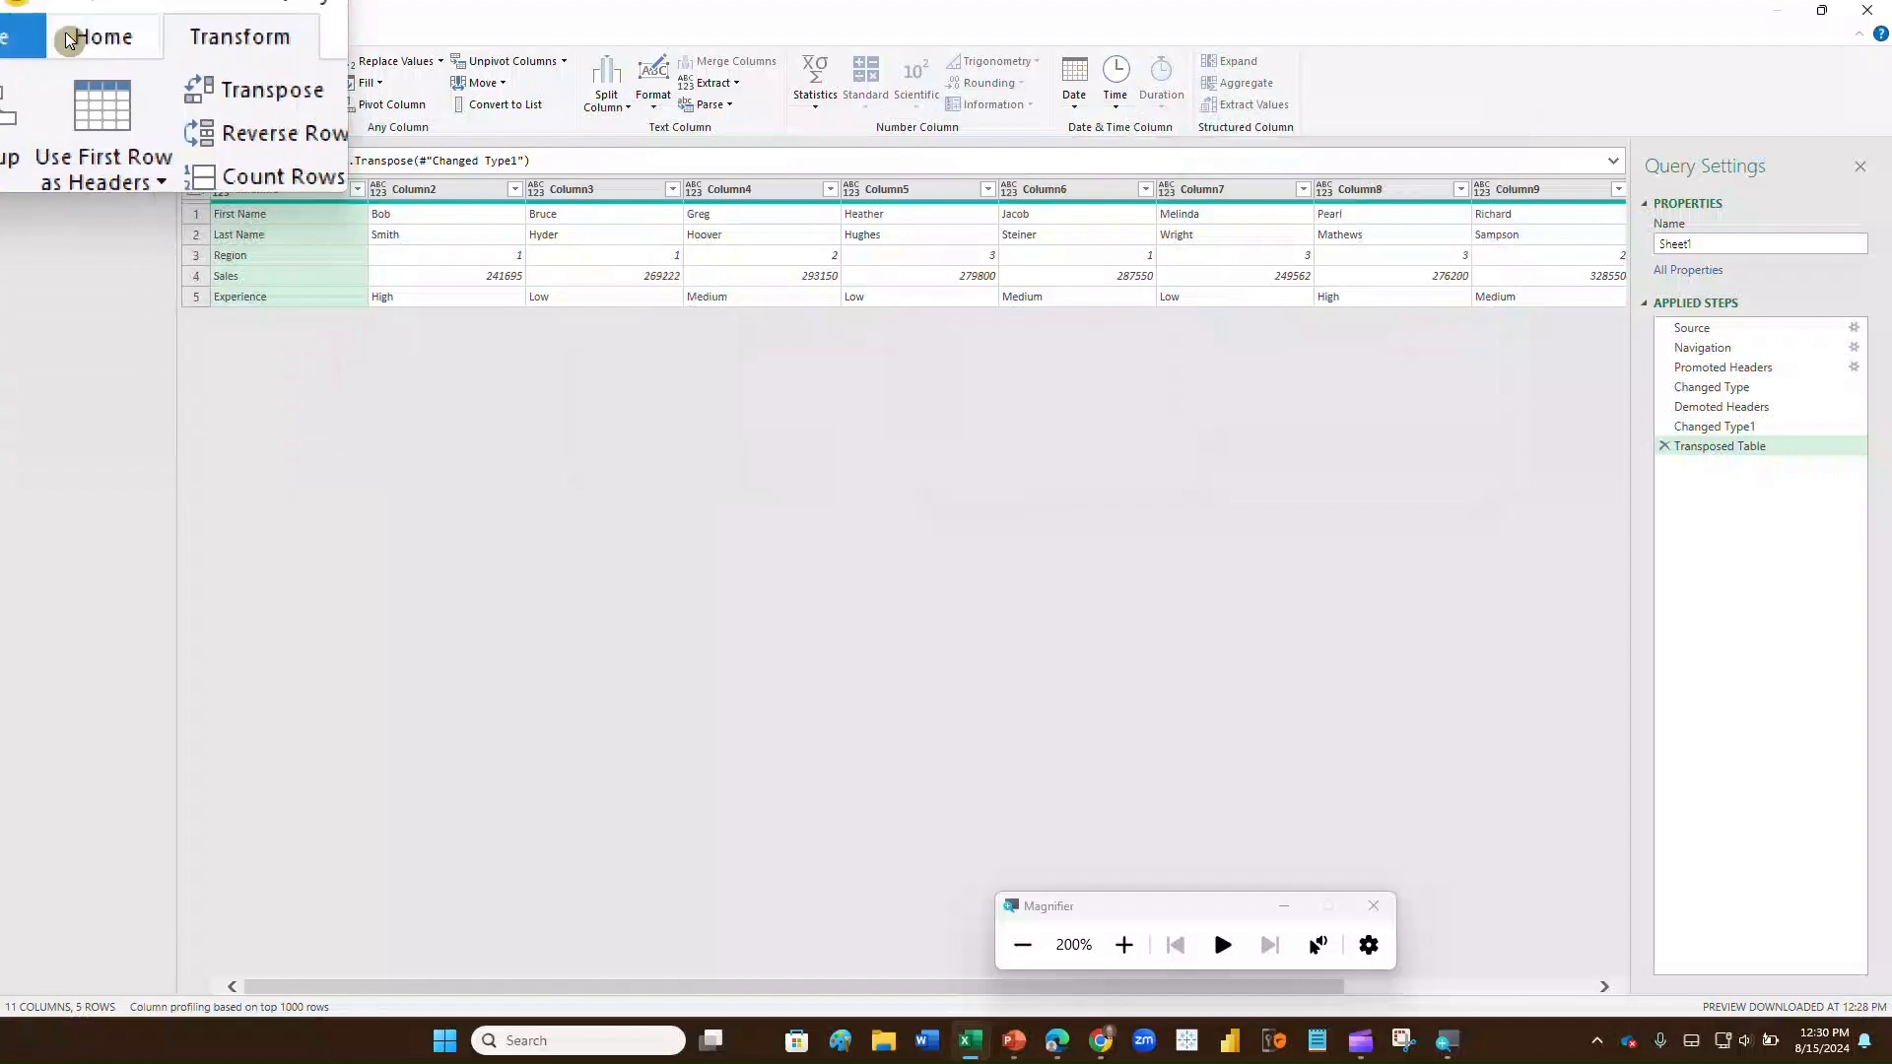
- Close the Power Query Editor and load the transposed table into the workbook
left_click(41, 34)
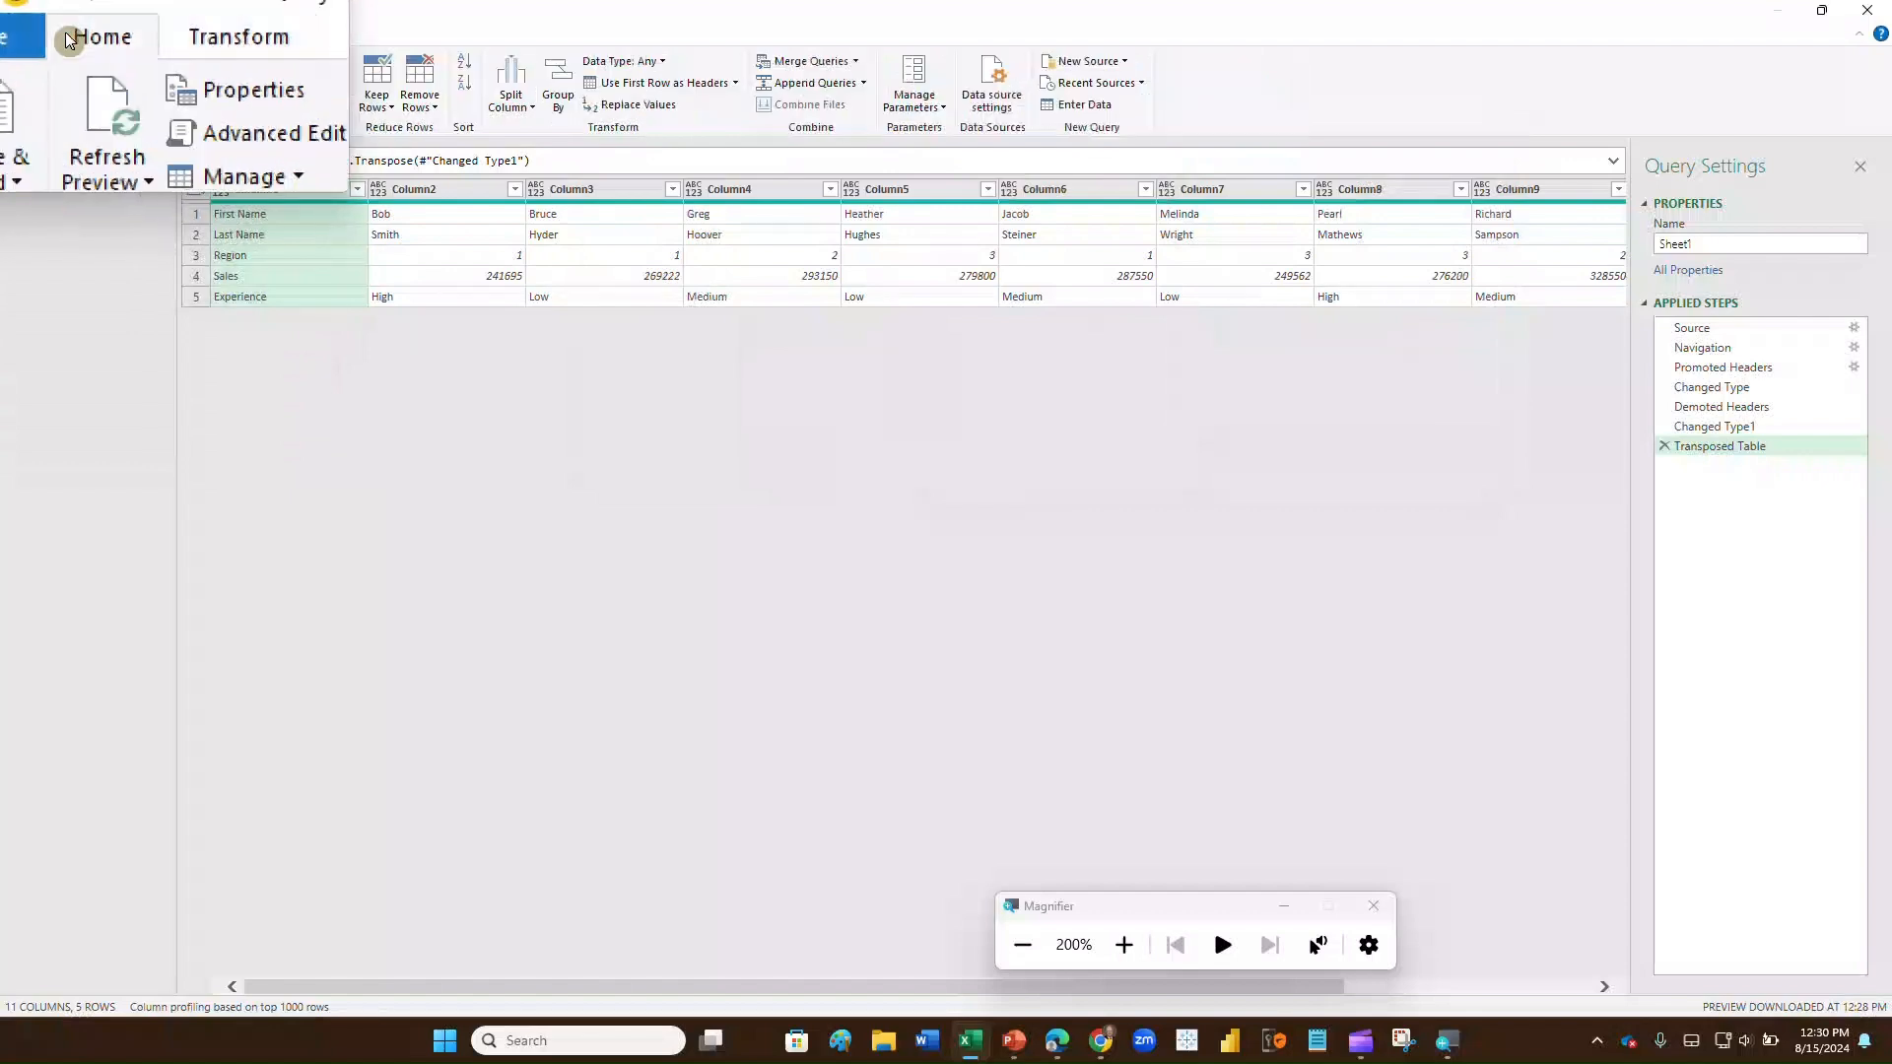
left_click(17, 104)
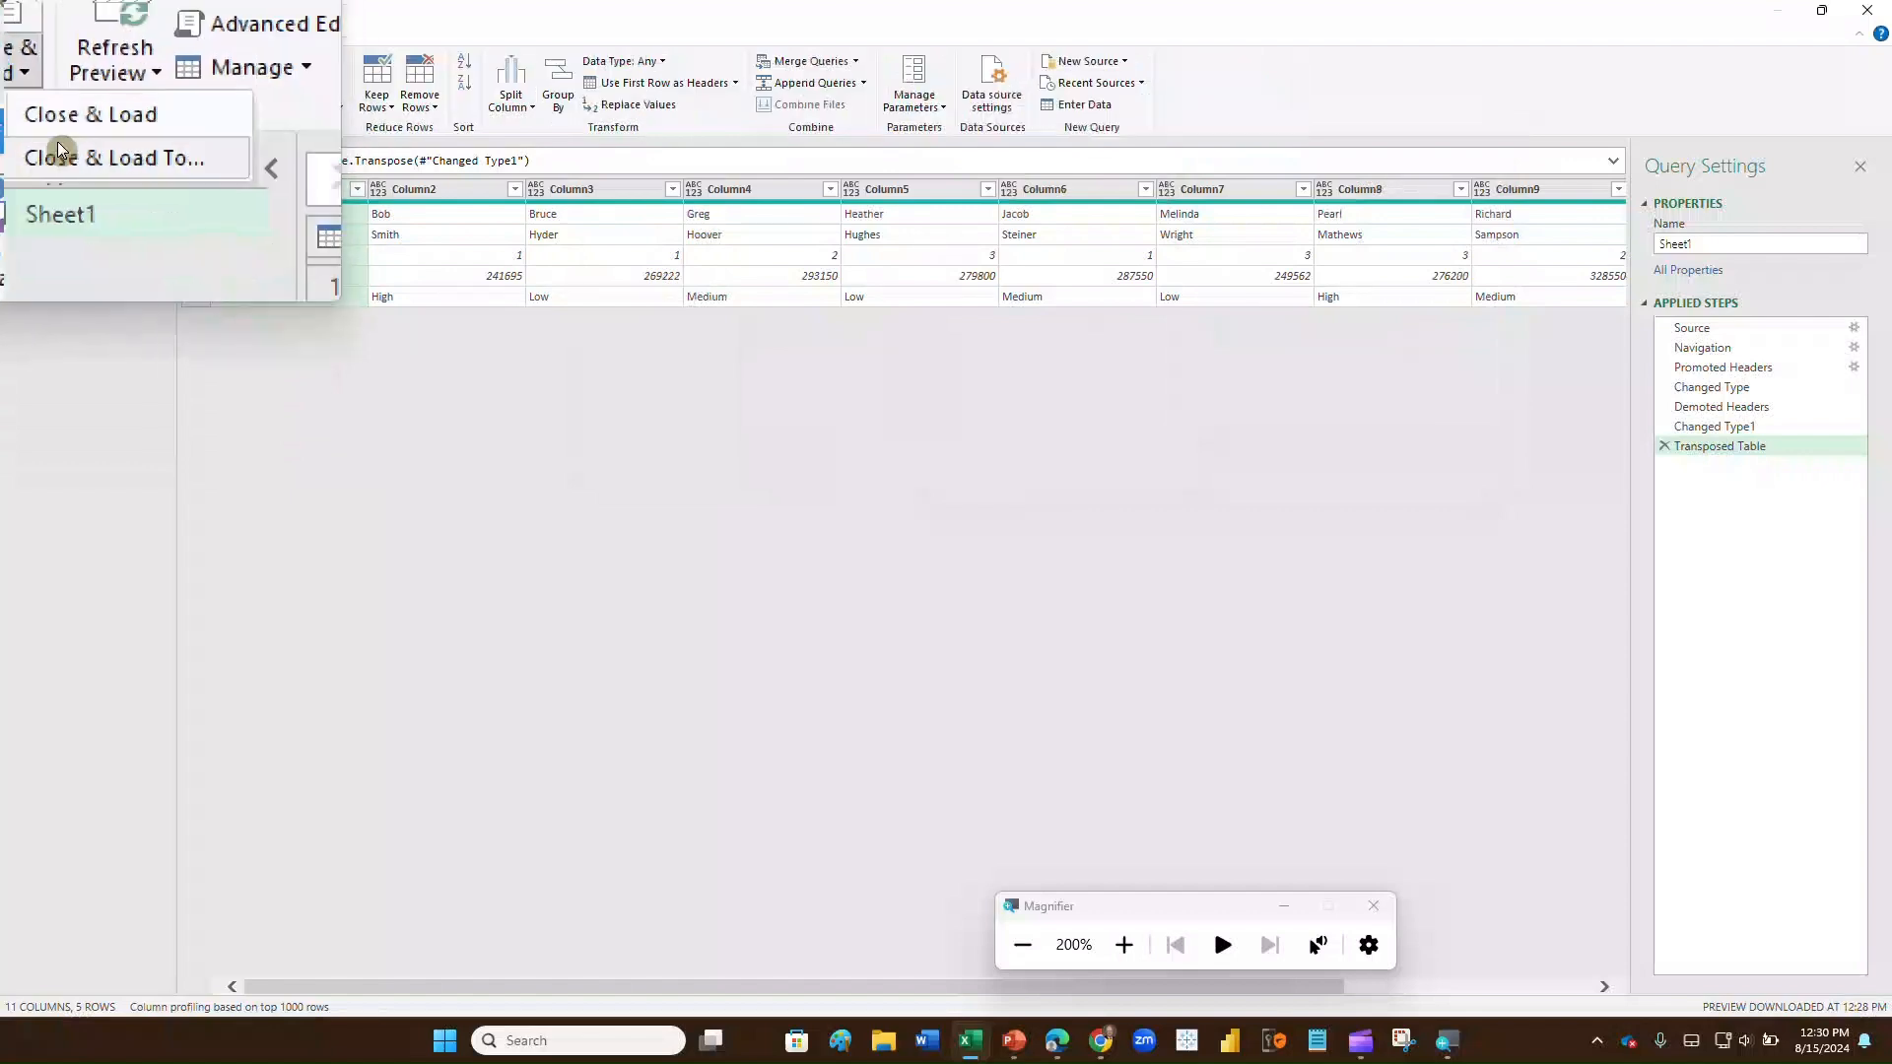
left_click(58, 130)
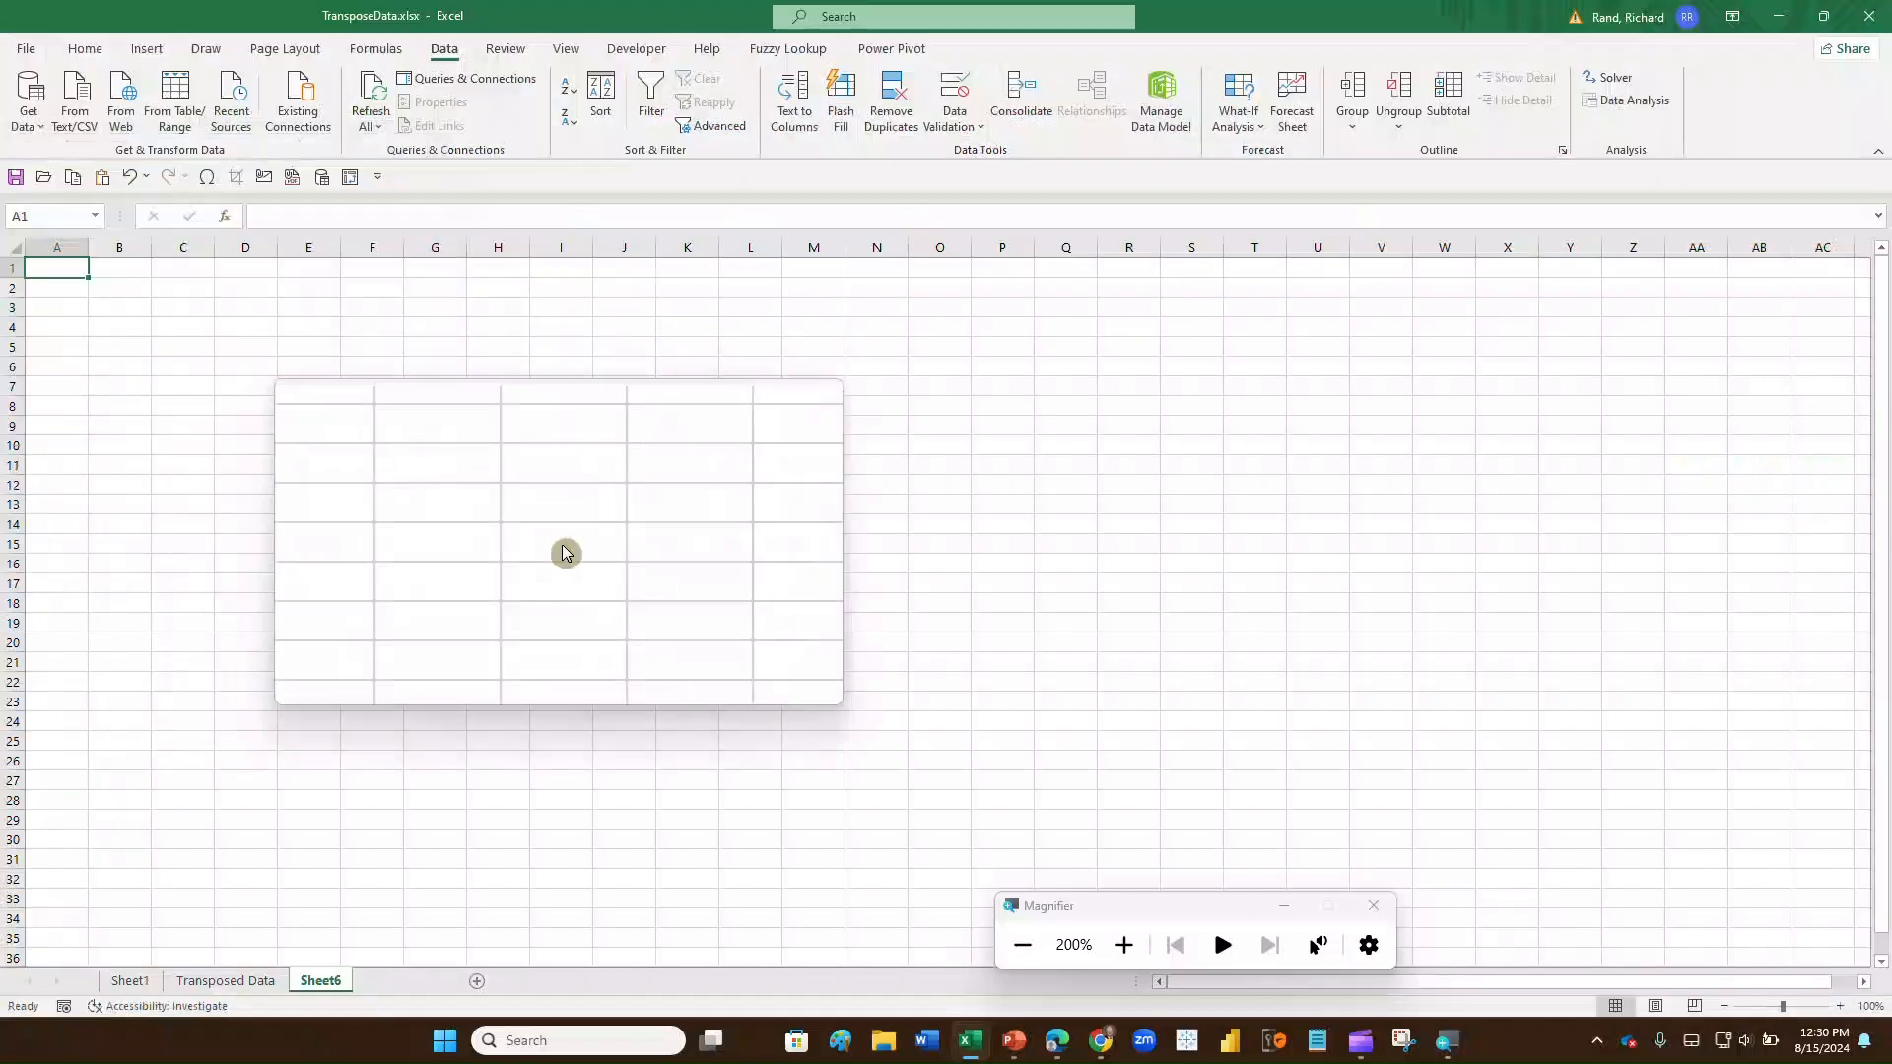